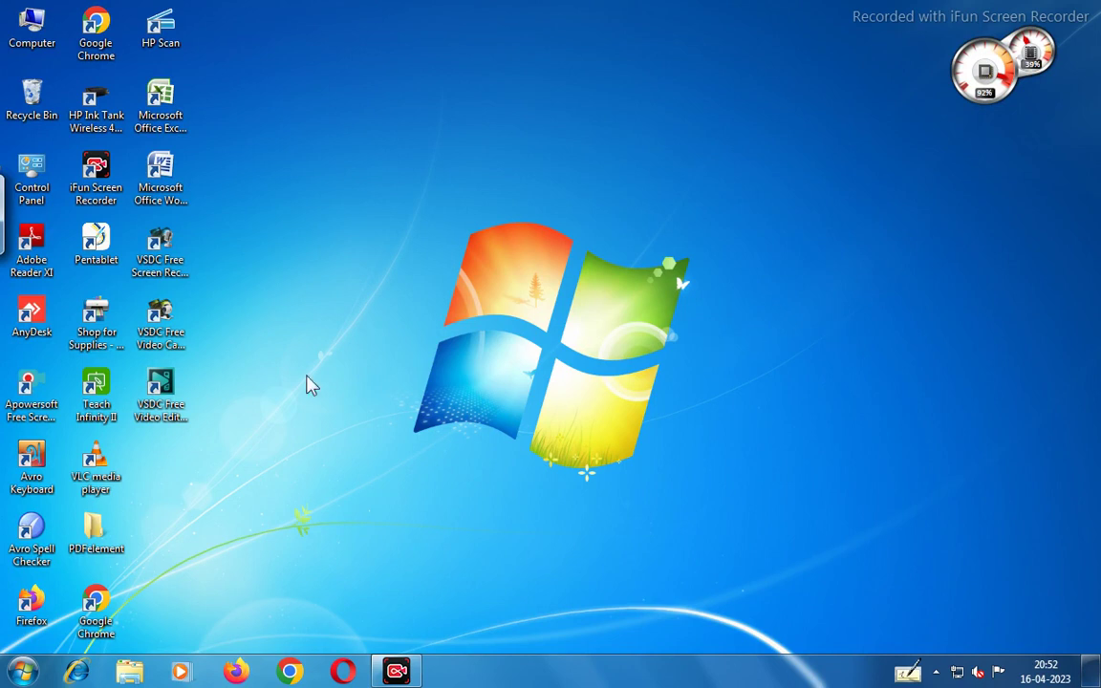
Search the computer for ONENOTE and open Microsoft Office OneNote 2007.
{"action": "left_click", "coordinate": [21, 672]}
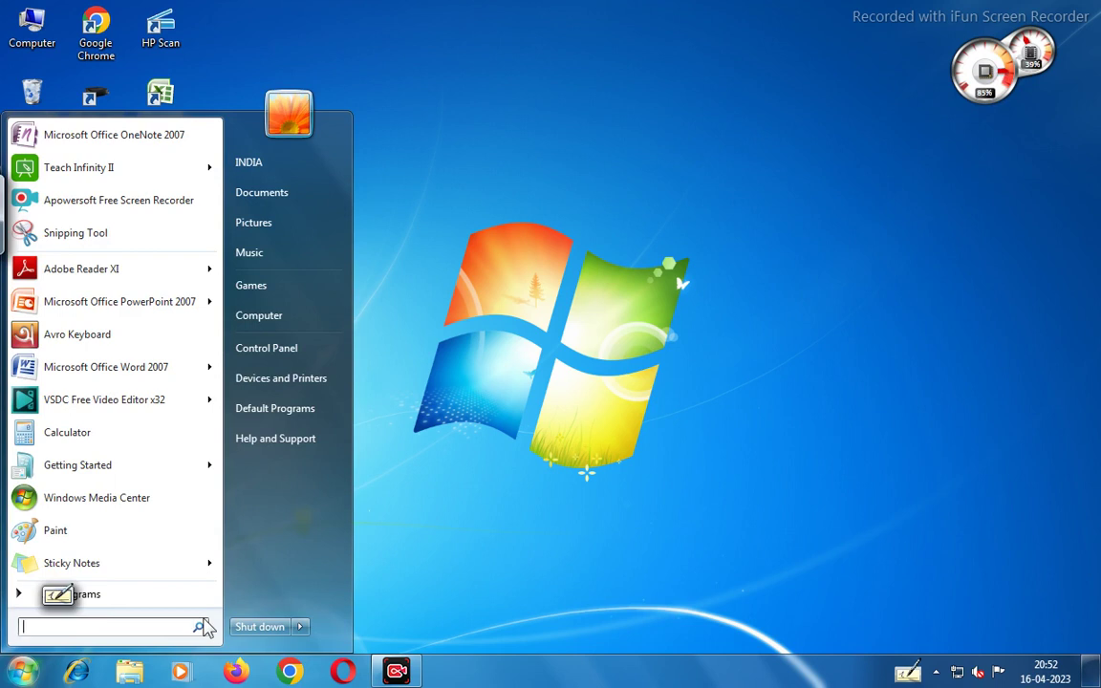
{"action": "type", "text": "O"}
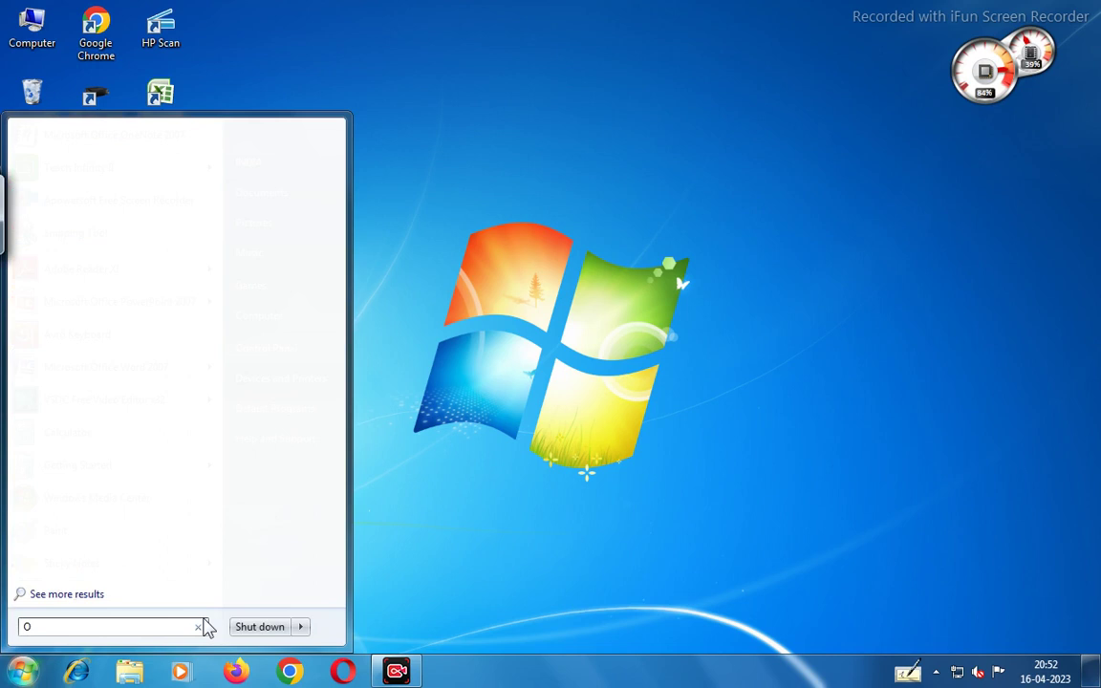
{"action": "type", "text": "NEN"}
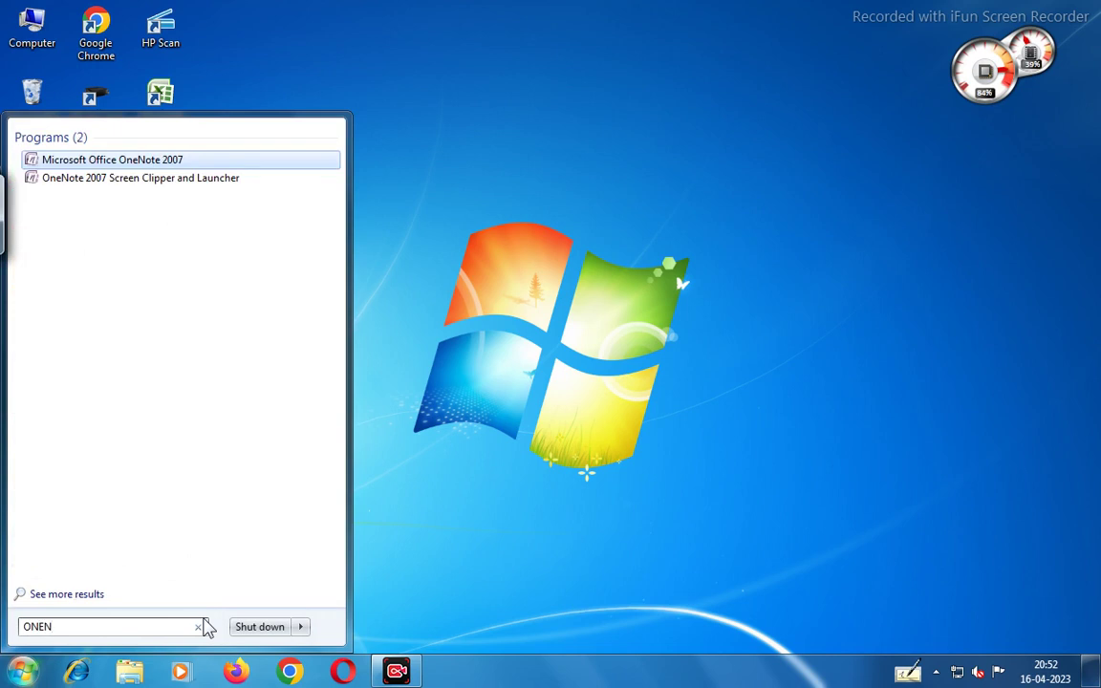
{"action": "type", "text": "OTE"}
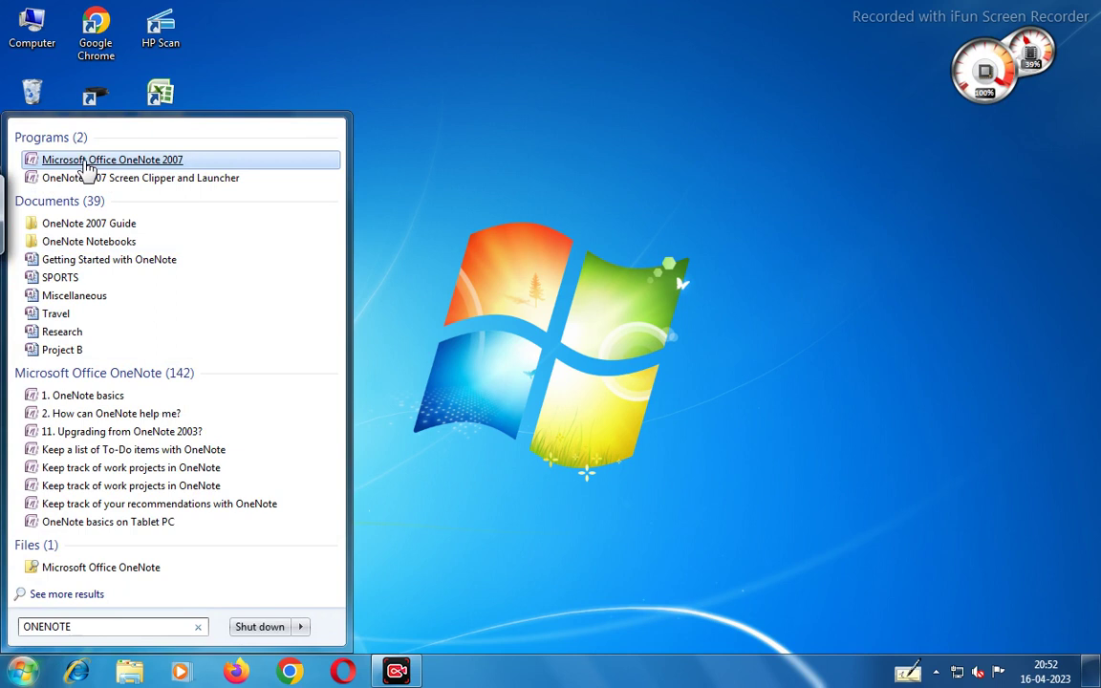
{"action": "left_click", "coordinate": [156, 163]}
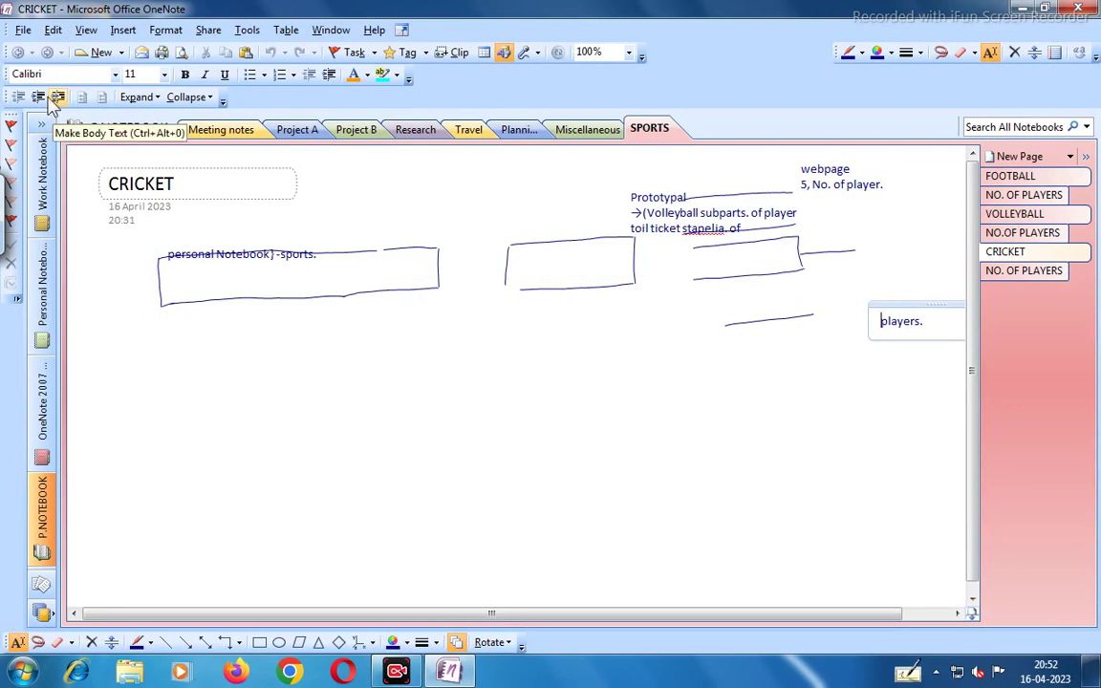
Set up a new blank notebook named PERSONAL NOTEBOOK with the colour Green.
{"action": "left_click", "coordinate": [23, 32]}
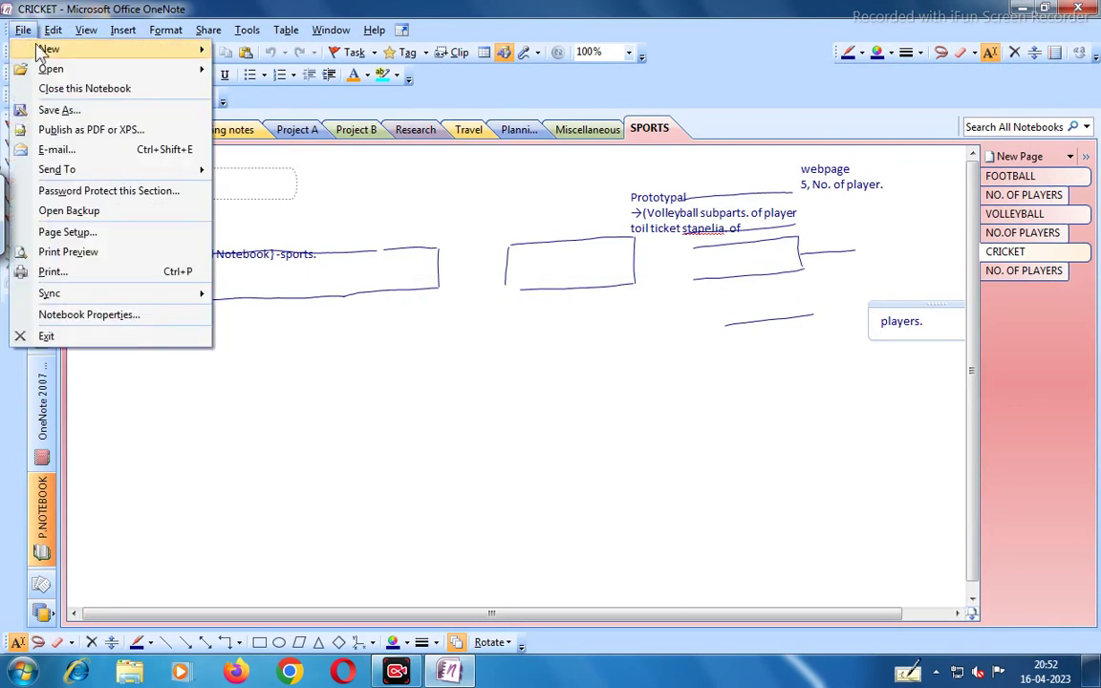
{"action": "mouse_move", "coordinate": [48, 52]}
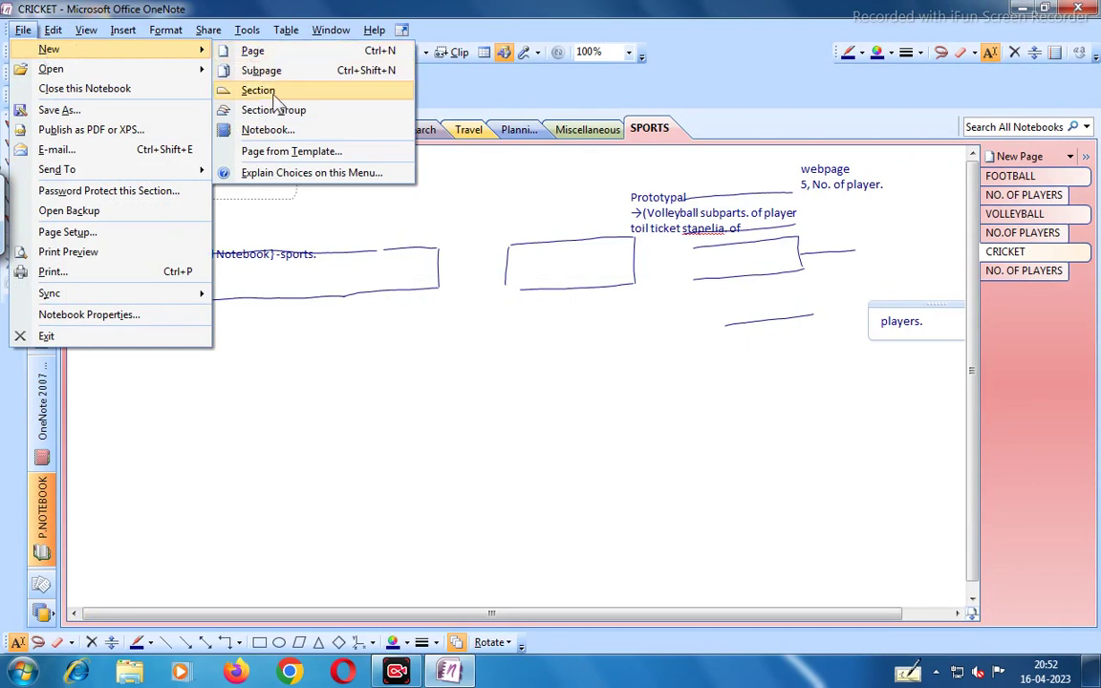
{"action": "left_click", "coordinate": [266, 130]}
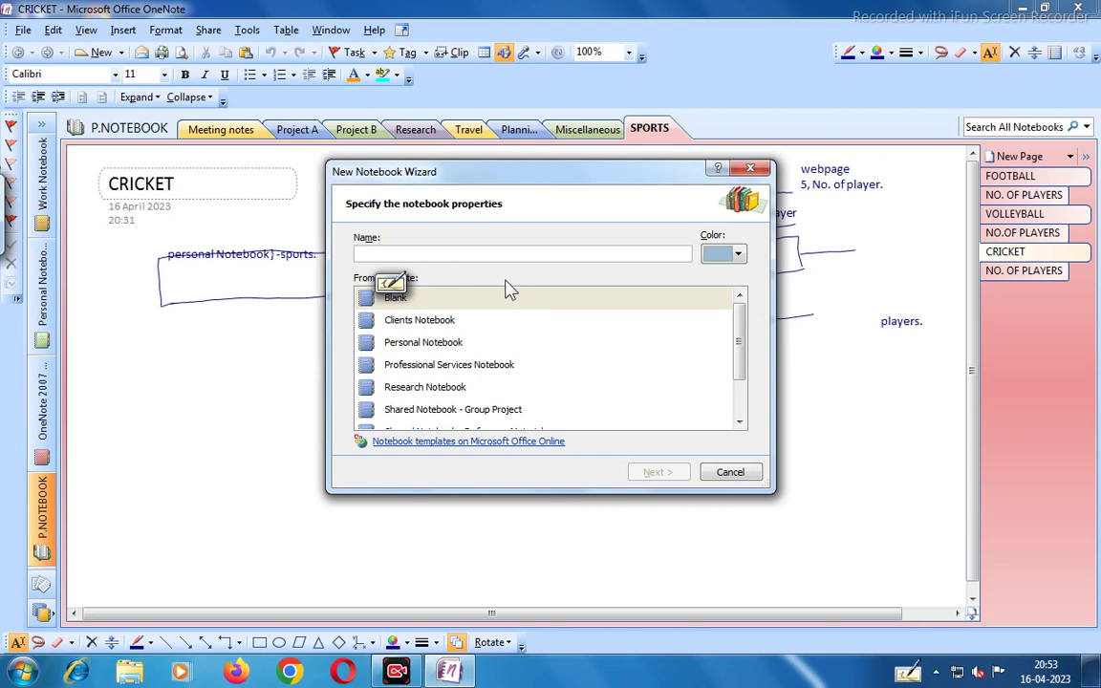
{"action": "left_click", "coordinate": [369, 253]}
{"action": "type", "text": "PERS"}
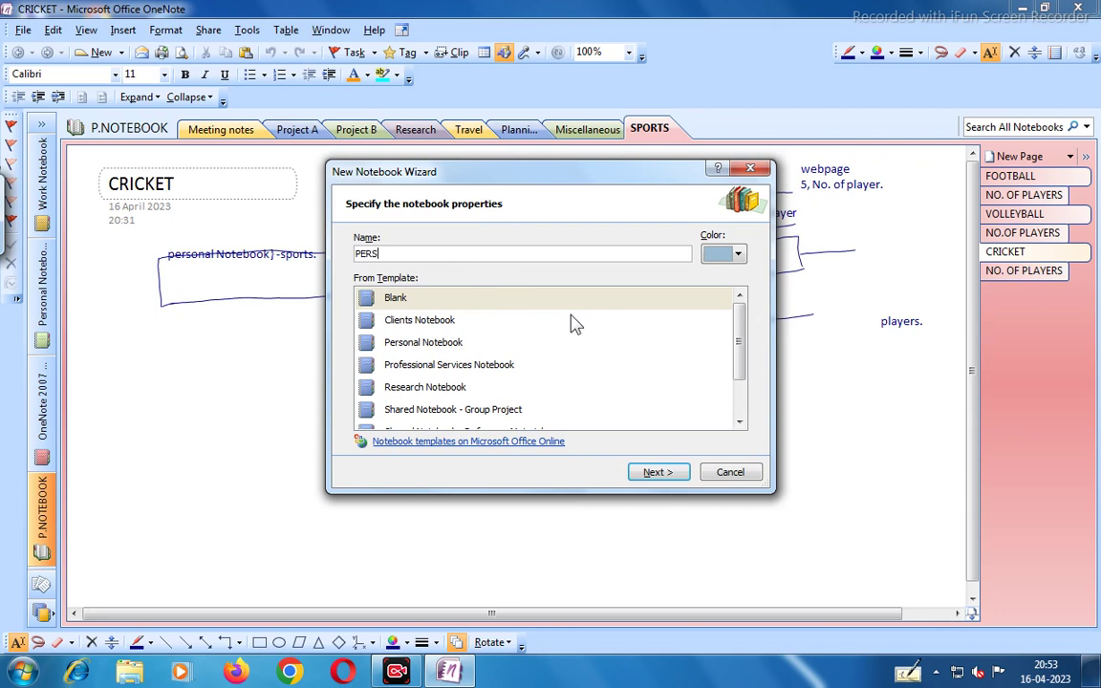
{"action": "type", "text": "ONAL NOTEBOOK"}
{"action": "left_click", "coordinate": [739, 256]}
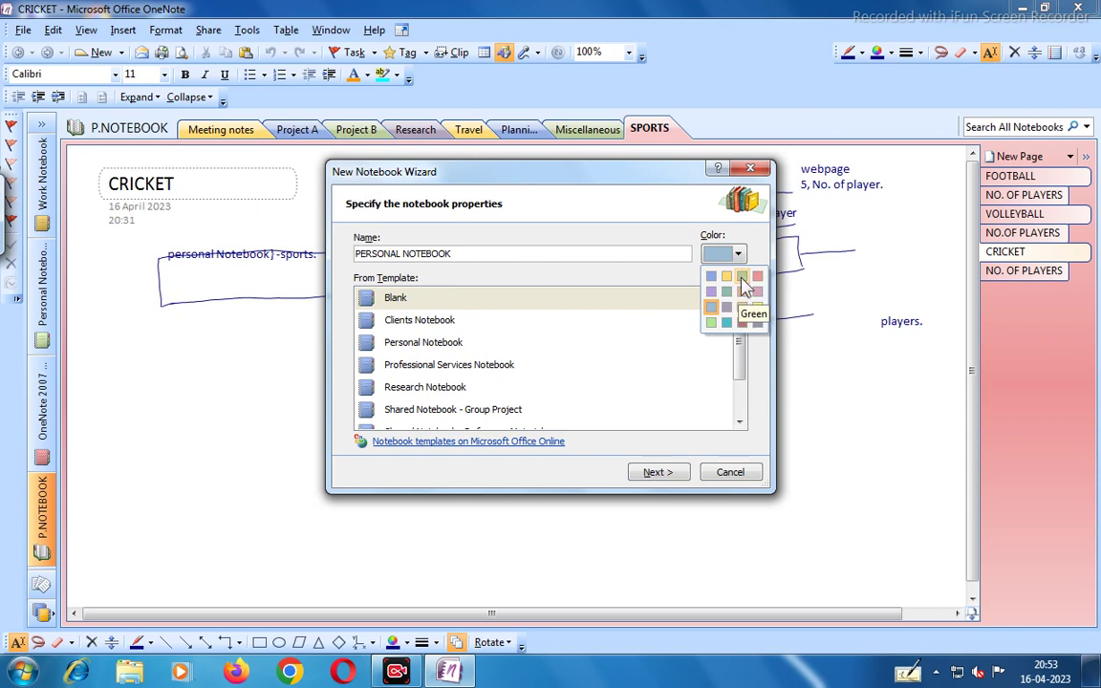
{"action": "left_click", "coordinate": [741, 279]}
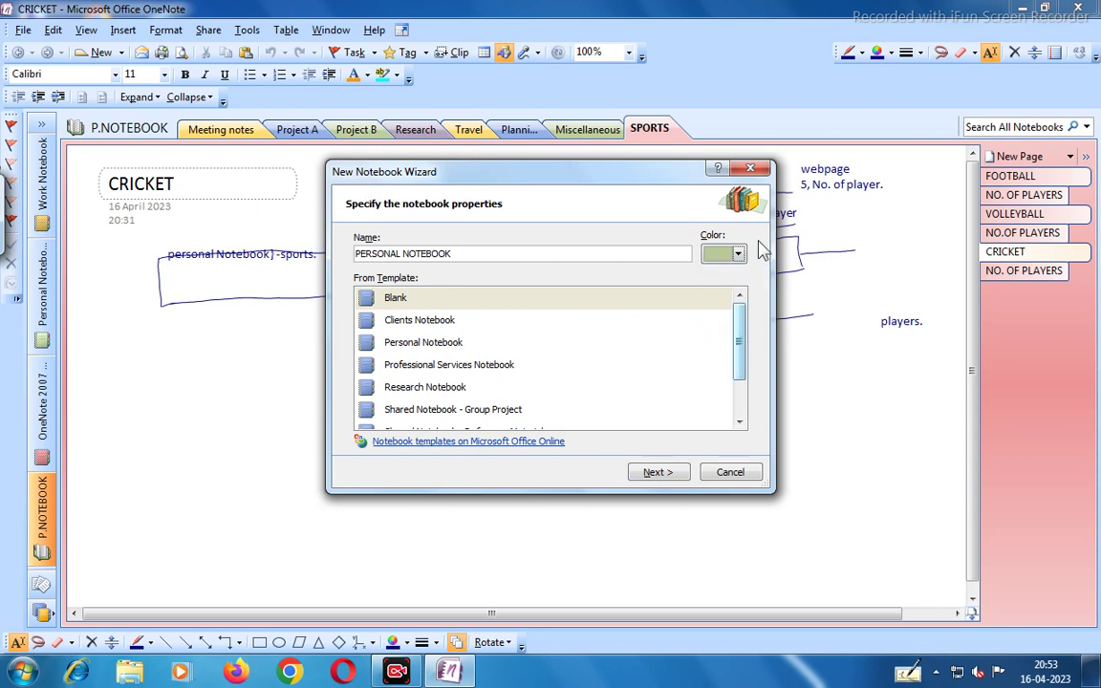
Try to create the notebook for use on this computer in the OneNote Notebooks folder, and close the wizard.
{"action": "left_click", "coordinate": [660, 472]}
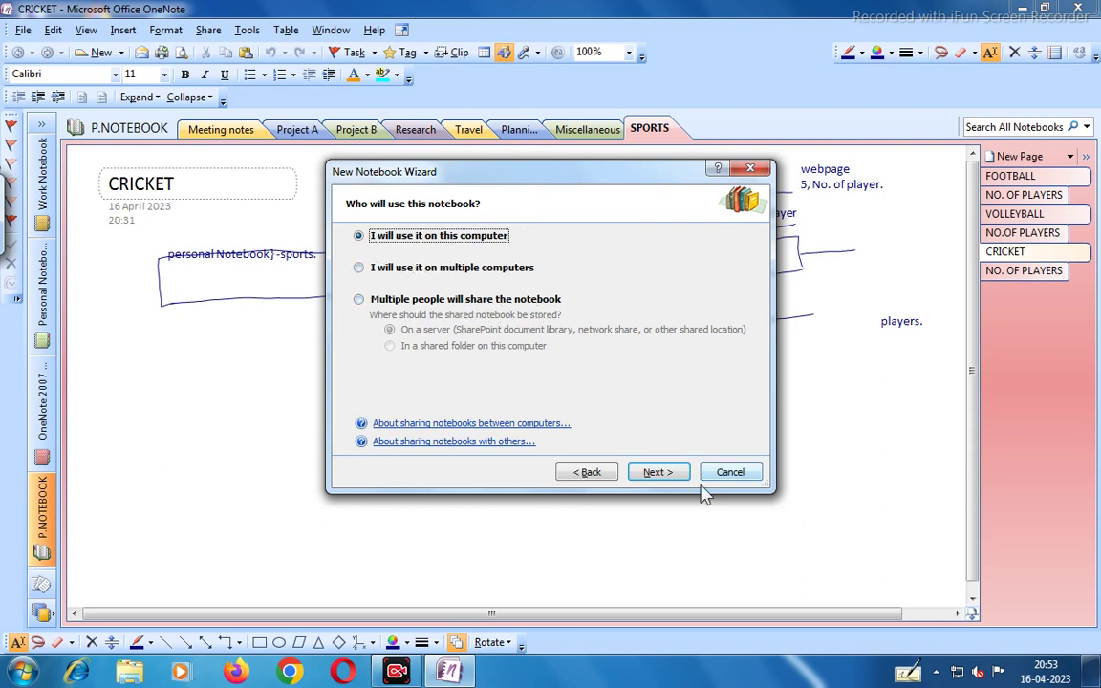
{"action": "left_click", "coordinate": [670, 473]}
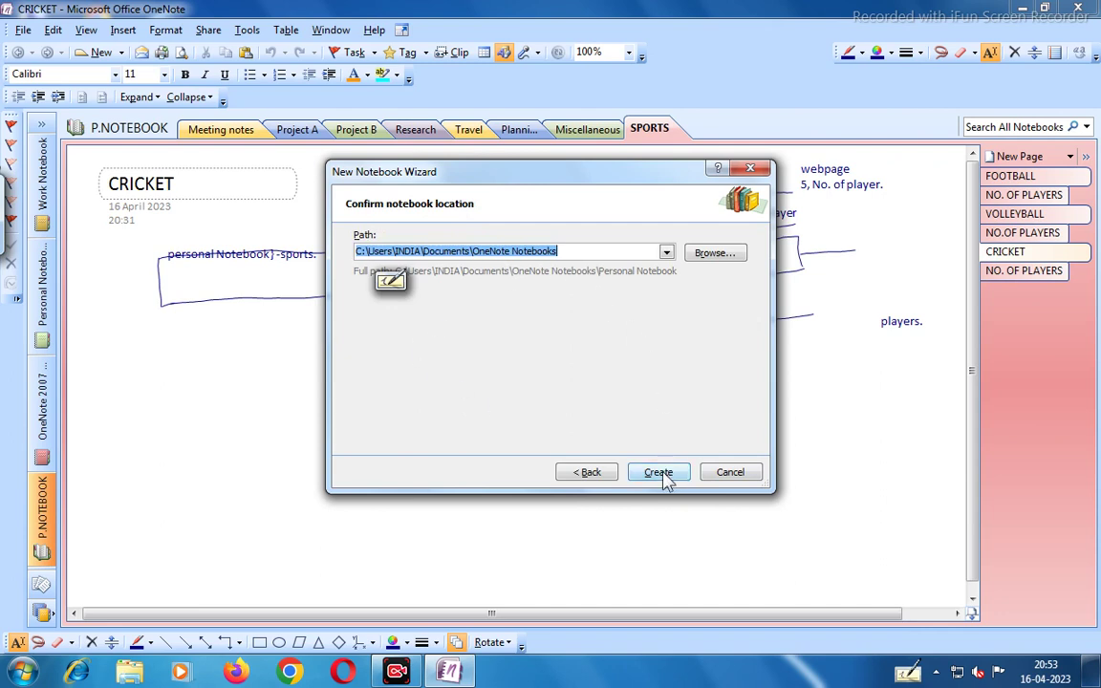
{"action": "left_click", "coordinate": [663, 476]}
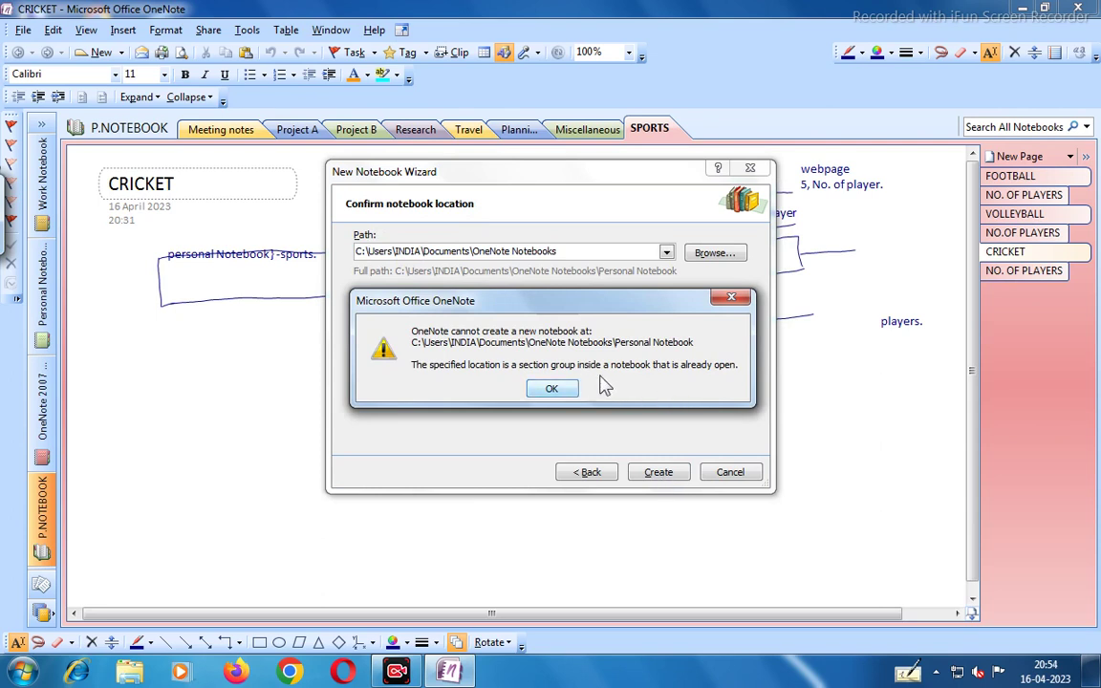
{"action": "left_click", "coordinate": [554, 390]}
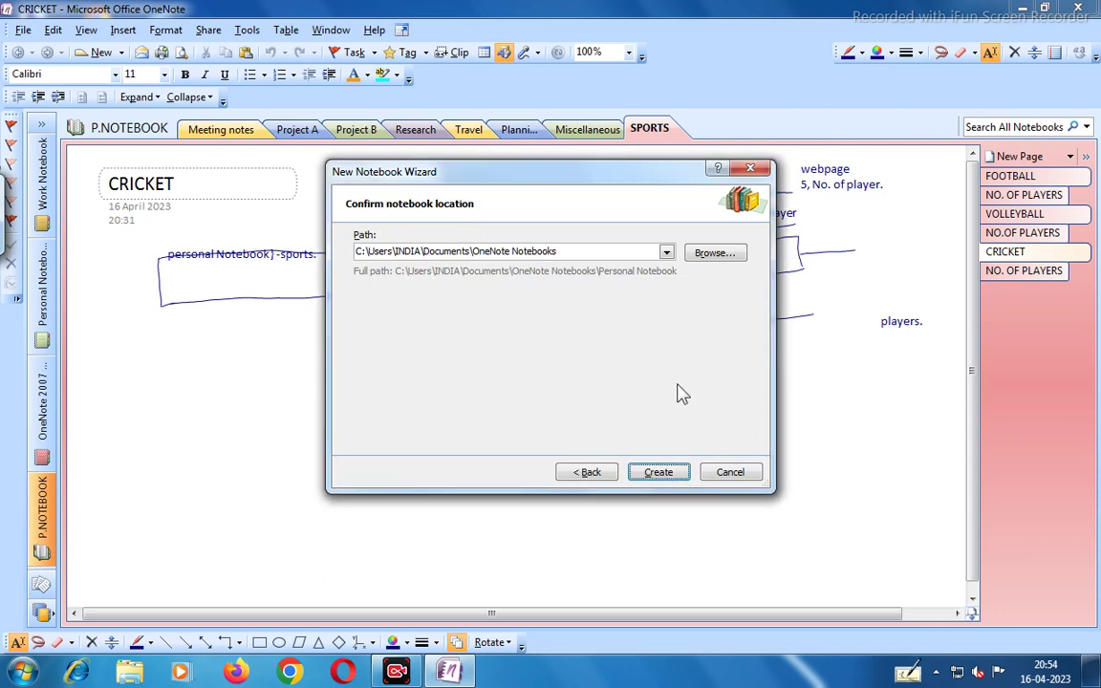
{"action": "left_click", "coordinate": [751, 171]}
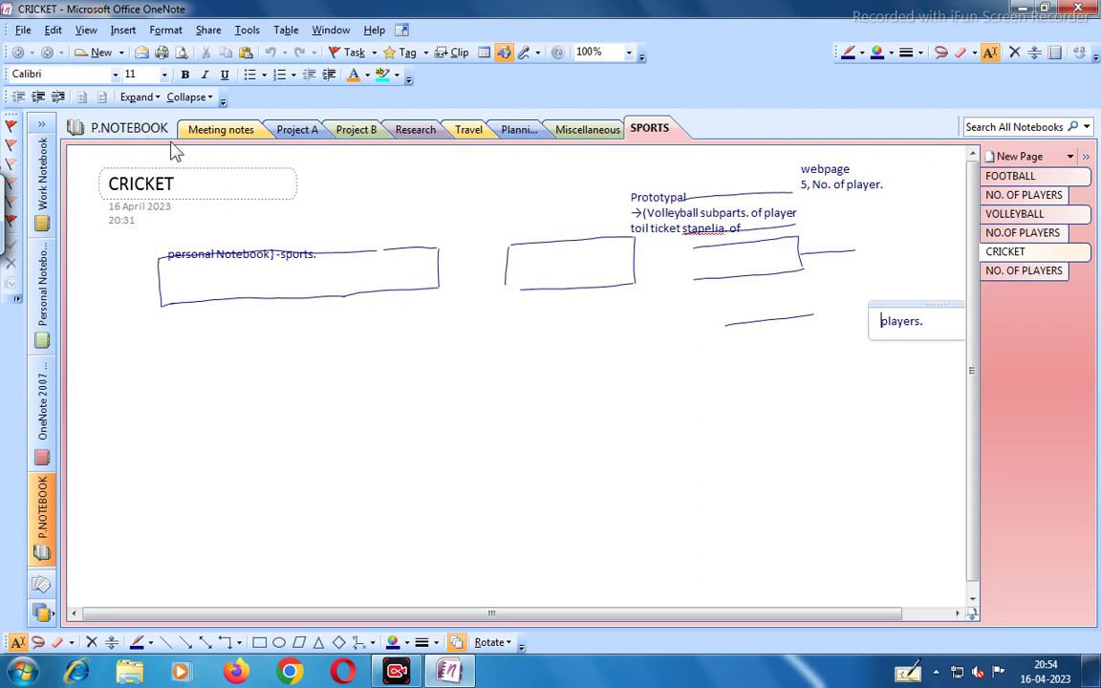
Look through the P.NOTEBOOK sections from Meeting notes to Miscellaneous and return to the SPORTS section.
{"action": "left_click", "coordinate": [231, 132]}
{"action": "left_click", "coordinate": [309, 141]}
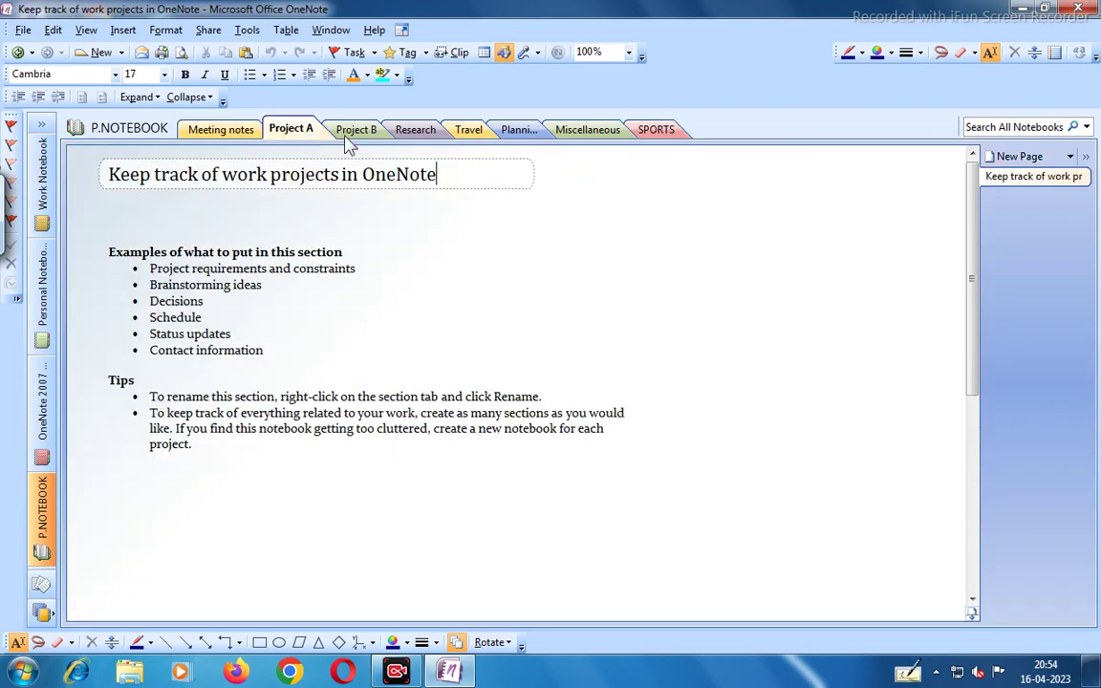
{"action": "left_click", "coordinate": [375, 136]}
{"action": "left_click", "coordinate": [425, 136]}
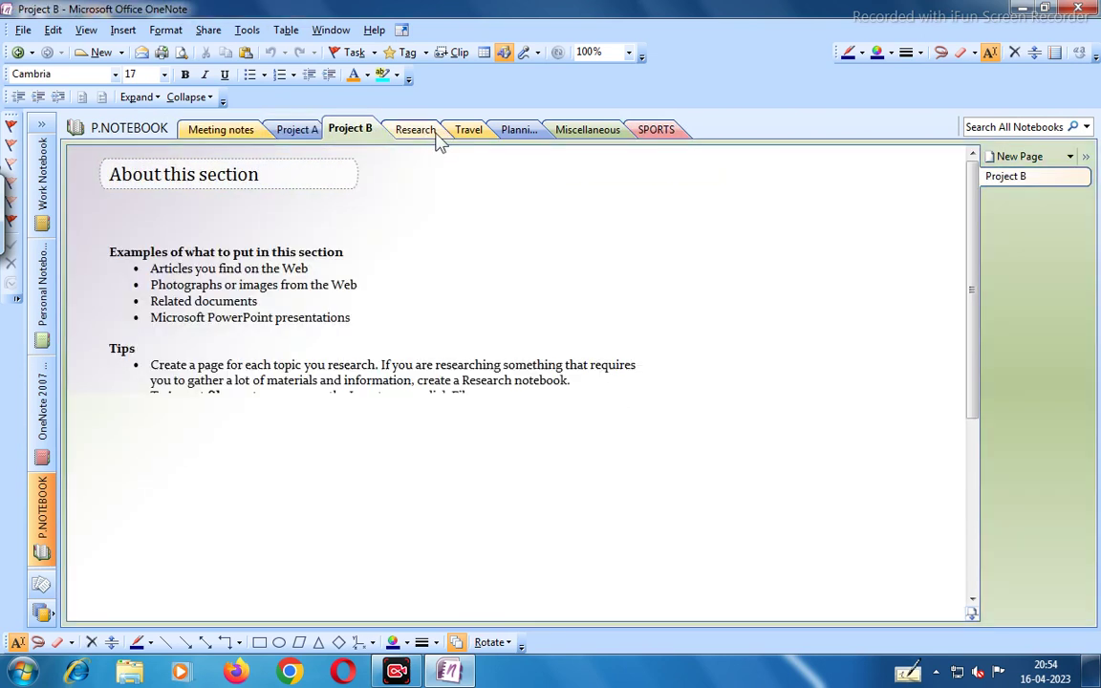
{"action": "left_click", "coordinate": [468, 134]}
{"action": "left_click", "coordinate": [525, 137]}
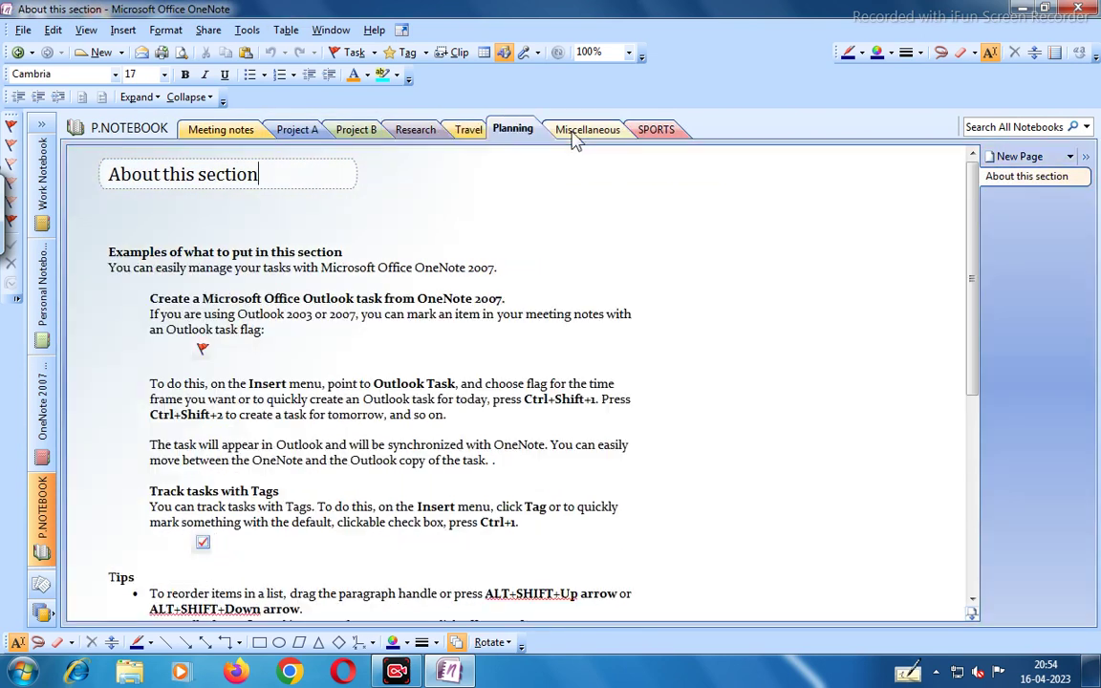
{"action": "left_click", "coordinate": [577, 135]}
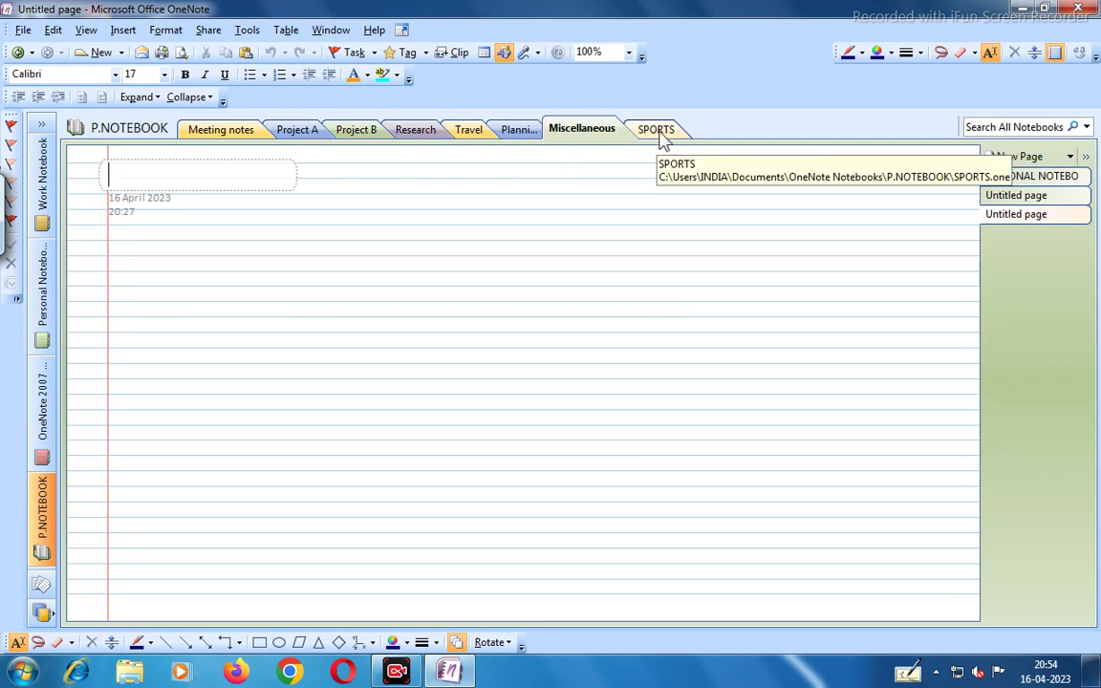
{"action": "left_click", "coordinate": [659, 132]}
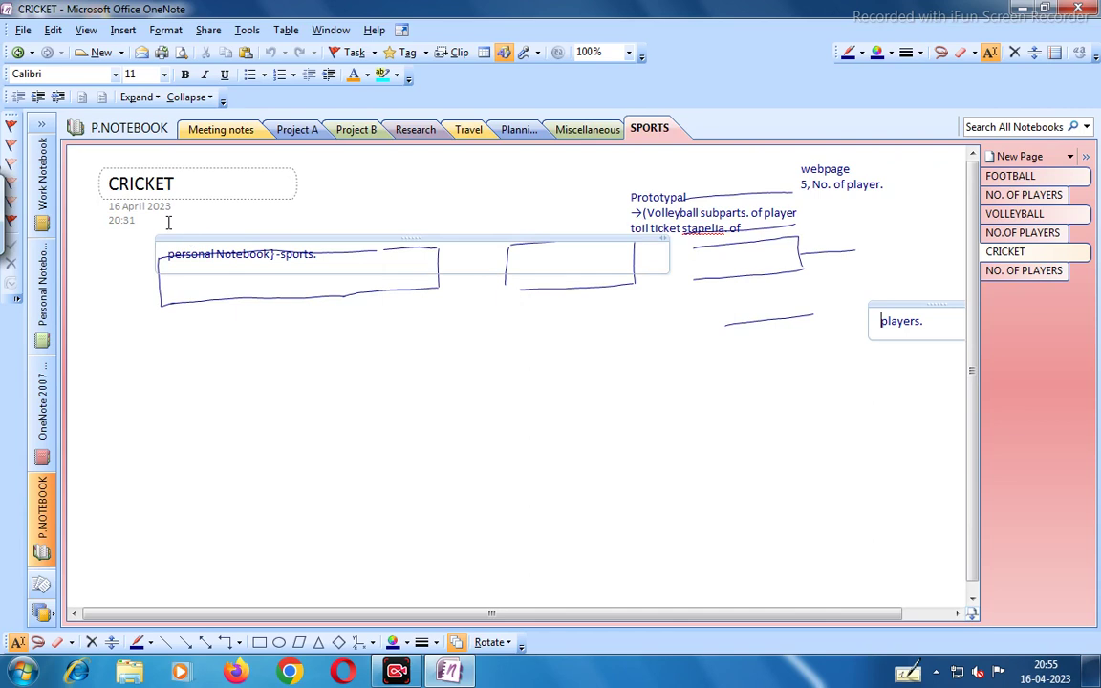
Delete the old ink shapes, the date and time, and most of the notes from the CRICKET page.
{"action": "mouse_move", "coordinate": [150, 215]}
{"action": "left_mouse_down"}
{"action": "mouse_move", "coordinate": [405, 262]}
{"action": "mouse_move", "coordinate": [885, 306]}
{"action": "mouse_move", "coordinate": [899, 333]}
{"action": "mouse_move", "coordinate": [865, 187]}
{"action": "mouse_move", "coordinate": [901, 250]}
{"action": "mouse_move", "coordinate": [906, 336]}
{"action": "left_mouse_up"}
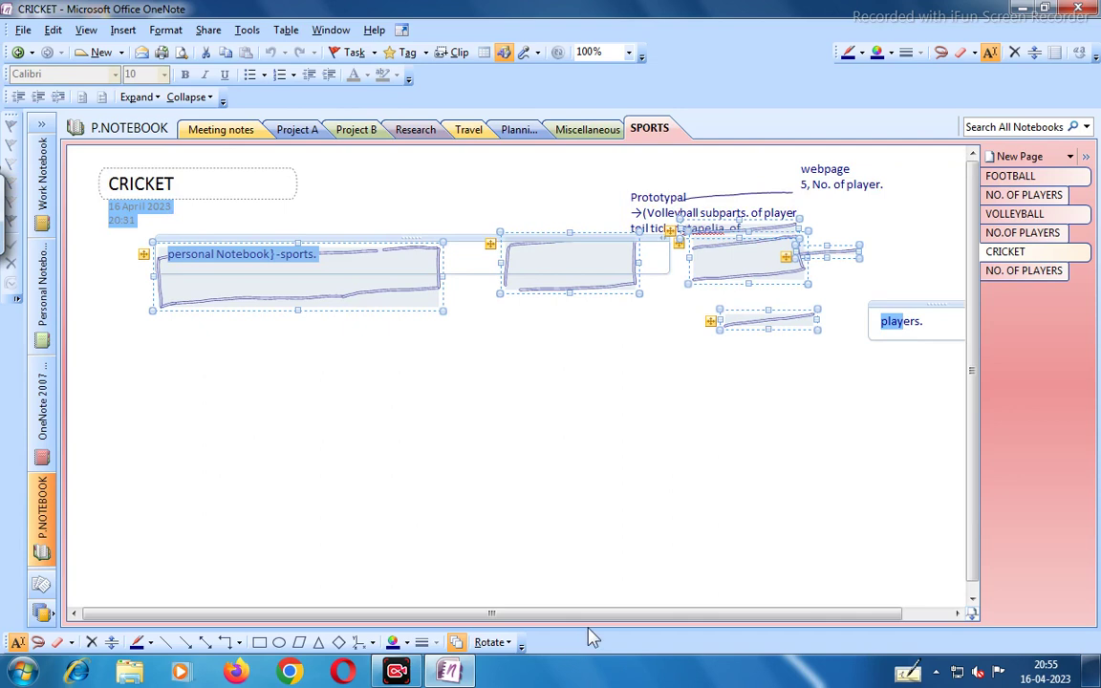
{"action": "key", "text": "Delete"}
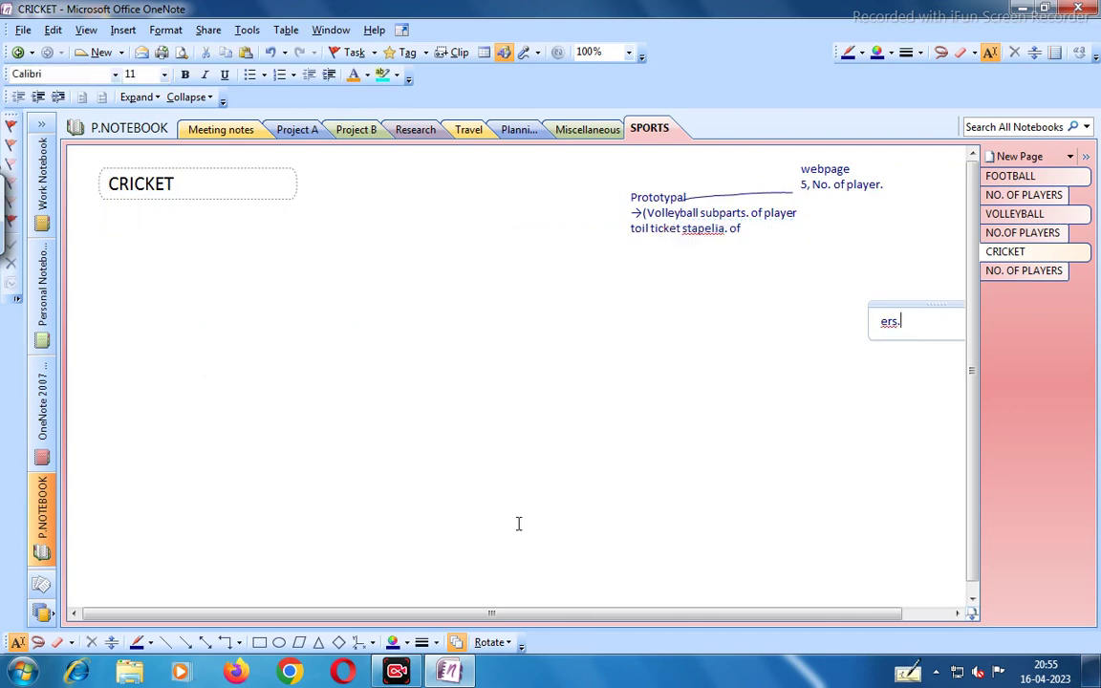
{"action": "mouse_move", "coordinate": [621, 173]}
{"action": "left_mouse_down"}
{"action": "mouse_move", "coordinate": [857, 201]}
{"action": "mouse_move", "coordinate": [860, 275]}
{"action": "left_mouse_up"}
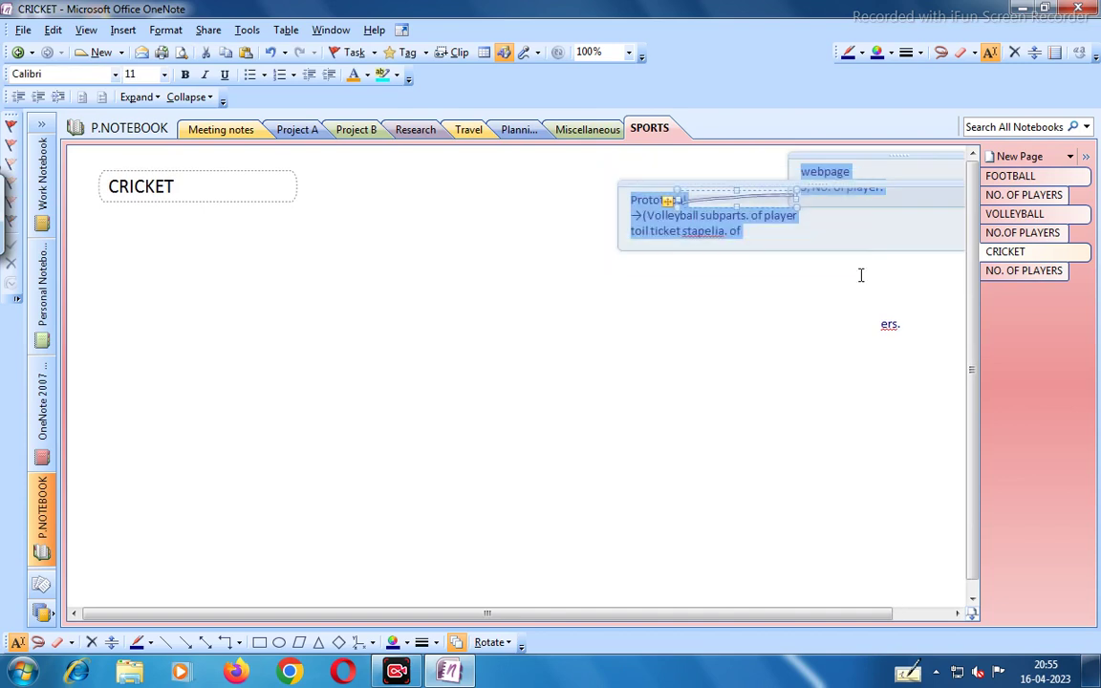
{"action": "key", "text": "Delete"}
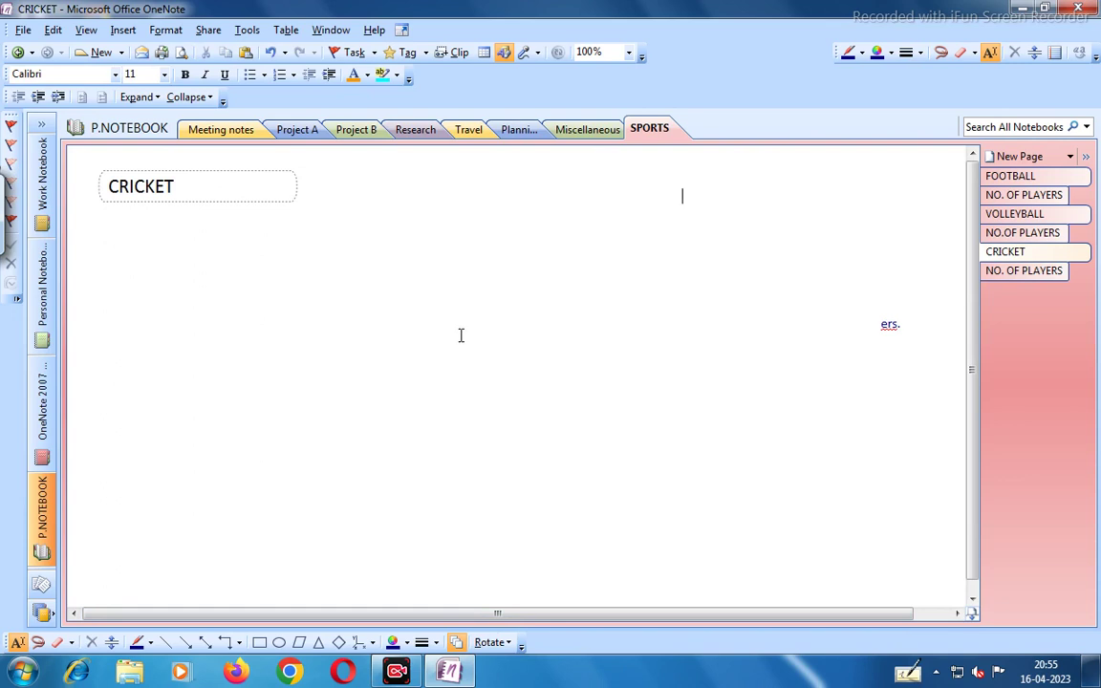
Handwrite "Personal notebook" with the pen below the CRICKET title.
{"action": "left_click", "coordinate": [136, 642]}
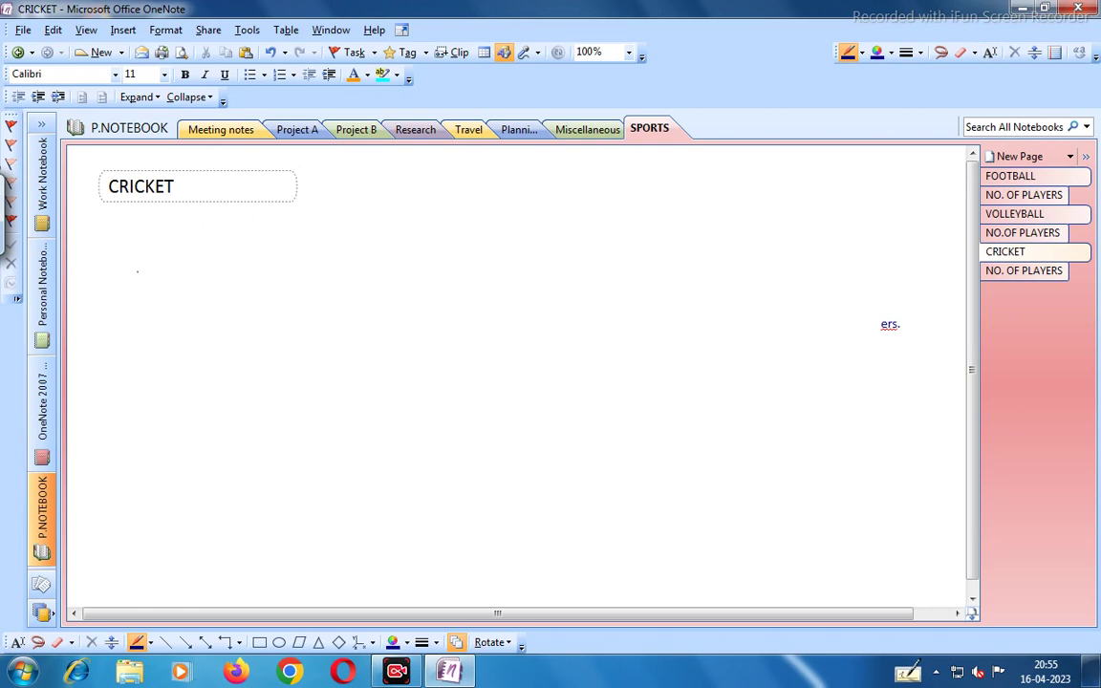
{"action": "mouse_move", "coordinate": [140, 289]}
{"action": "left_mouse_down"}
{"action": "mouse_move", "coordinate": [145, 269]}
{"action": "mouse_move", "coordinate": [141, 280]}
{"action": "mouse_move", "coordinate": [164, 289]}
{"action": "mouse_move", "coordinate": [179, 276]}
{"action": "mouse_move", "coordinate": [182, 288]}
{"action": "mouse_move", "coordinate": [204, 276]}
{"action": "mouse_move", "coordinate": [238, 284]}
{"action": "left_mouse_up"}
{"action": "mouse_move", "coordinate": [245, 262]}
{"action": "left_mouse_down"}
{"action": "mouse_move", "coordinate": [247, 284]}
{"action": "mouse_move", "coordinate": [297, 280]}
{"action": "mouse_move", "coordinate": [300, 262]}
{"action": "mouse_move", "coordinate": [322, 277]}
{"action": "mouse_move", "coordinate": [369, 266]}
{"action": "mouse_move", "coordinate": [369, 277]}
{"action": "mouse_move", "coordinate": [383, 275]}
{"action": "left_mouse_up"}
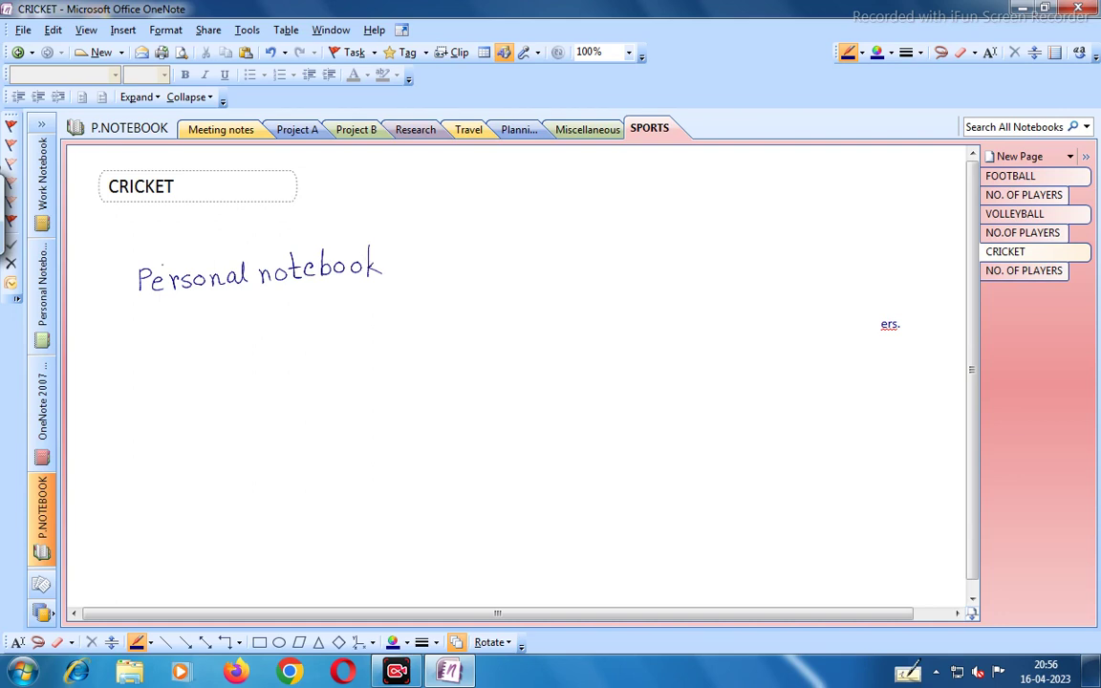
Draw a box around the handwritten "Personal notebook" and an arrow leading rightward from it.
{"action": "left_click_drag", "start_coordinate": [118, 258], "coordinate": [121, 297]}
{"action": "left_click_drag", "start_coordinate": [187, 248], "coordinate": [212, 245]}
{"action": "mouse_move", "coordinate": [129, 257]}
{"action": "left_mouse_down"}
{"action": "mouse_move", "coordinate": [385, 235]}
{"action": "mouse_move", "coordinate": [383, 282]}
{"action": "left_mouse_up"}
{"action": "mouse_move", "coordinate": [122, 299]}
{"action": "left_mouse_down"}
{"action": "mouse_move", "coordinate": [363, 286]}
{"action": "mouse_move", "coordinate": [418, 261]}
{"action": "mouse_move", "coordinate": [410, 271]}
{"action": "mouse_move", "coordinate": [437, 280]}
{"action": "left_mouse_up"}
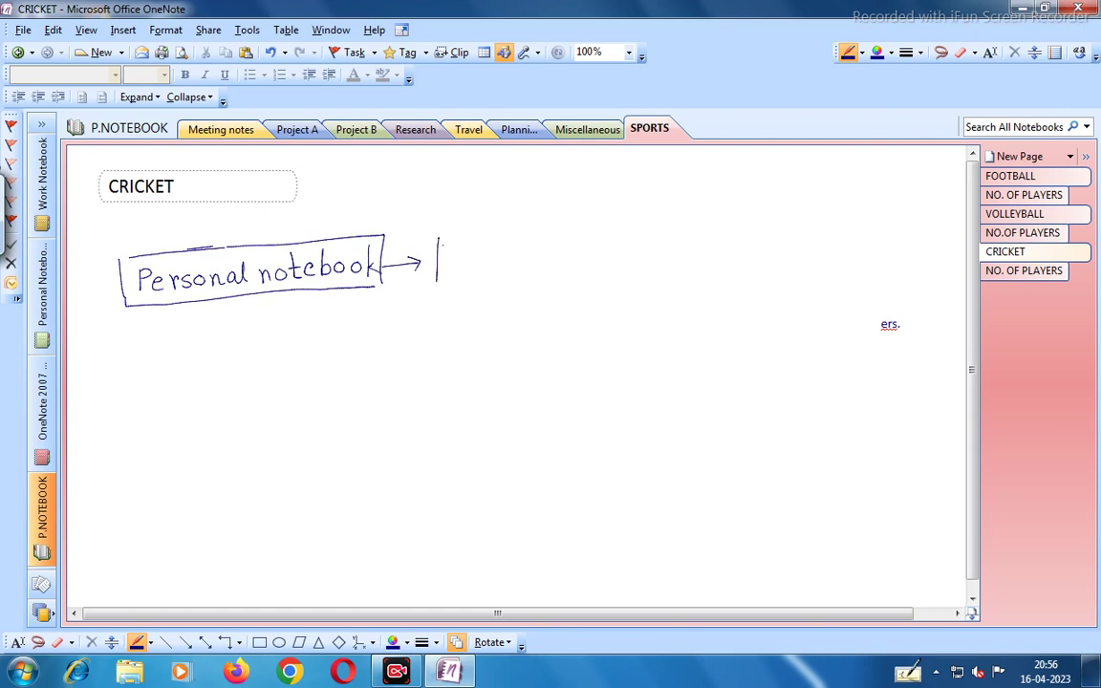
Draw a box containing "Section" at the arrow's end, with an upward-sloping arrow labelled "Page" leading from it.
{"action": "left_click_drag", "start_coordinate": [463, 234], "coordinate": [573, 229]}
{"action": "left_click_drag", "start_coordinate": [440, 238], "coordinate": [467, 232]}
{"action": "left_click_drag", "start_coordinate": [575, 233], "coordinate": [574, 276]}
{"action": "left_click_drag", "start_coordinate": [442, 280], "coordinate": [576, 276]}
{"action": "mouse_move", "coordinate": [466, 248]}
{"action": "left_mouse_down"}
{"action": "mouse_move", "coordinate": [454, 263]}
{"action": "mouse_move", "coordinate": [514, 261]}
{"action": "mouse_move", "coordinate": [517, 250]}
{"action": "mouse_move", "coordinate": [560, 260]}
{"action": "mouse_move", "coordinate": [600, 223]}
{"action": "mouse_move", "coordinate": [642, 201]}
{"action": "mouse_move", "coordinate": [643, 214]}
{"action": "mouse_move", "coordinate": [584, 201]}
{"action": "mouse_move", "coordinate": [606, 216]}
{"action": "mouse_move", "coordinate": [618, 205]}
{"action": "left_mouse_up"}
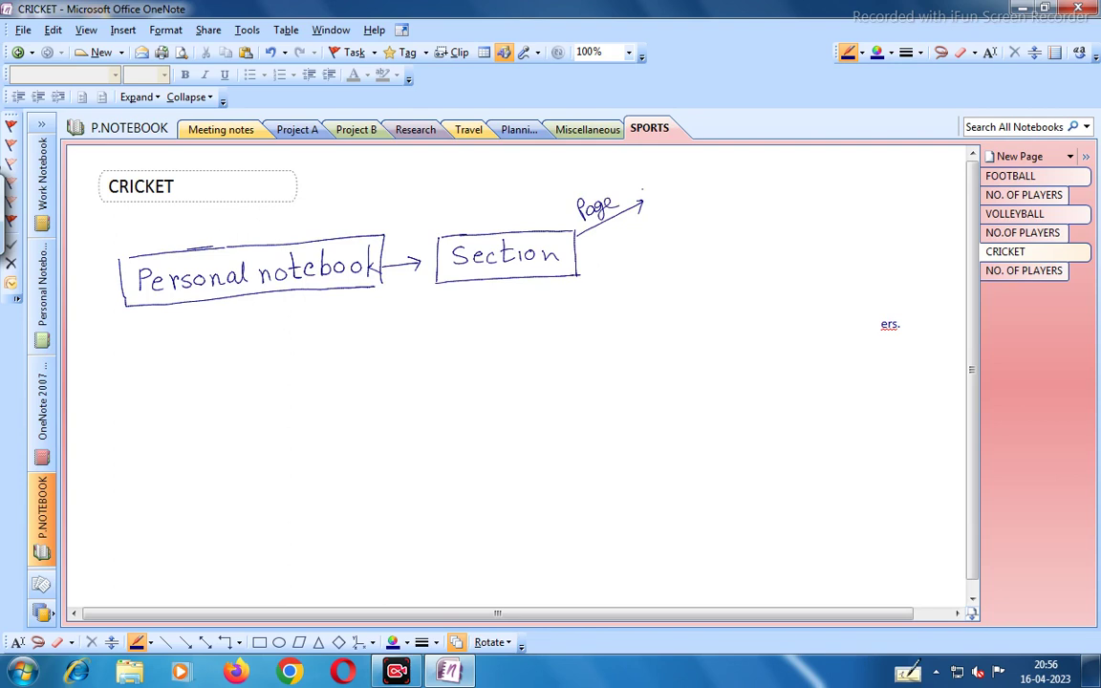
Draw a box at the end of the upper Page arrow and handwrite "Football" inside it.
{"action": "mouse_move", "coordinate": [651, 188]}
{"action": "left_mouse_down"}
{"action": "mouse_move", "coordinate": [650, 222]}
{"action": "mouse_move", "coordinate": [693, 183]}
{"action": "mouse_move", "coordinate": [746, 182]}
{"action": "mouse_move", "coordinate": [745, 206]}
{"action": "left_mouse_up"}
{"action": "left_click_drag", "start_coordinate": [656, 222], "coordinate": [747, 208]}
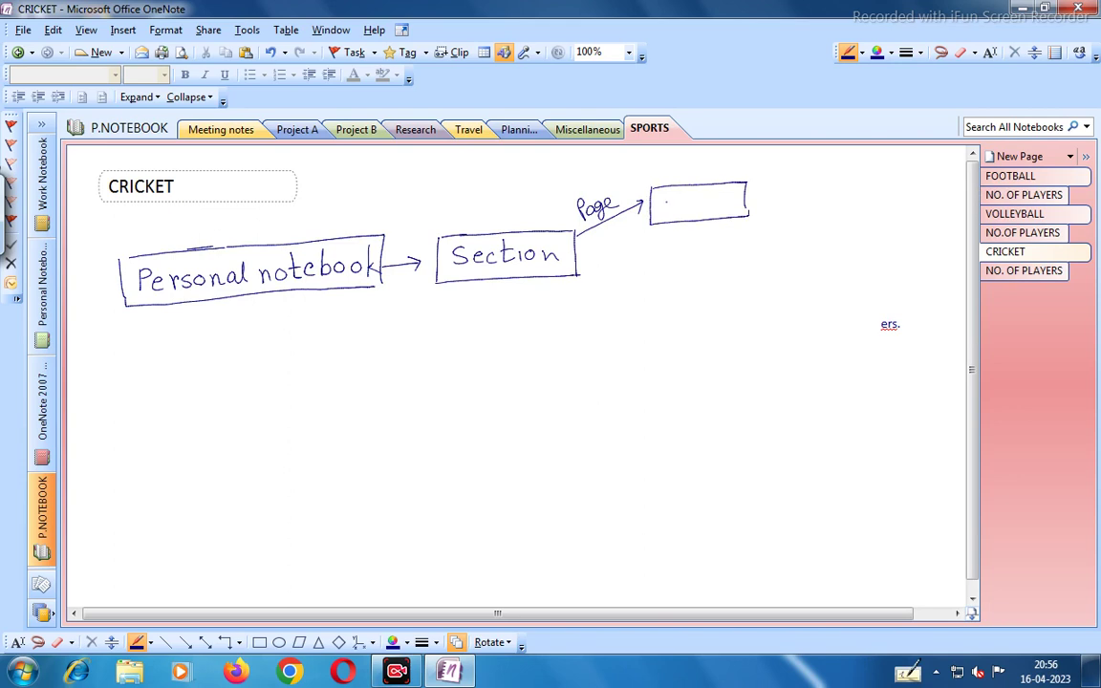
{"action": "mouse_move", "coordinate": [661, 195]}
{"action": "left_mouse_down"}
{"action": "mouse_move", "coordinate": [661, 210]}
{"action": "mouse_move", "coordinate": [732, 207]}
{"action": "left_mouse_up"}
{"action": "left_click_drag", "start_coordinate": [741, 185], "coordinate": [740, 207]}
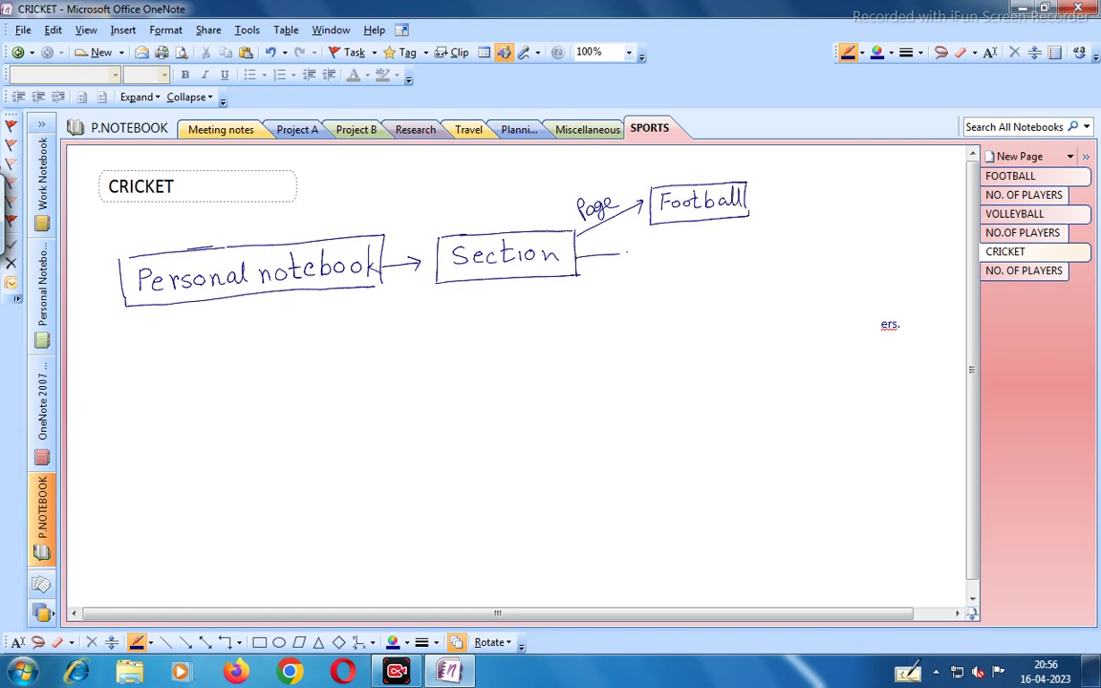
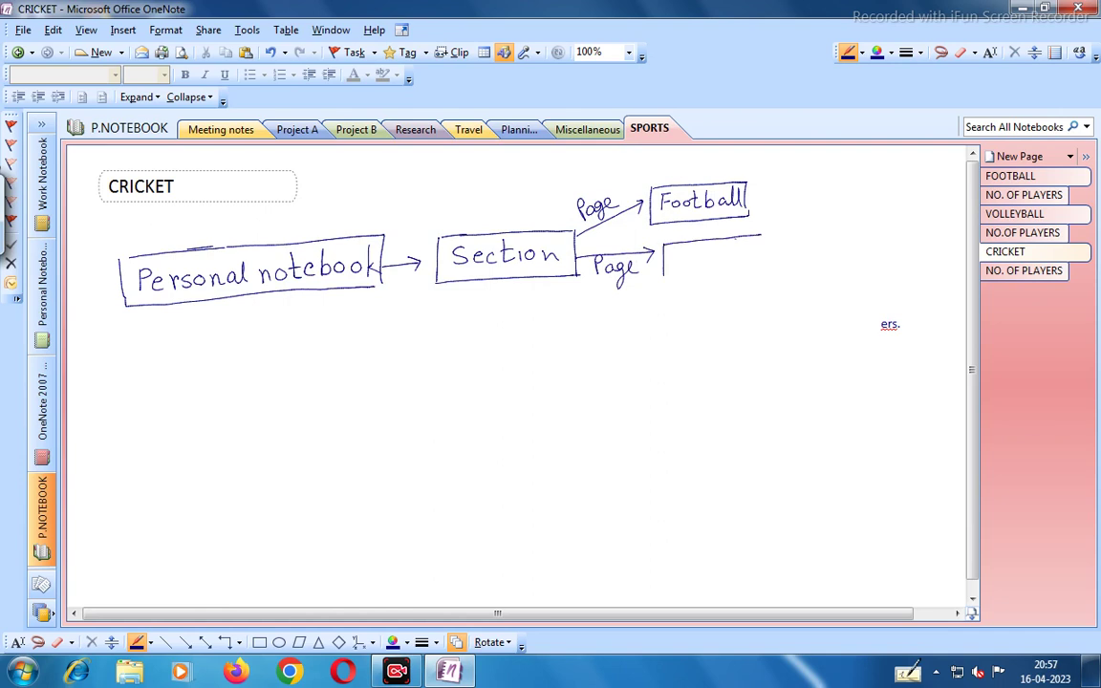
Draw a second Page branch straight out from the Section box, ending in a box containing "Volleyball".
{"action": "left_click_drag", "start_coordinate": [763, 235], "coordinate": [765, 260]}
{"action": "left_click_drag", "start_coordinate": [666, 277], "coordinate": [766, 271]}
{"action": "mouse_move", "coordinate": [668, 253]}
{"action": "left_mouse_down"}
{"action": "mouse_move", "coordinate": [674, 268]}
{"action": "mouse_move", "coordinate": [681, 253]}
{"action": "mouse_move", "coordinate": [696, 268]}
{"action": "mouse_move", "coordinate": [725, 265]}
{"action": "left_mouse_up"}
{"action": "left_click", "coordinate": [685, 265]}
{"action": "mouse_move", "coordinate": [731, 253]}
{"action": "left_mouse_down"}
{"action": "mouse_move", "coordinate": [726, 274]}
{"action": "mouse_move", "coordinate": [752, 266]}
{"action": "left_mouse_up"}
{"action": "left_click_drag", "start_coordinate": [757, 243], "coordinate": [758, 265]}
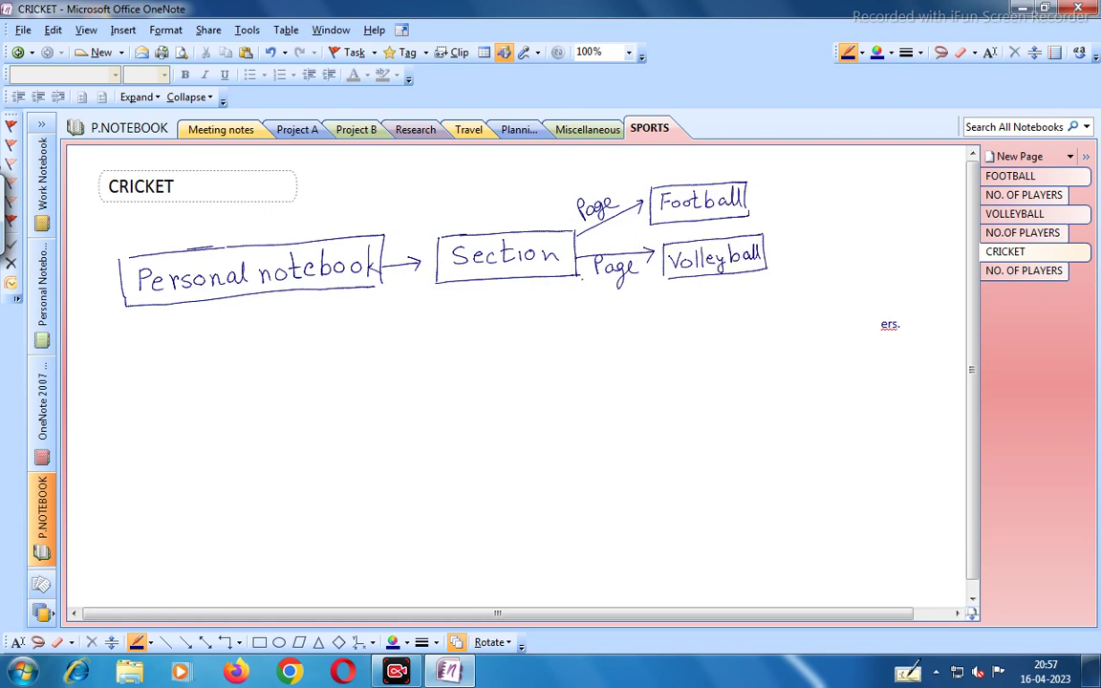
Draw a third, downward-sloping Page branch from the Section box, ending in a box containing "Cricket".
{"action": "left_click_drag", "start_coordinate": [578, 277], "coordinate": [679, 311]}
{"action": "mouse_move", "coordinate": [589, 302]}
{"action": "left_mouse_down"}
{"action": "mouse_move", "coordinate": [609, 330]}
{"action": "mouse_move", "coordinate": [631, 315]}
{"action": "mouse_move", "coordinate": [687, 331]}
{"action": "mouse_move", "coordinate": [764, 299]}
{"action": "mouse_move", "coordinate": [775, 331]}
{"action": "left_mouse_up"}
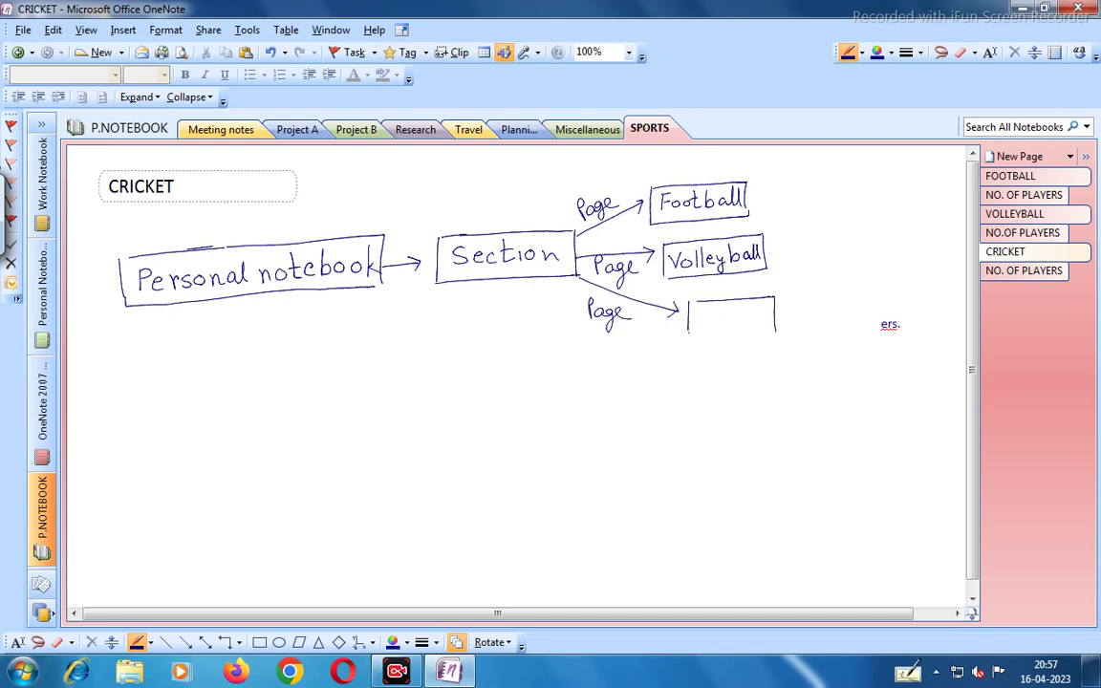
{"action": "left_click_drag", "start_coordinate": [688, 338], "coordinate": [765, 335]}
{"action": "mouse_move", "coordinate": [705, 313]}
{"action": "left_mouse_down"}
{"action": "mouse_move", "coordinate": [700, 329]}
{"action": "mouse_move", "coordinate": [766, 329]}
{"action": "mouse_move", "coordinate": [765, 313]}
{"action": "left_mouse_up"}
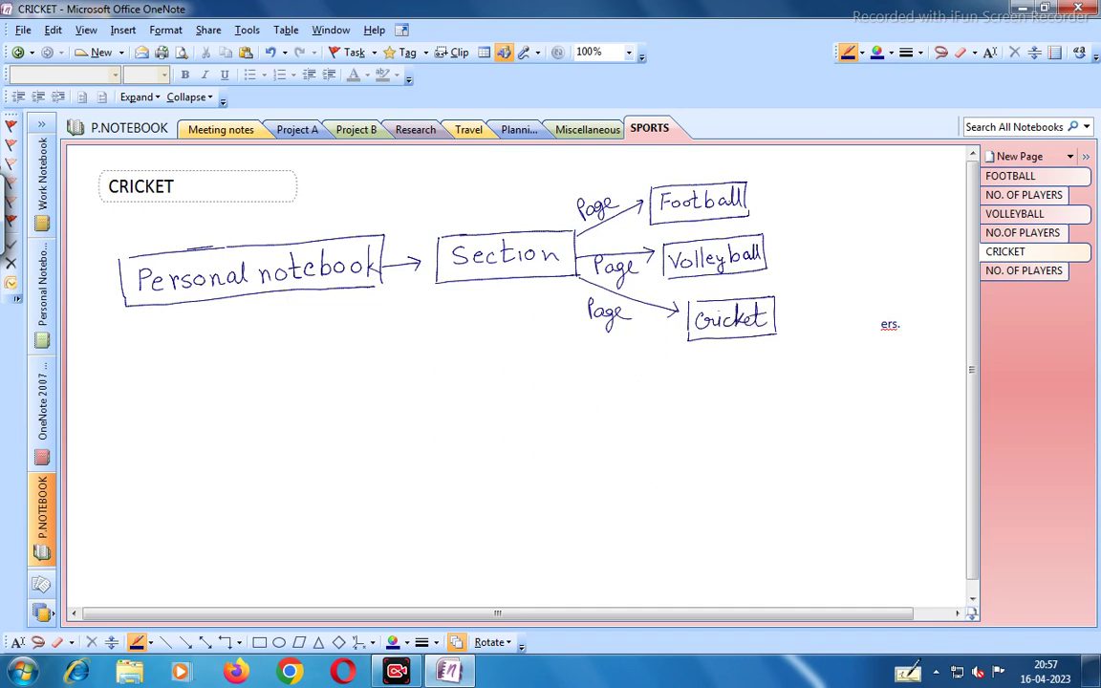
Draw an arrow labelled "Sub page" from the Football box to a new box containing "No. of player".
{"action": "mouse_move", "coordinate": [747, 199]}
{"action": "left_mouse_down"}
{"action": "mouse_move", "coordinate": [804, 182]}
{"action": "mouse_move", "coordinate": [756, 179]}
{"action": "mouse_move", "coordinate": [799, 162]}
{"action": "mouse_move", "coordinate": [809, 171]}
{"action": "left_mouse_up"}
{"action": "mouse_move", "coordinate": [818, 159]}
{"action": "left_mouse_down"}
{"action": "mouse_move", "coordinate": [821, 195]}
{"action": "mouse_move", "coordinate": [860, 164]}
{"action": "mouse_move", "coordinate": [915, 164]}
{"action": "mouse_move", "coordinate": [920, 191]}
{"action": "left_mouse_up"}
{"action": "left_click_drag", "start_coordinate": [844, 195], "coordinate": [907, 192]}
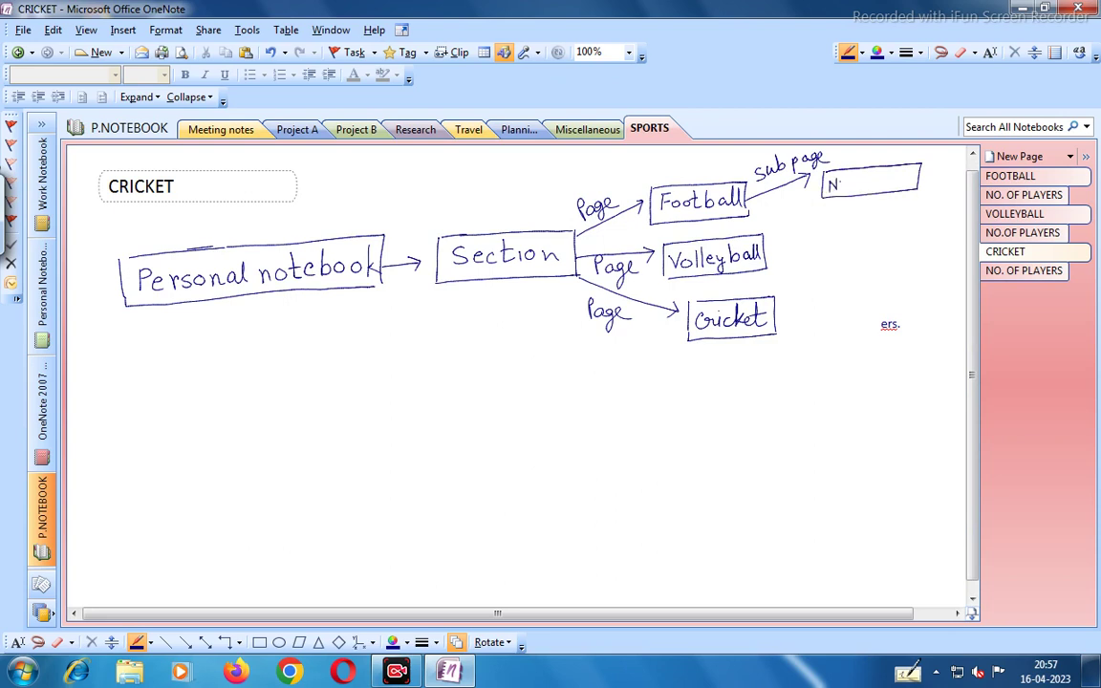
{"action": "mouse_move", "coordinate": [862, 170]}
{"action": "left_mouse_down"}
{"action": "mouse_move", "coordinate": [856, 186]}
{"action": "mouse_move", "coordinate": [871, 191]}
{"action": "mouse_move", "coordinate": [912, 182]}
{"action": "left_mouse_up"}
{"action": "left_click_drag", "start_coordinate": [914, 176], "coordinate": [918, 174]}
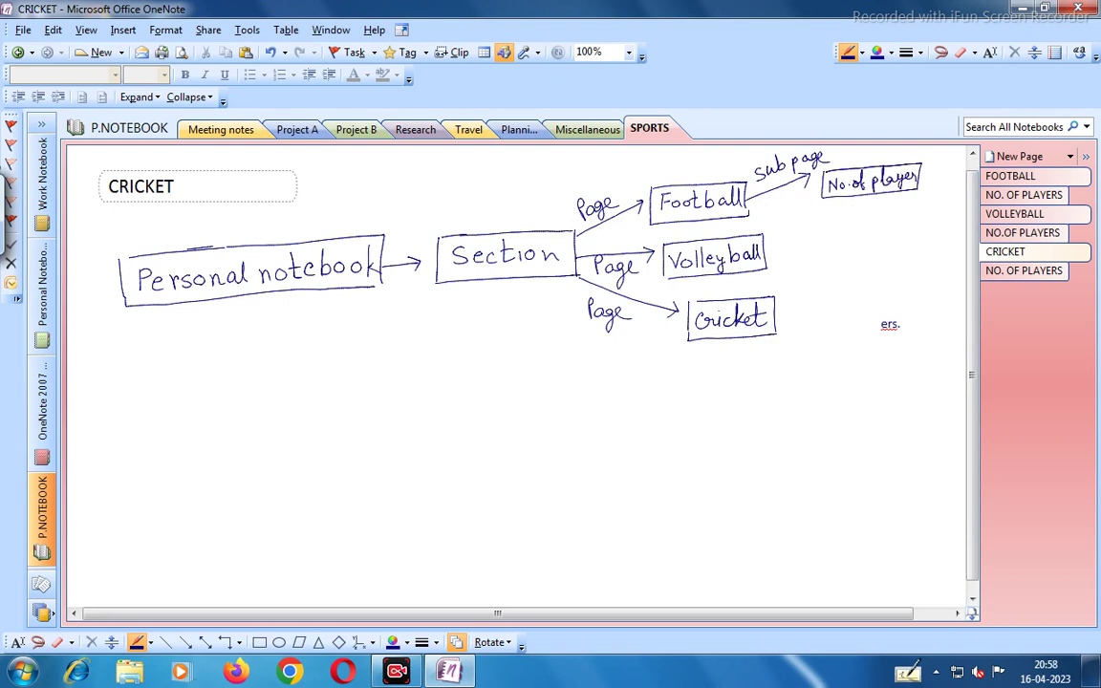
Draw an arrow labelled "Subpage" from the Volleyball box to a new box containing "No. of player".
{"action": "mouse_move", "coordinate": [764, 251]}
{"action": "left_mouse_down"}
{"action": "mouse_move", "coordinate": [788, 250]}
{"action": "mouse_move", "coordinate": [775, 241]}
{"action": "mouse_move", "coordinate": [791, 234]}
{"action": "left_mouse_up"}
{"action": "mouse_move", "coordinate": [794, 220]}
{"action": "left_mouse_down"}
{"action": "mouse_move", "coordinate": [799, 237]}
{"action": "mouse_move", "coordinate": [824, 239]}
{"action": "left_mouse_up"}
{"action": "mouse_move", "coordinate": [833, 226]}
{"action": "left_mouse_down"}
{"action": "mouse_move", "coordinate": [824, 266]}
{"action": "mouse_move", "coordinate": [908, 228]}
{"action": "mouse_move", "coordinate": [912, 263]}
{"action": "left_mouse_up"}
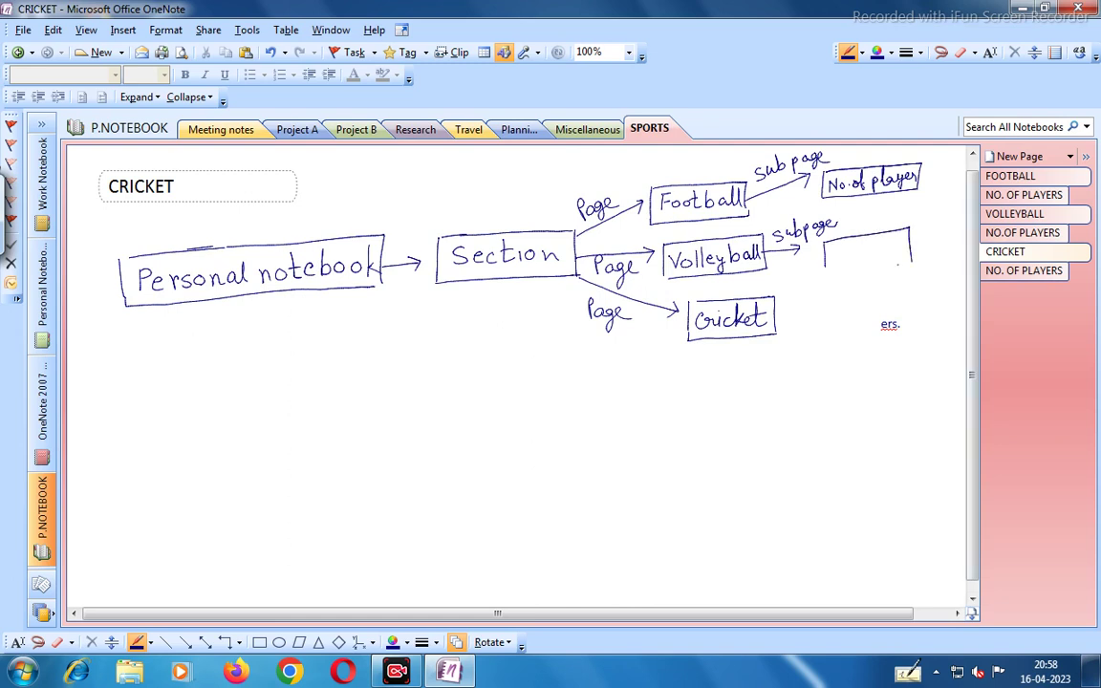
{"action": "left_click_drag", "start_coordinate": [827, 267], "coordinate": [910, 259]}
{"action": "left_click_drag", "start_coordinate": [865, 236], "coordinate": [860, 250]}
{"action": "mouse_move", "coordinate": [886, 235]}
{"action": "left_mouse_down"}
{"action": "mouse_move", "coordinate": [884, 254]}
{"action": "mouse_move", "coordinate": [904, 256]}
{"action": "mouse_move", "coordinate": [919, 239]}
{"action": "left_mouse_up"}
{"action": "left_click", "coordinate": [934, 243]}
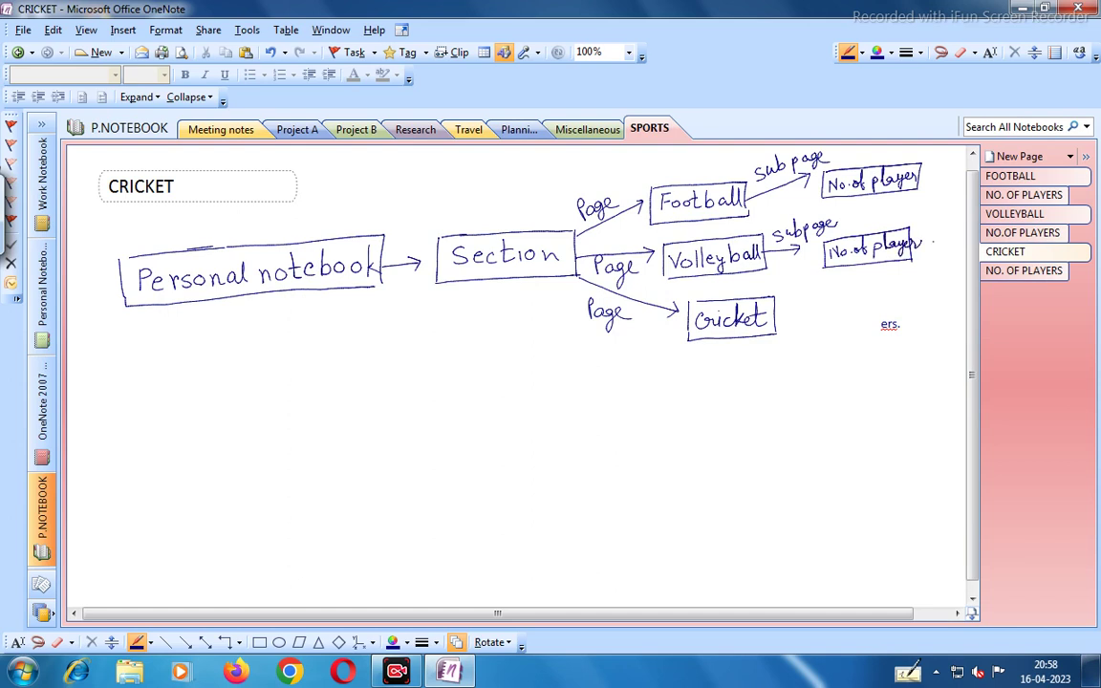
Draw an arrow labelled "Subpage" from the Cricket box to a new box containing "No. of player".
{"action": "mouse_move", "coordinate": [776, 327]}
{"action": "left_mouse_down"}
{"action": "mouse_move", "coordinate": [837, 322]}
{"action": "mouse_move", "coordinate": [828, 327]}
{"action": "left_mouse_up"}
{"action": "mouse_move", "coordinate": [786, 293]}
{"action": "left_mouse_down"}
{"action": "mouse_move", "coordinate": [781, 307]}
{"action": "mouse_move", "coordinate": [828, 304]}
{"action": "left_mouse_up"}
{"action": "mouse_move", "coordinate": [834, 294]}
{"action": "left_mouse_down"}
{"action": "mouse_move", "coordinate": [831, 312]}
{"action": "mouse_move", "coordinate": [847, 294]}
{"action": "mouse_move", "coordinate": [846, 334]}
{"action": "mouse_move", "coordinate": [883, 298]}
{"action": "mouse_move", "coordinate": [941, 288]}
{"action": "mouse_move", "coordinate": [942, 321]}
{"action": "left_mouse_up"}
{"action": "left_click_drag", "start_coordinate": [846, 337], "coordinate": [941, 324]}
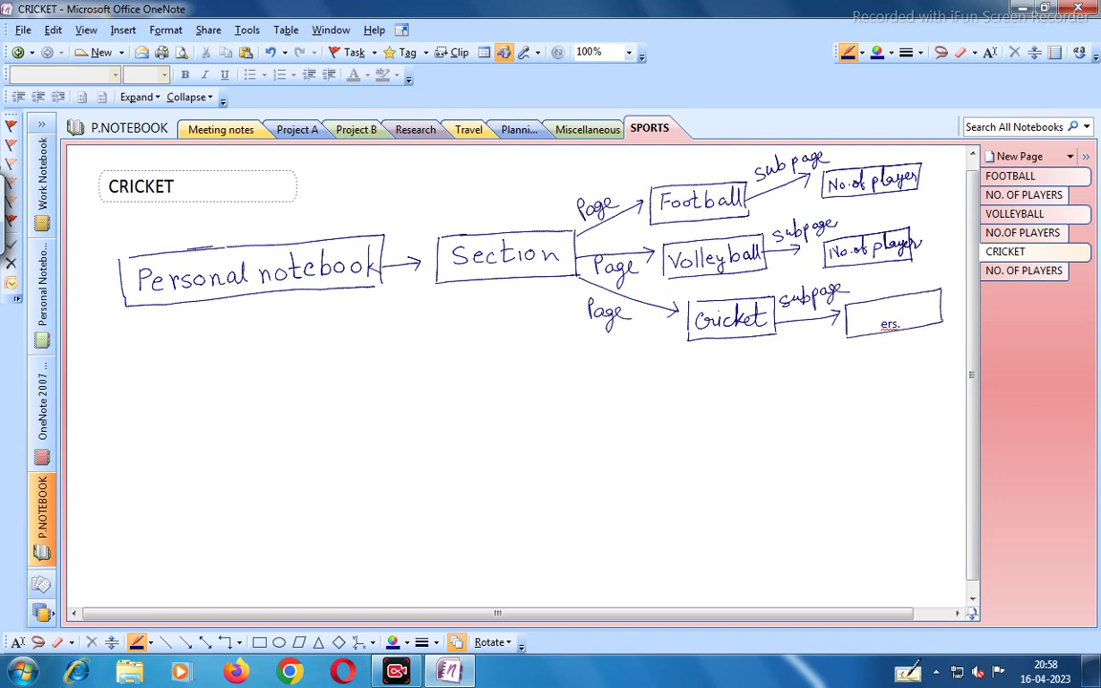
{"action": "left_click_drag", "start_coordinate": [868, 311], "coordinate": [873, 319]}
{"action": "left_click_drag", "start_coordinate": [885, 312], "coordinate": [891, 323]}
{"action": "mouse_move", "coordinate": [888, 314]}
{"action": "left_mouse_down"}
{"action": "mouse_move", "coordinate": [899, 312]}
{"action": "mouse_move", "coordinate": [864, 346]}
{"action": "mouse_move", "coordinate": [872, 331]}
{"action": "mouse_move", "coordinate": [914, 328]}
{"action": "mouse_move", "coordinate": [909, 339]}
{"action": "mouse_move", "coordinate": [929, 316]}
{"action": "left_mouse_up"}
{"action": "left_click", "coordinate": [938, 312]}
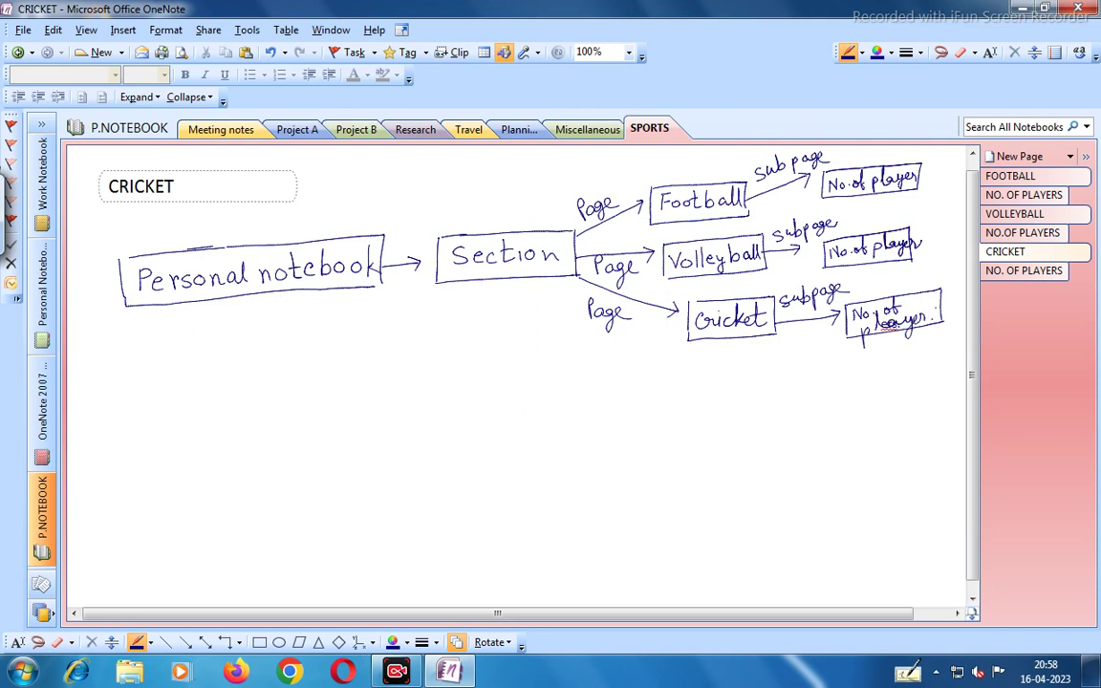
Leave pen drawing for text selection mode and dismiss the handwriting input panel.
{"action": "left_click", "coordinate": [990, 52]}
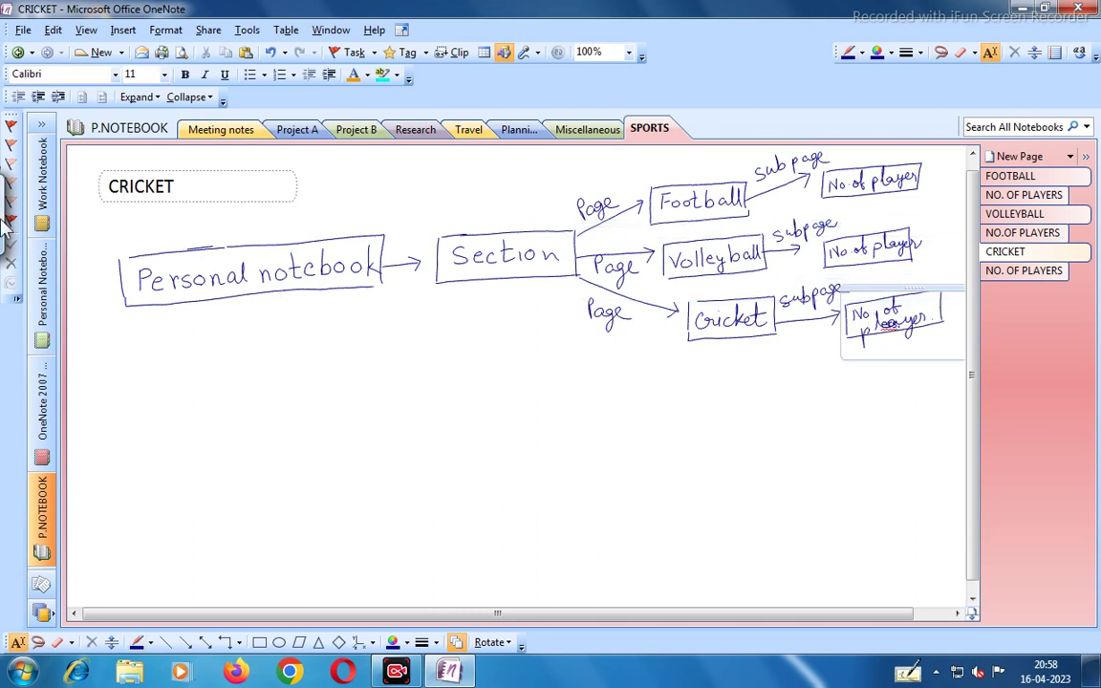
{"action": "left_click", "coordinate": [133, 181]}
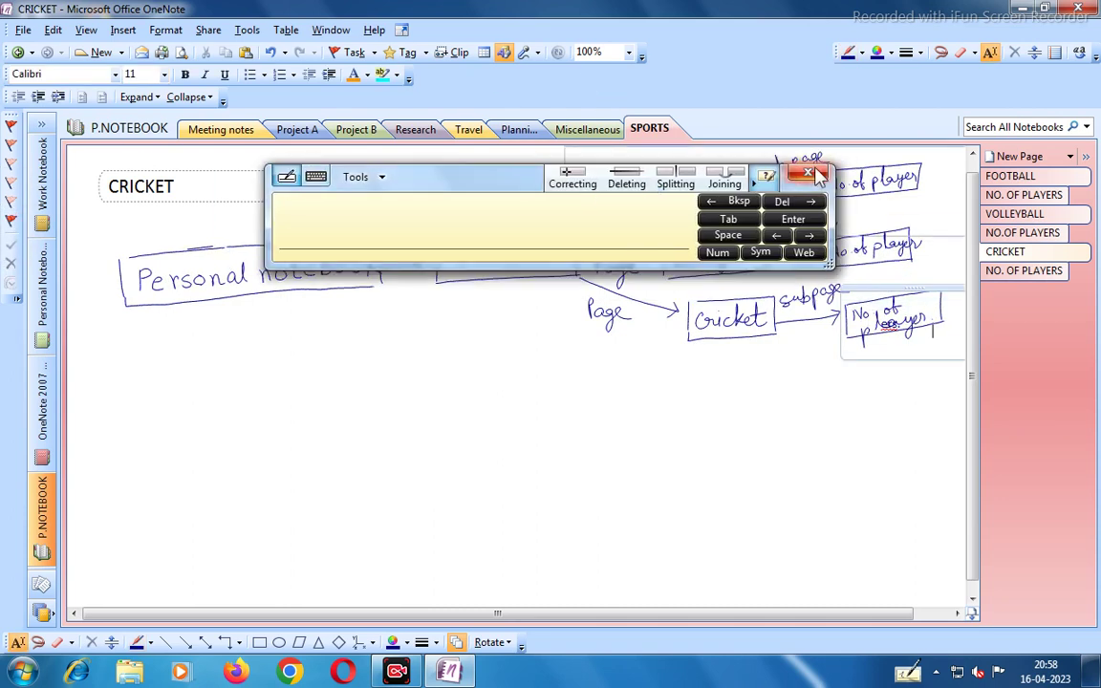
{"action": "left_click", "coordinate": [811, 174]}
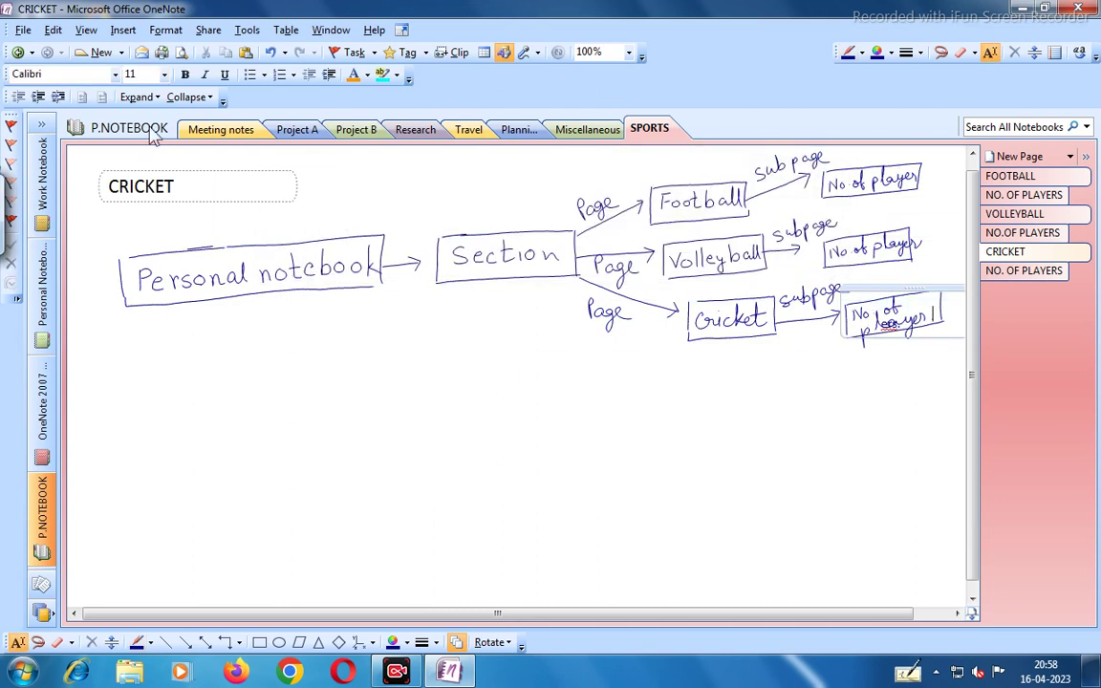
Look through each section of P.NOTEBOOK in order, from Meeting notes to Miscellaneous, and return to SPORTS.
{"action": "left_click", "coordinate": [136, 130]}
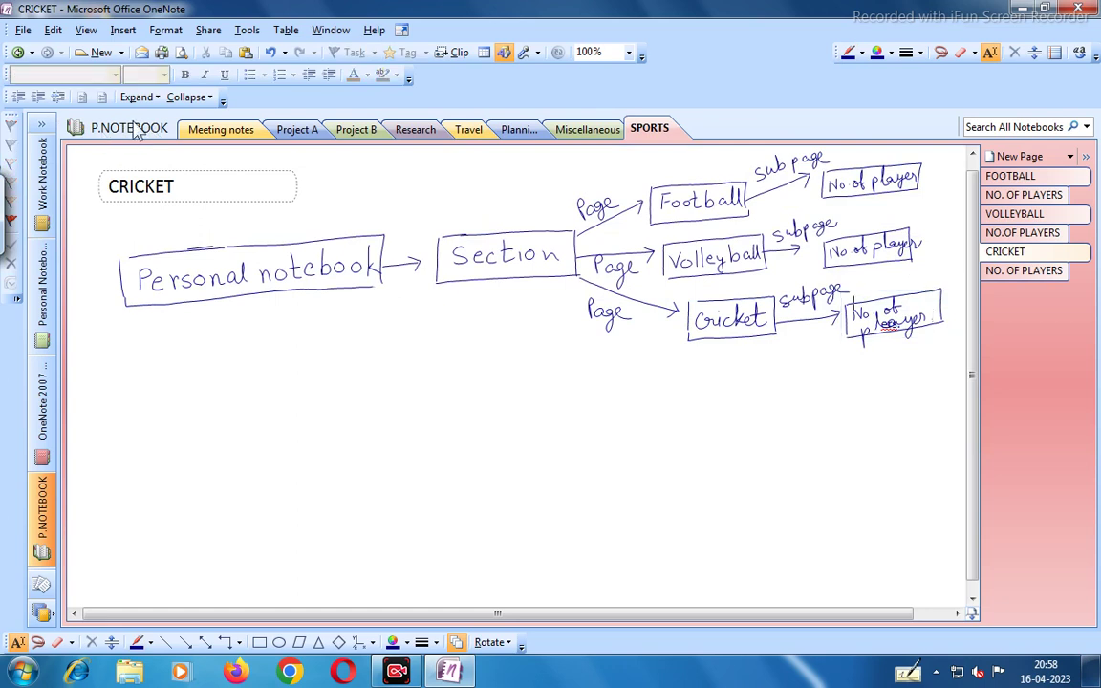
{"action": "left_click", "coordinate": [210, 134]}
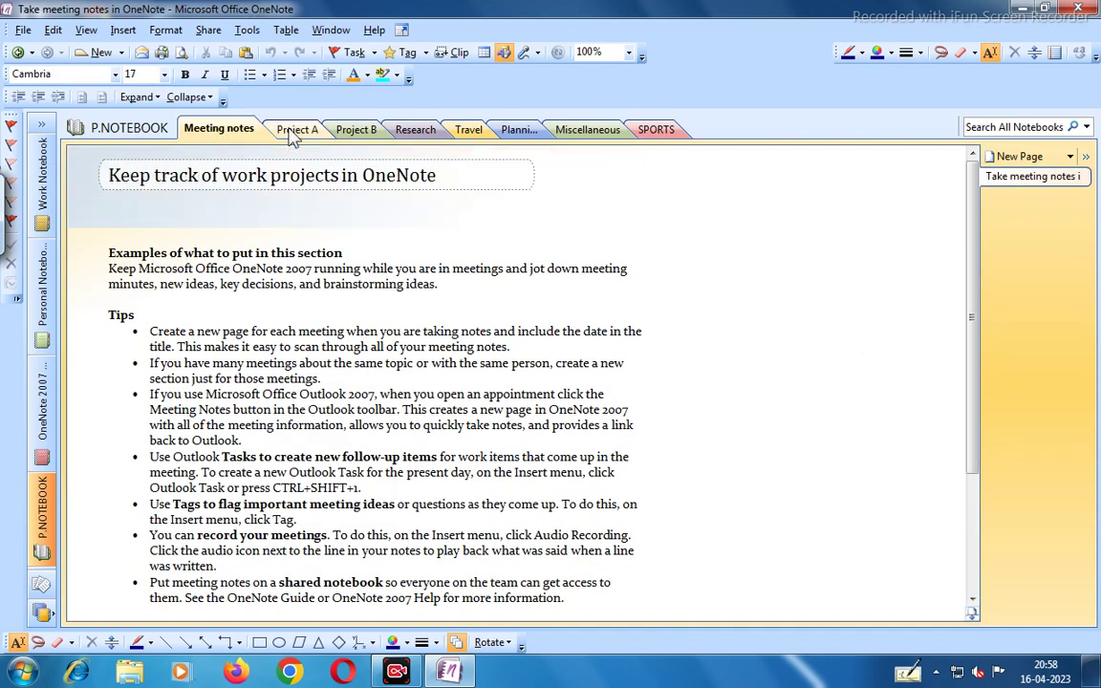
{"action": "left_click", "coordinate": [293, 134]}
{"action": "left_click", "coordinate": [358, 134]}
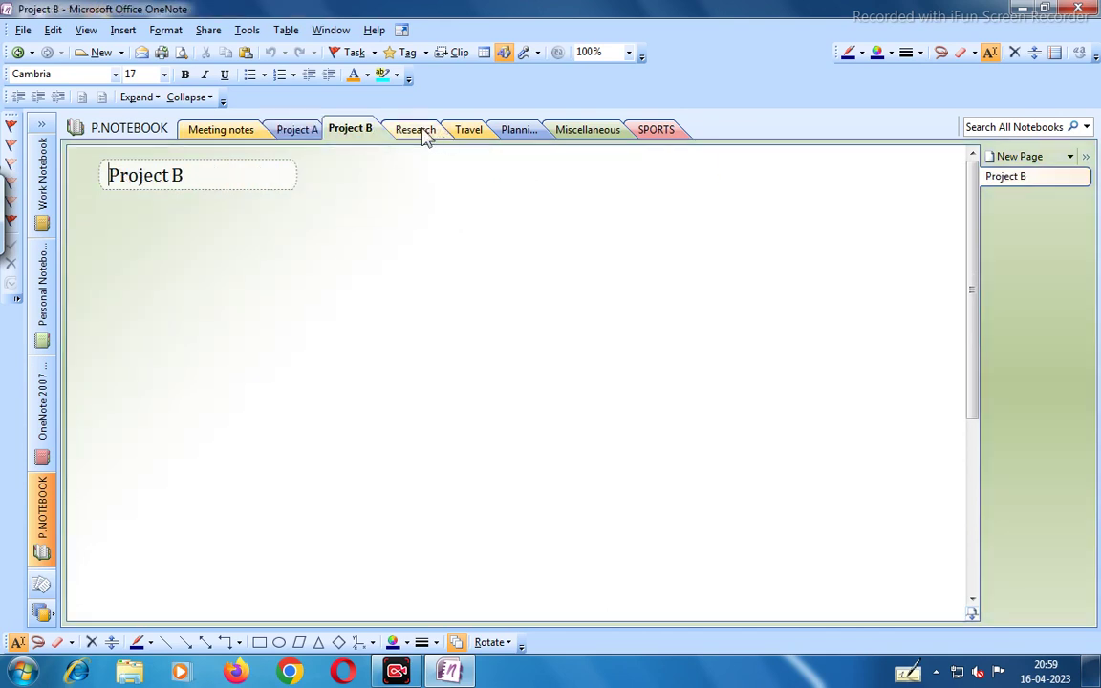
{"action": "left_click", "coordinate": [427, 136]}
{"action": "left_click", "coordinate": [457, 135]}
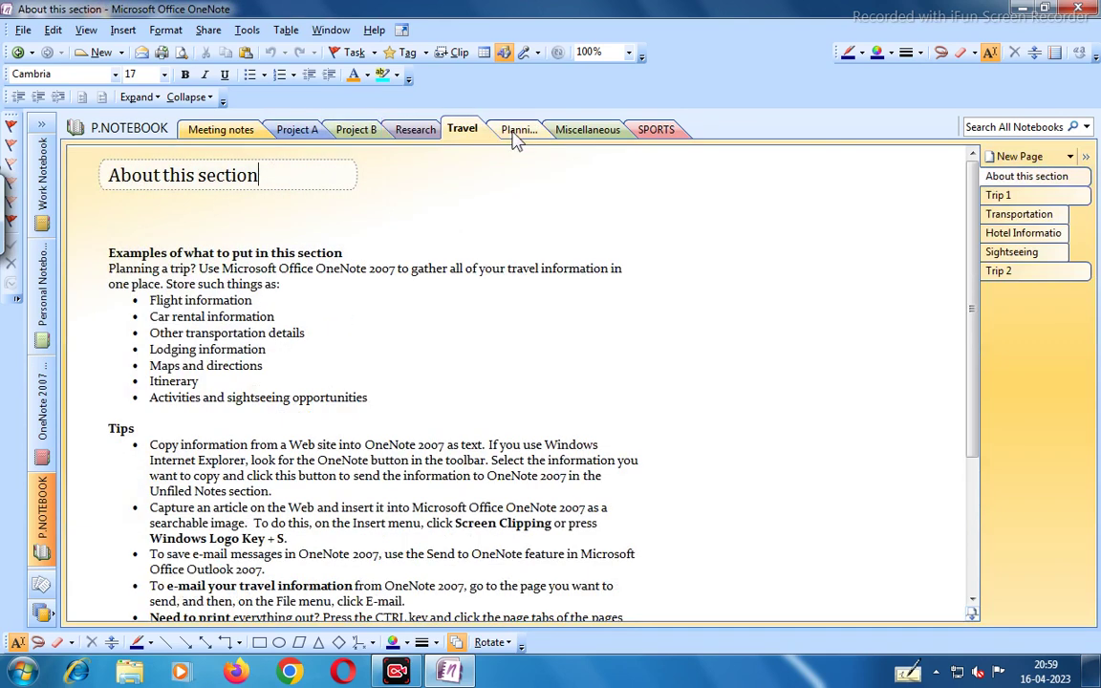
{"action": "left_click", "coordinate": [517, 133]}
{"action": "left_click", "coordinate": [585, 135]}
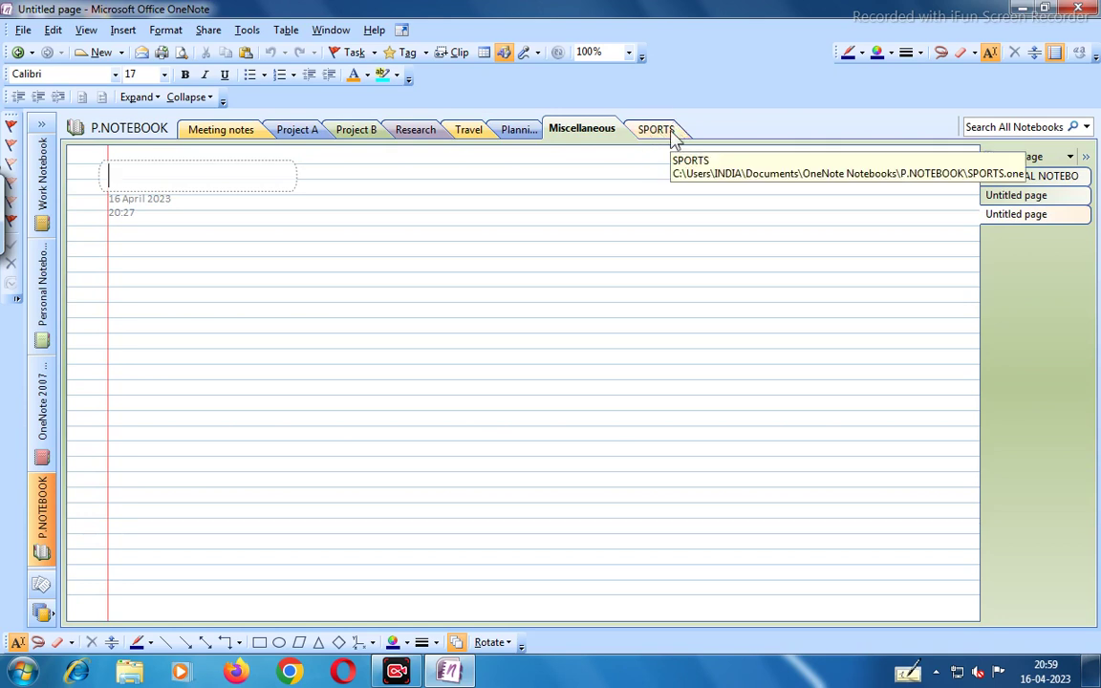
{"action": "left_click", "coordinate": [660, 133]}
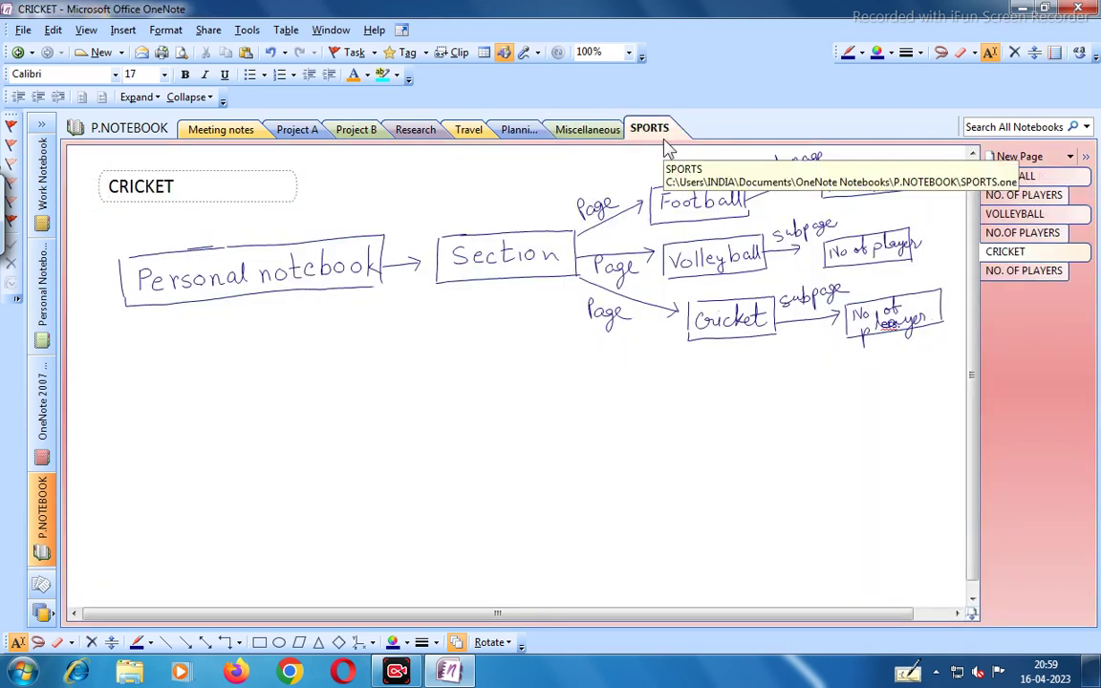
Look through the FOOTBALL, VOLLEYBALL and CRICKET pages of the SPORTS section and the number-of-players subpage under each.
{"action": "left_click", "coordinate": [1015, 182]}
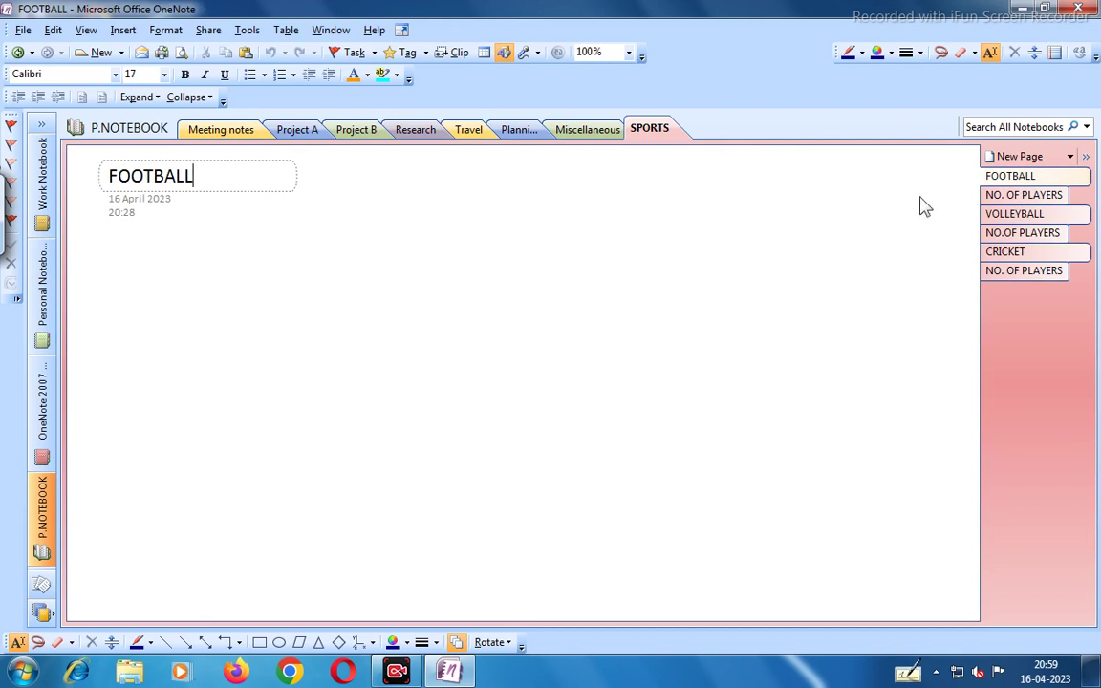
{"action": "left_click", "coordinate": [1012, 196]}
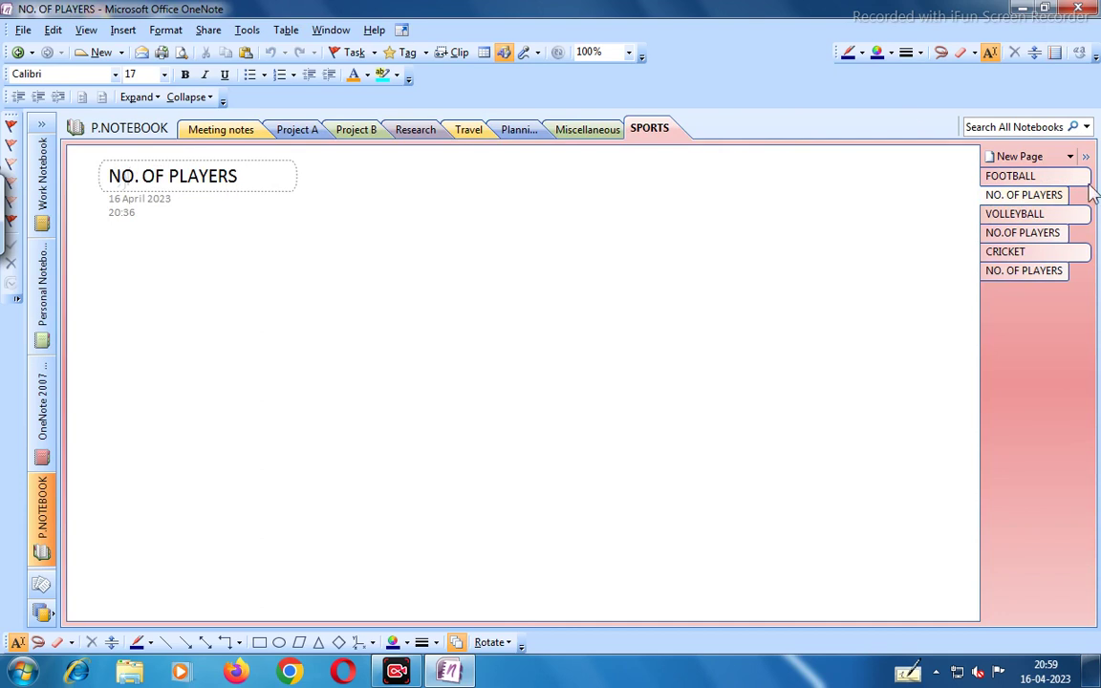
{"action": "left_click", "coordinate": [1016, 218]}
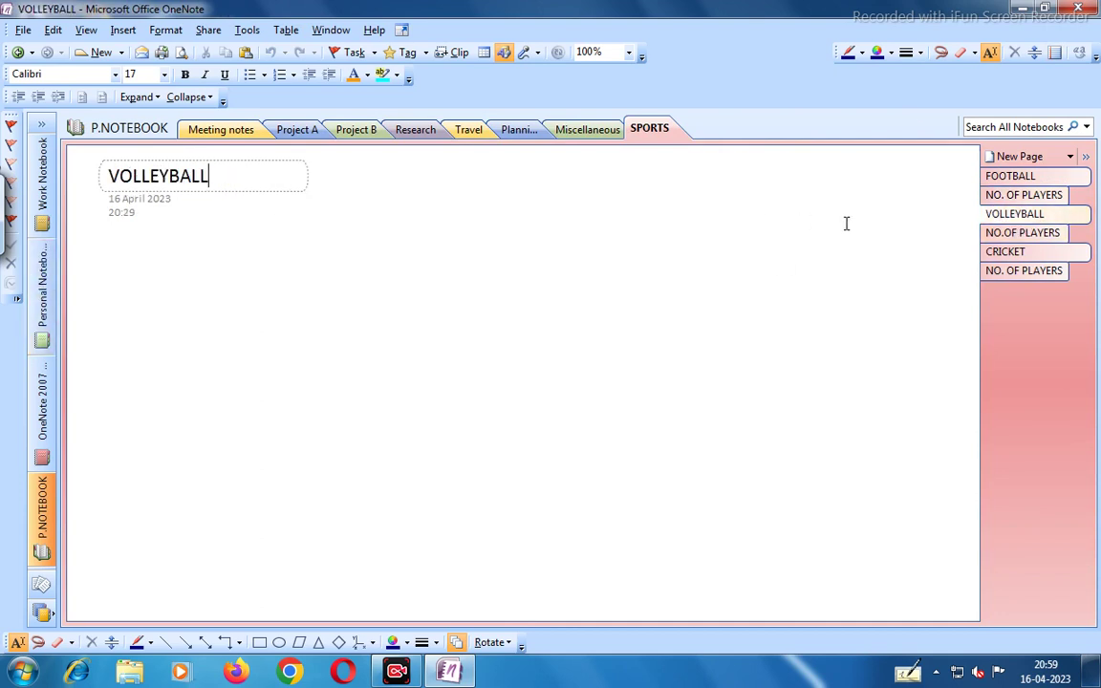
{"action": "left_click", "coordinate": [1005, 235]}
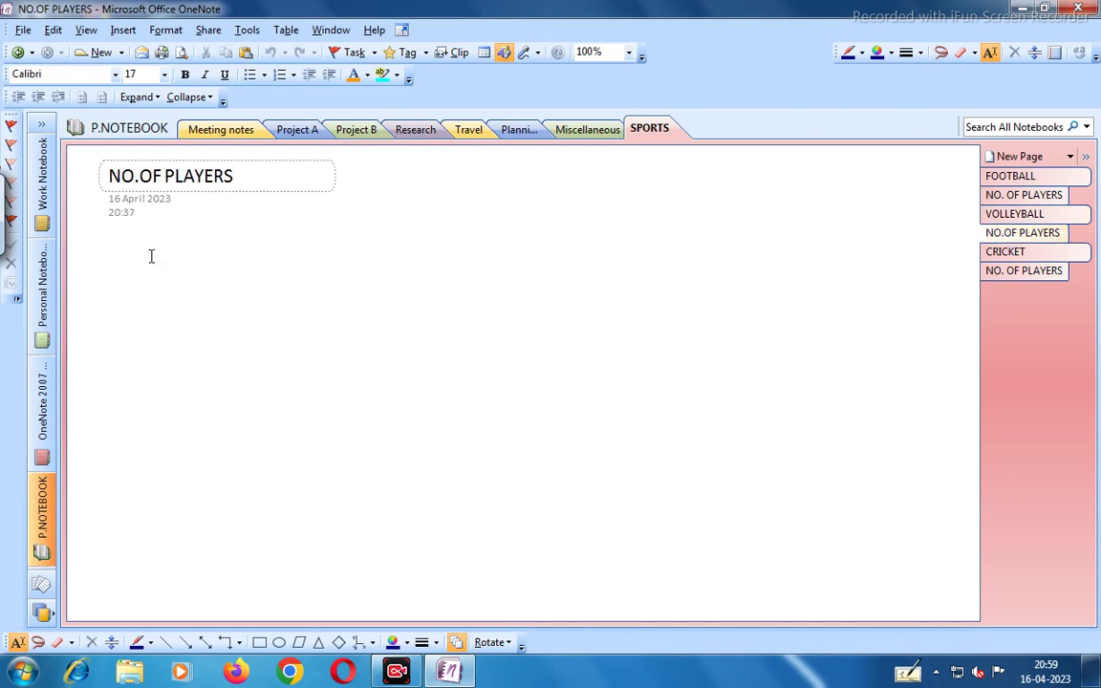
{"action": "left_click", "coordinate": [1013, 253]}
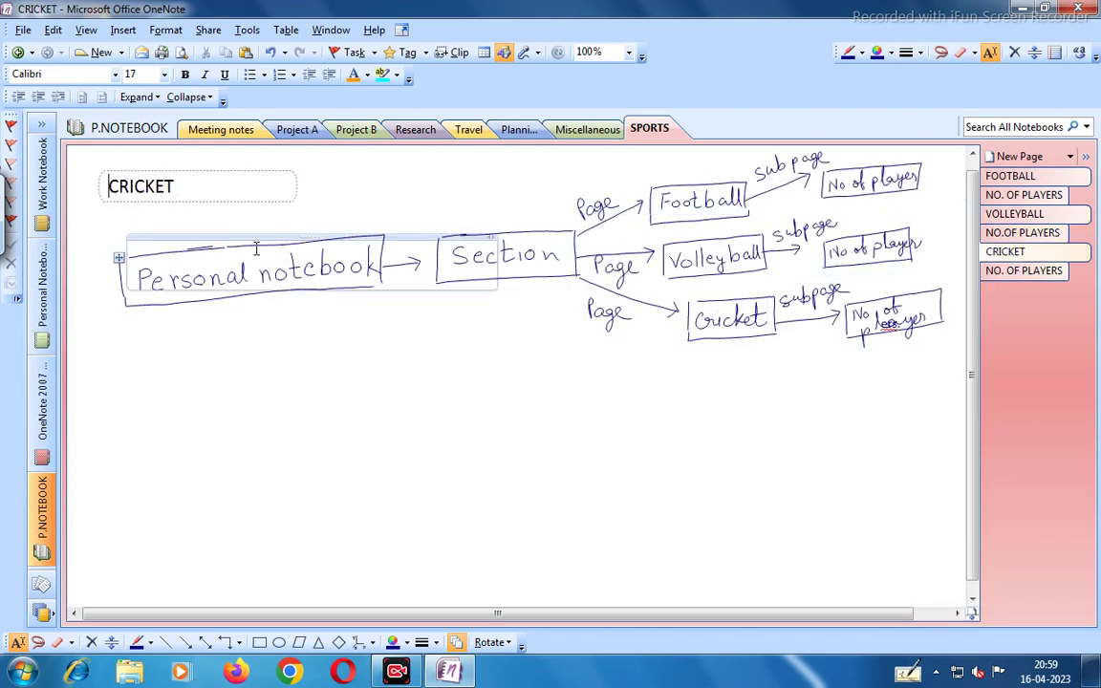
{"action": "left_click", "coordinate": [1018, 275]}
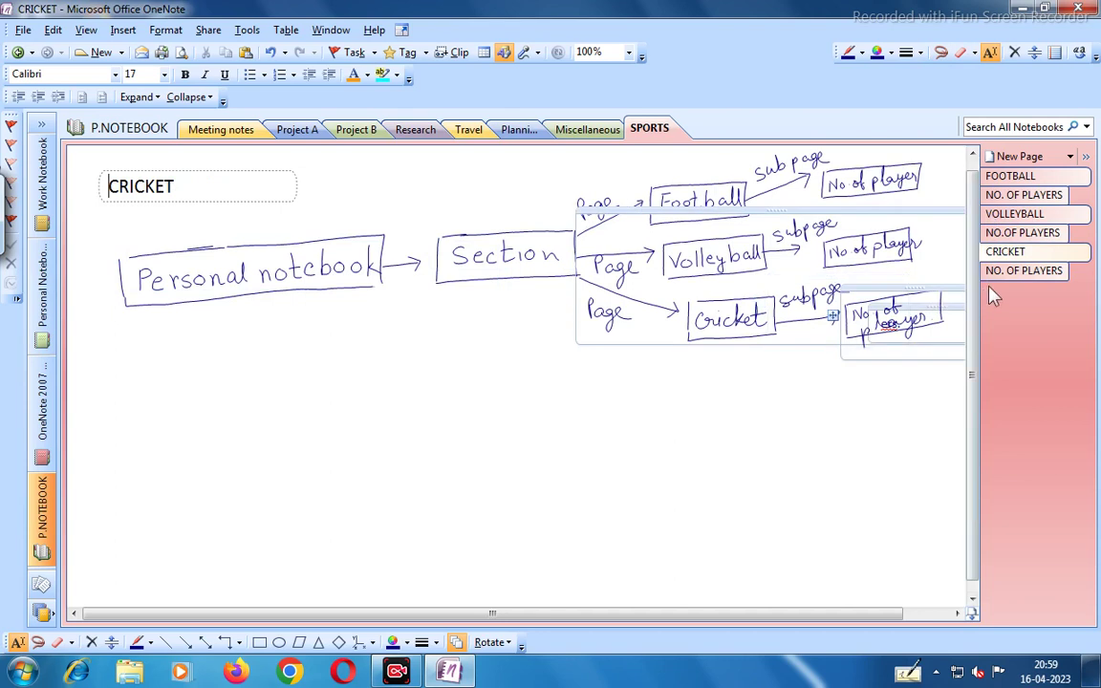
{"action": "left_click", "coordinate": [1013, 272]}
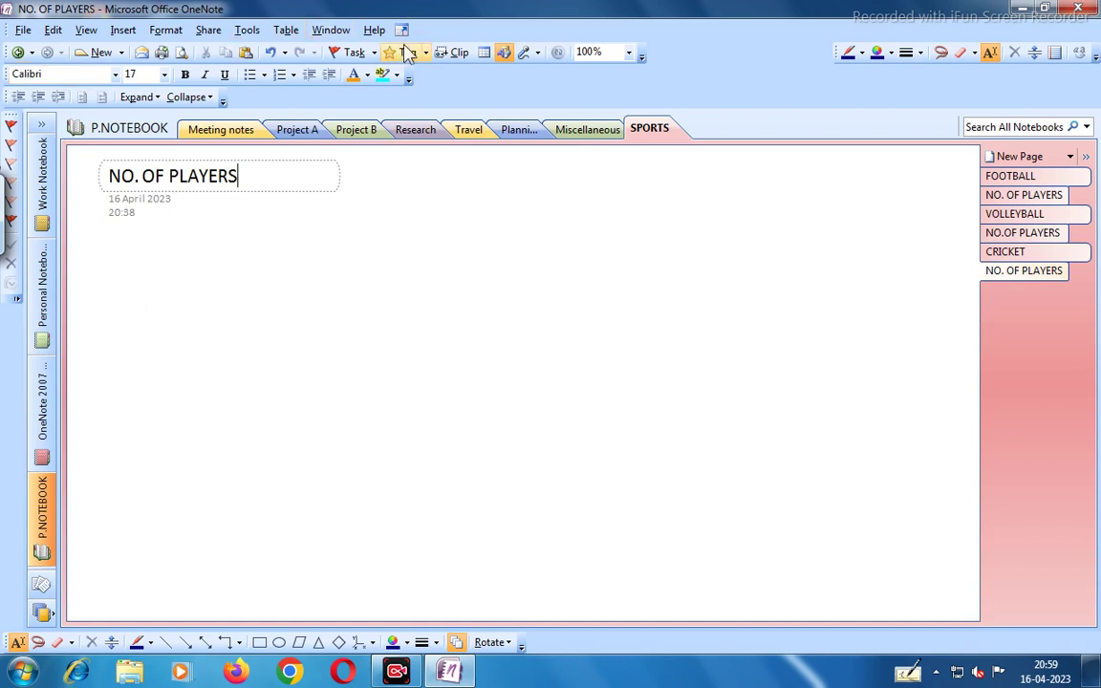
{"action": "left_click", "coordinate": [23, 30]}
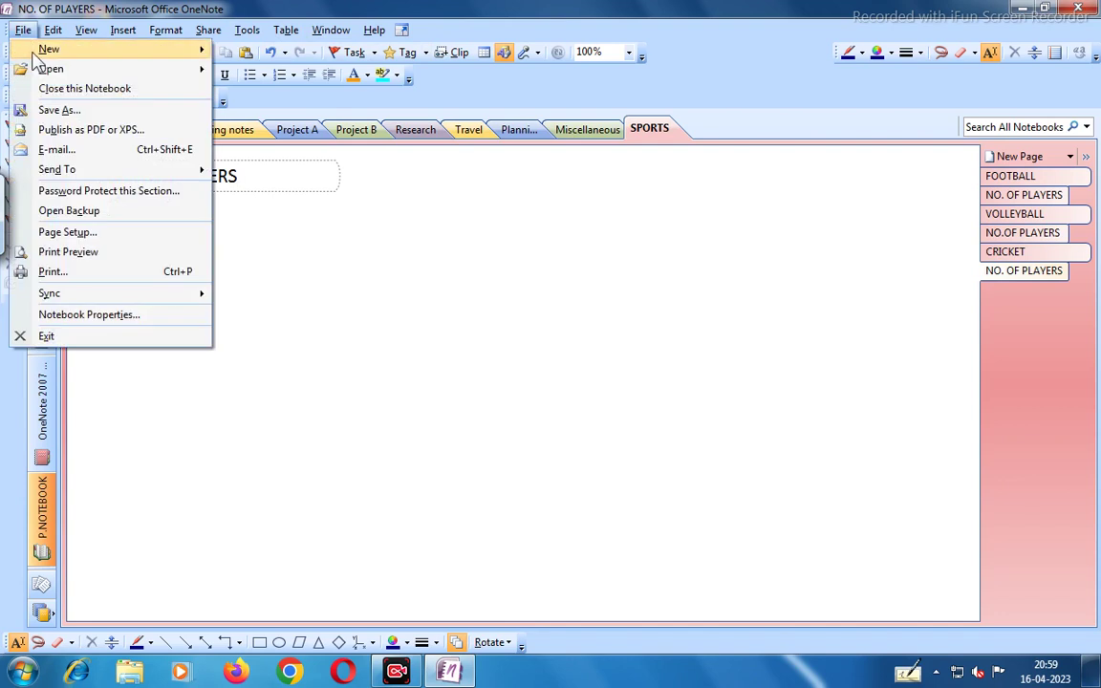
{"action": "mouse_move", "coordinate": [40, 54]}
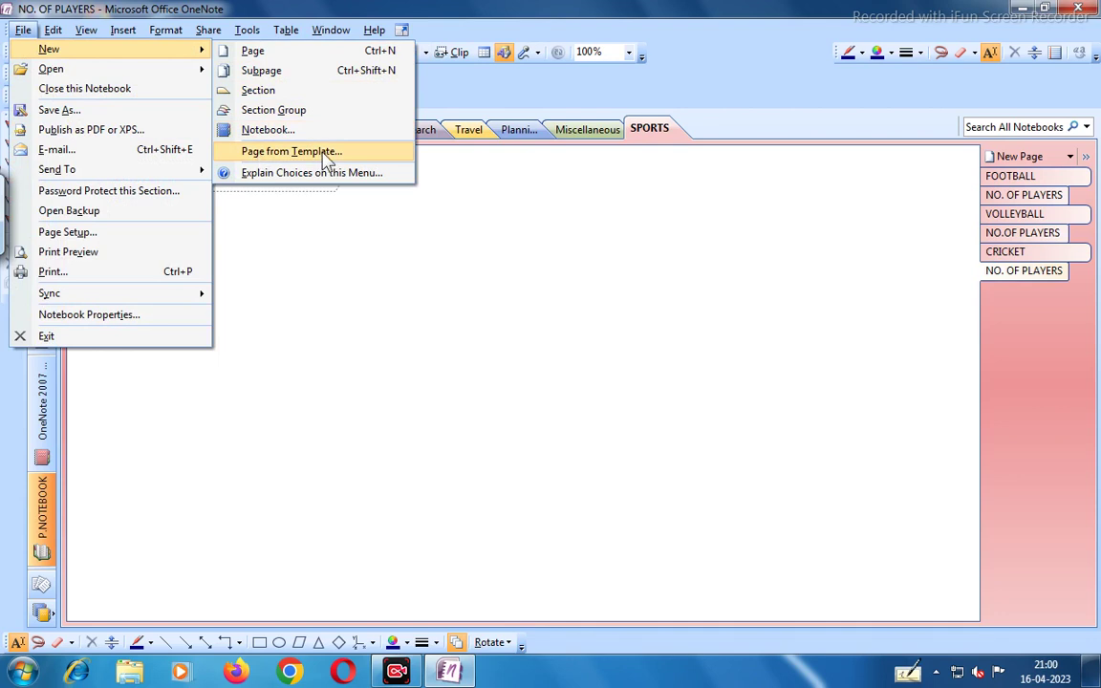
{"action": "mouse_move", "coordinate": [139, 77]}
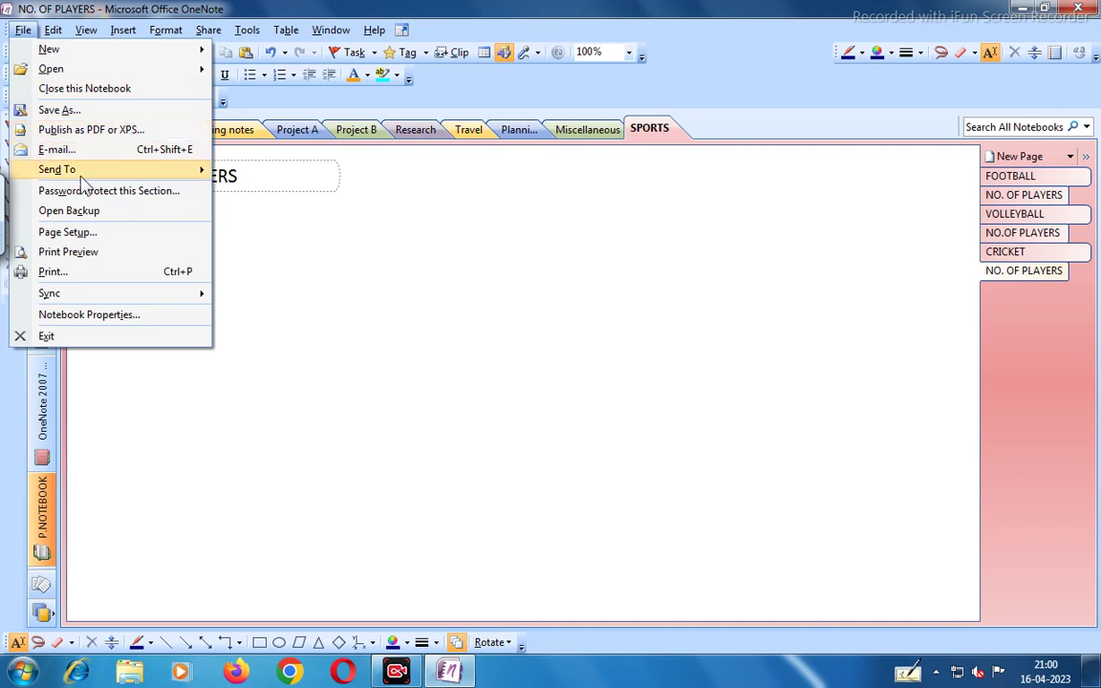
{"action": "mouse_move", "coordinate": [137, 176]}
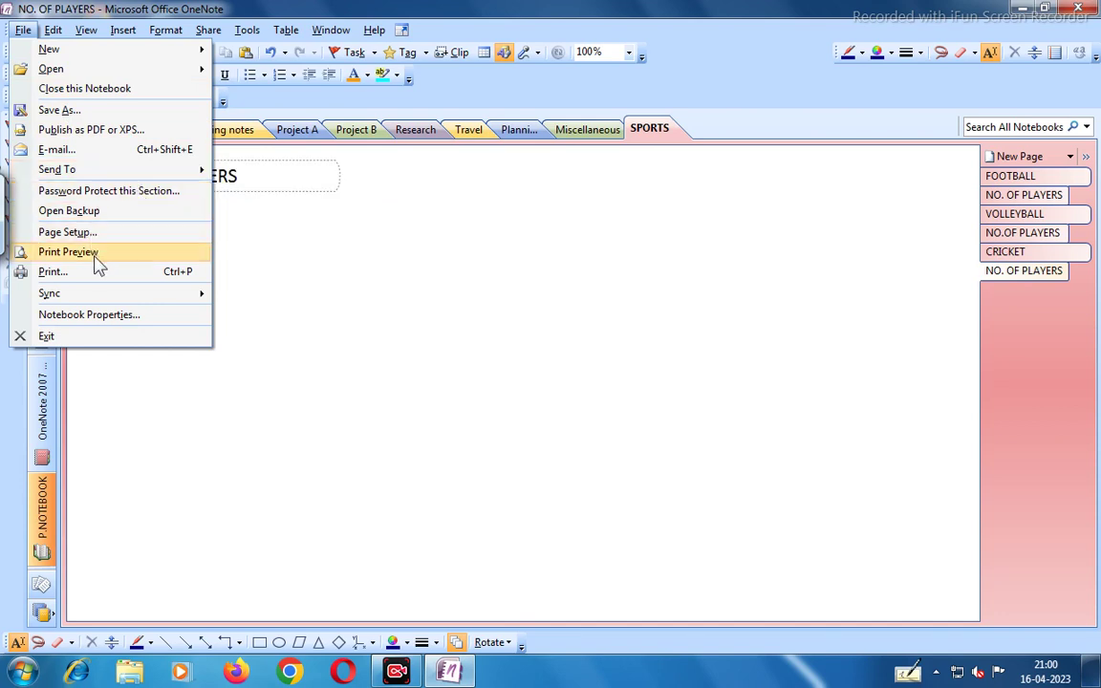
{"action": "mouse_move", "coordinate": [107, 300]}
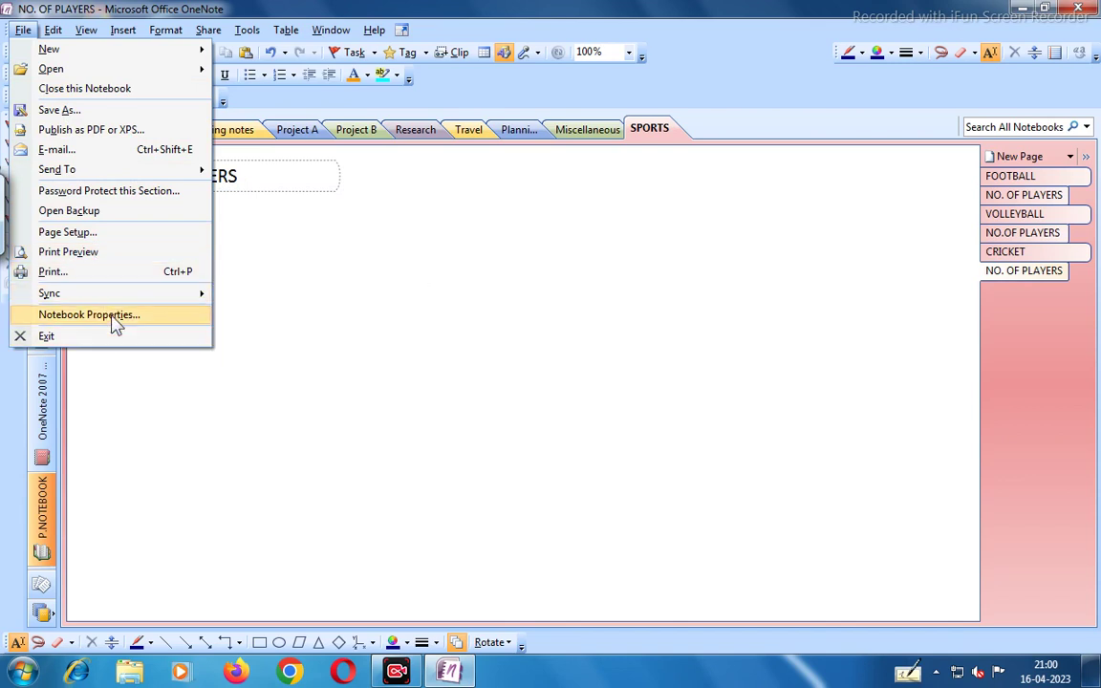
{"action": "left_click", "coordinate": [259, 314]}
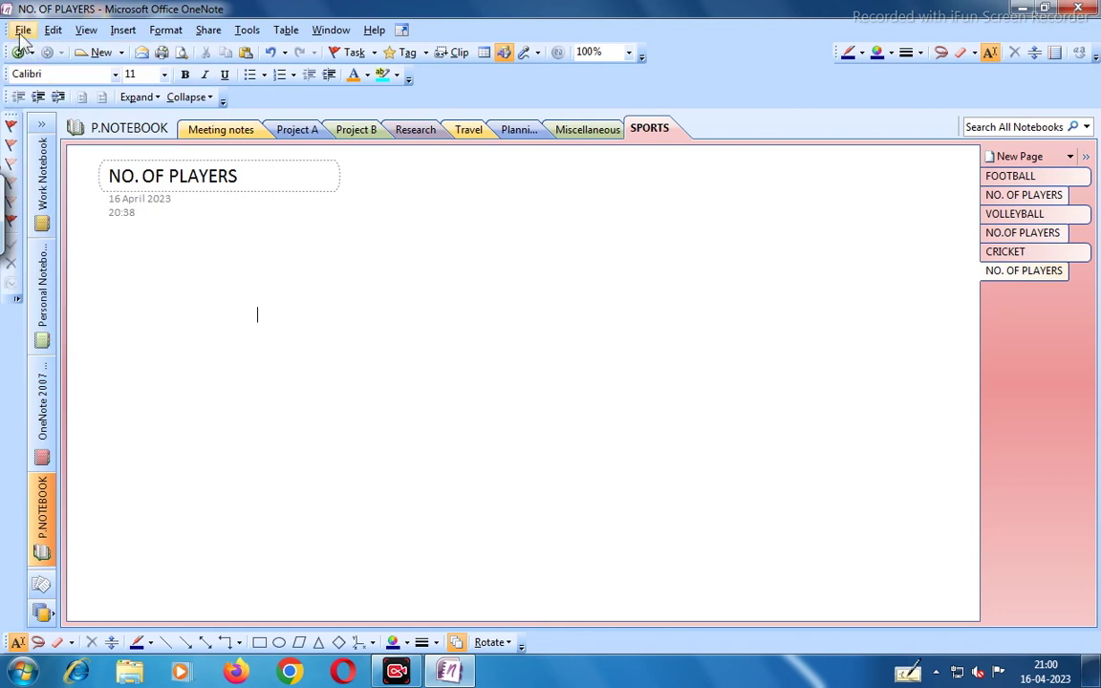
{"action": "left_click", "coordinate": [53, 32]}
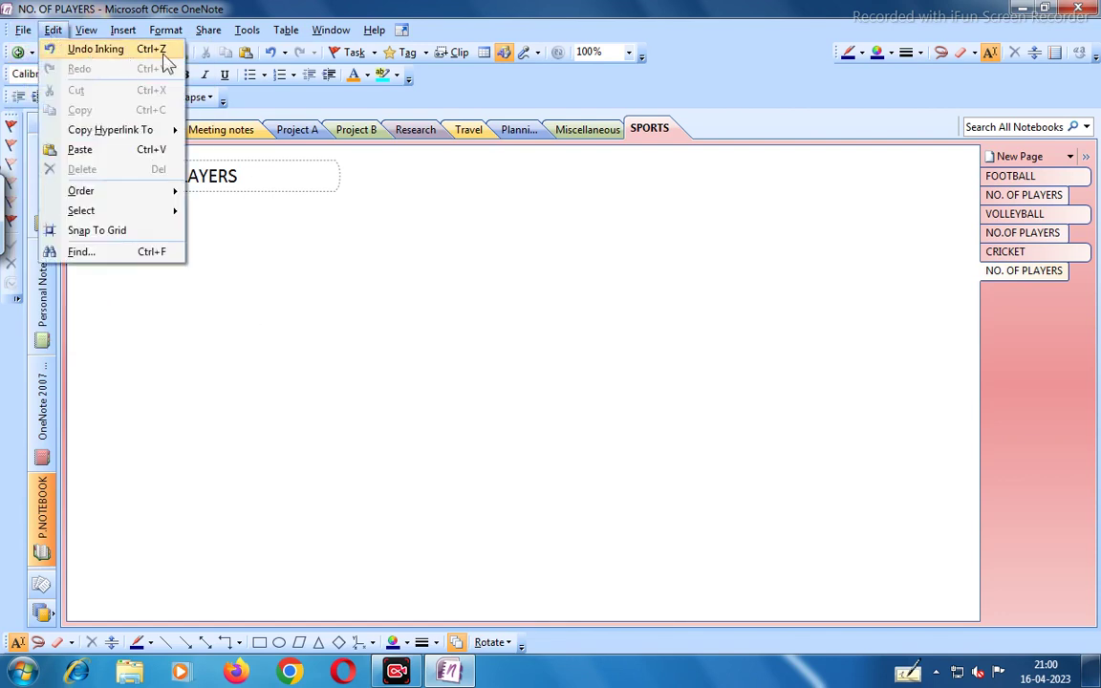
{"action": "mouse_move", "coordinate": [142, 133]}
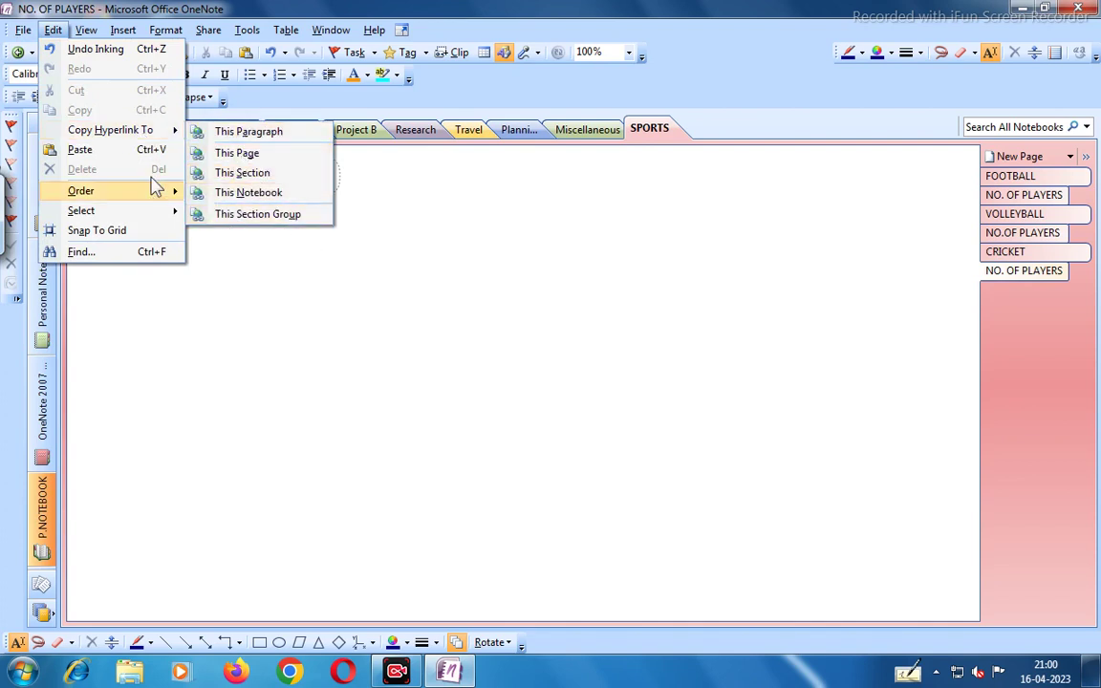
{"action": "mouse_move", "coordinate": [156, 196]}
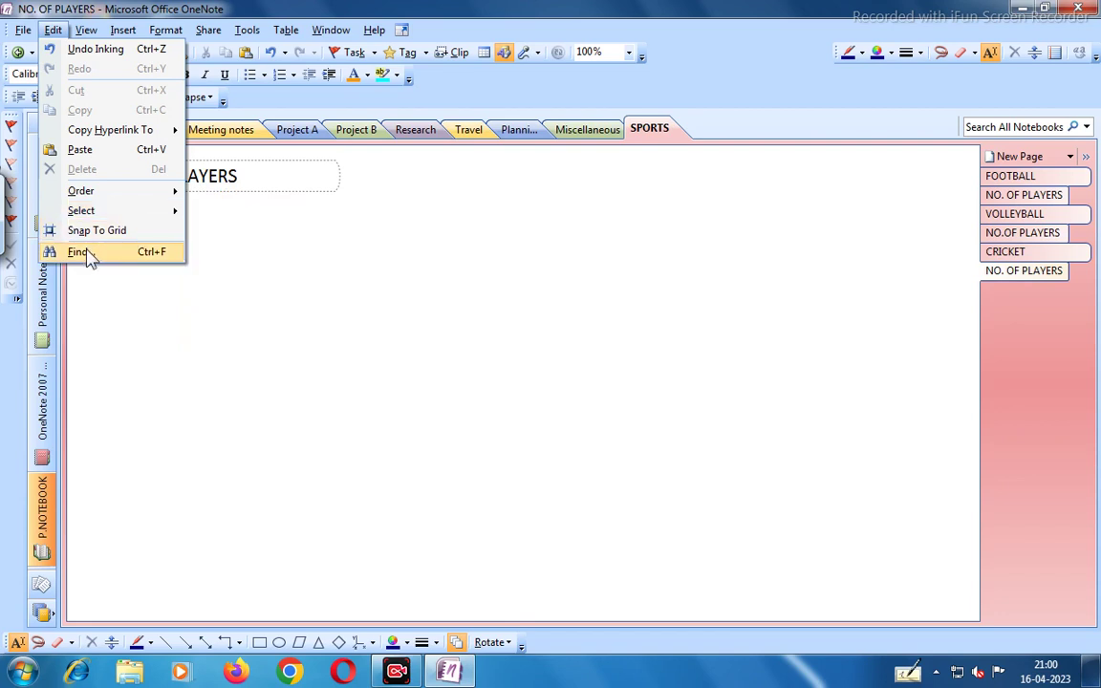
{"action": "left_click", "coordinate": [221, 280]}
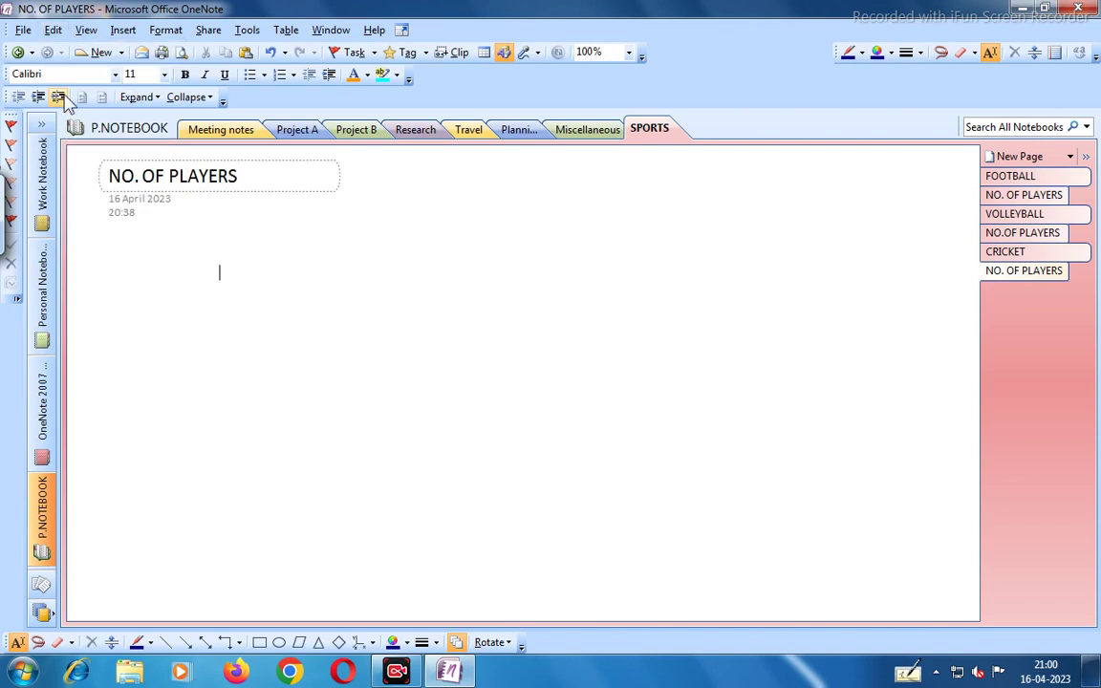
Show the NO. OF PLAYERS subpage in Full Page View and return to the normal view.
{"action": "left_click", "coordinate": [86, 31]}
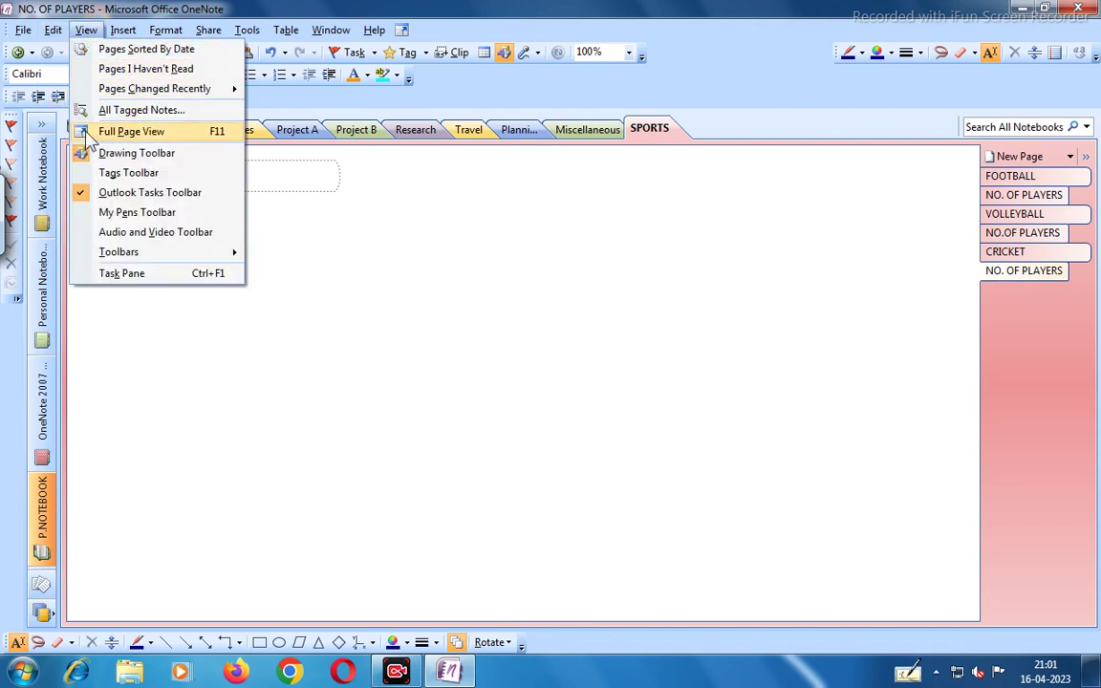
{"action": "left_click", "coordinate": [131, 131]}
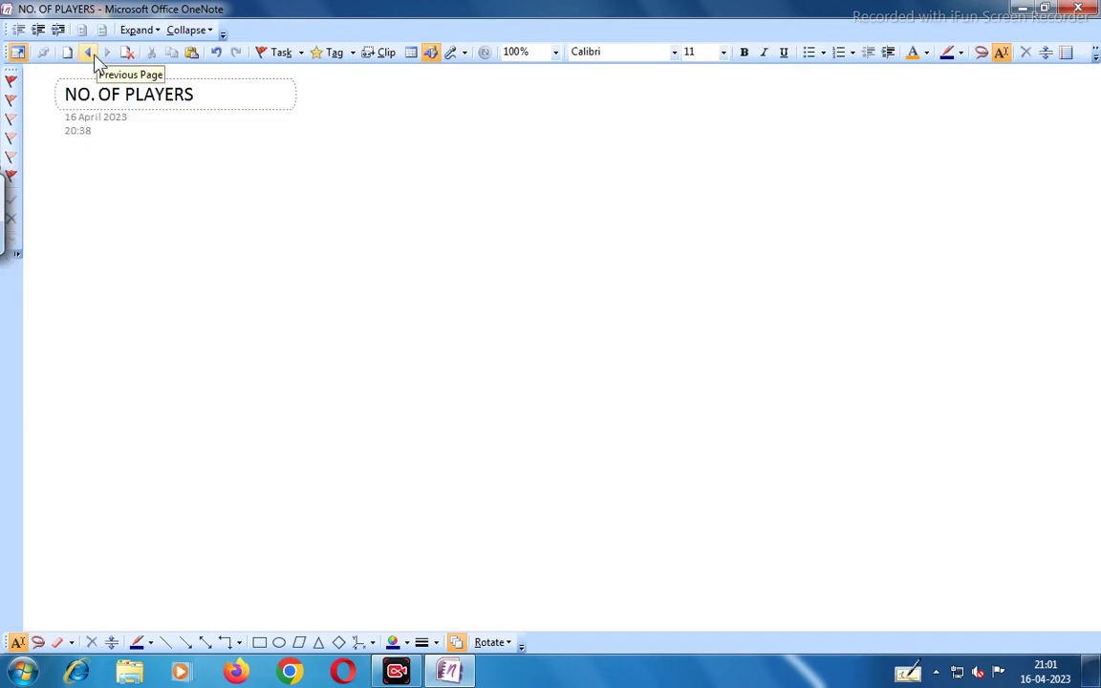
{"action": "left_click", "coordinate": [19, 53]}
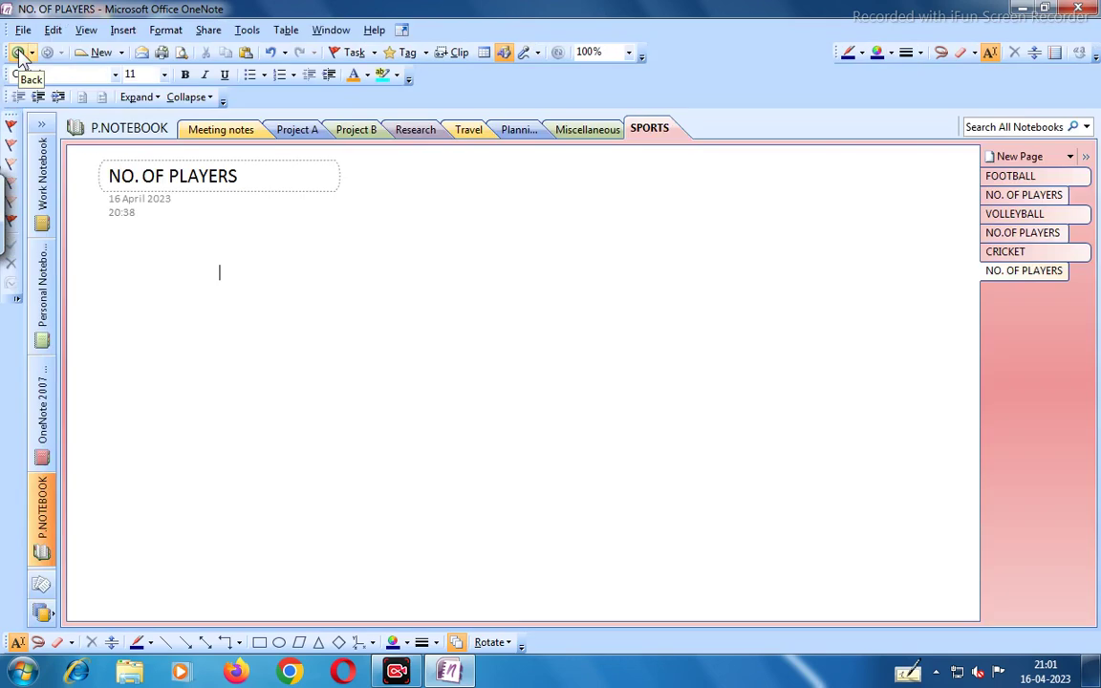
Look over the viewing, inserting and formatting commands, including the list of available toolbars.
{"action": "left_click", "coordinate": [86, 31]}
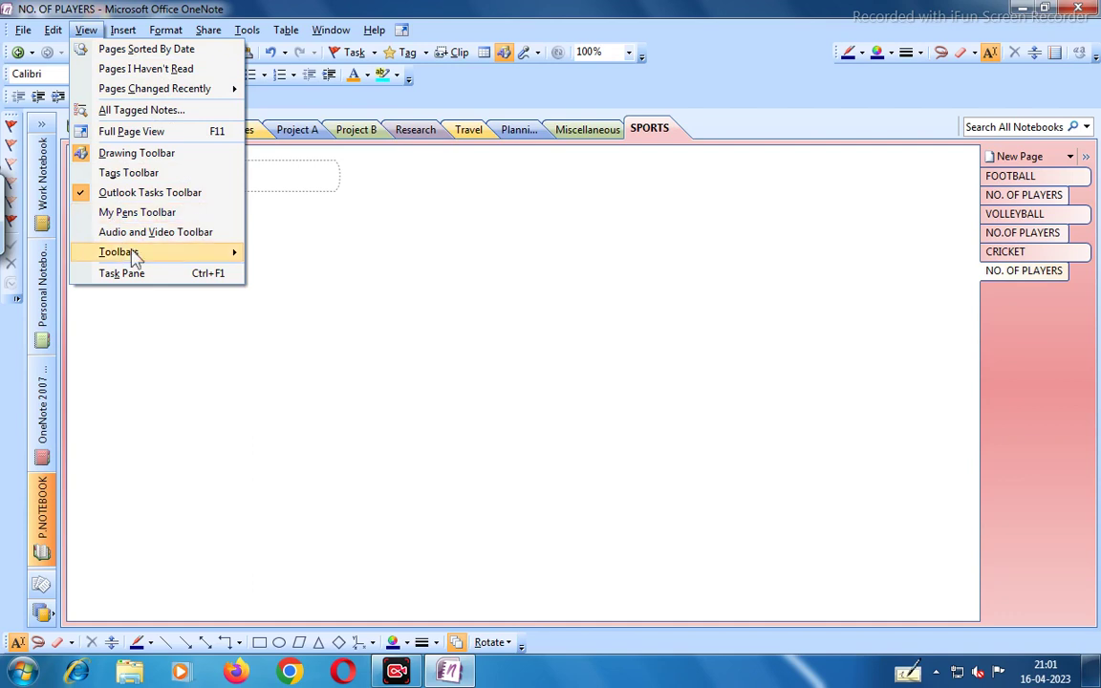
{"action": "mouse_move", "coordinate": [236, 255]}
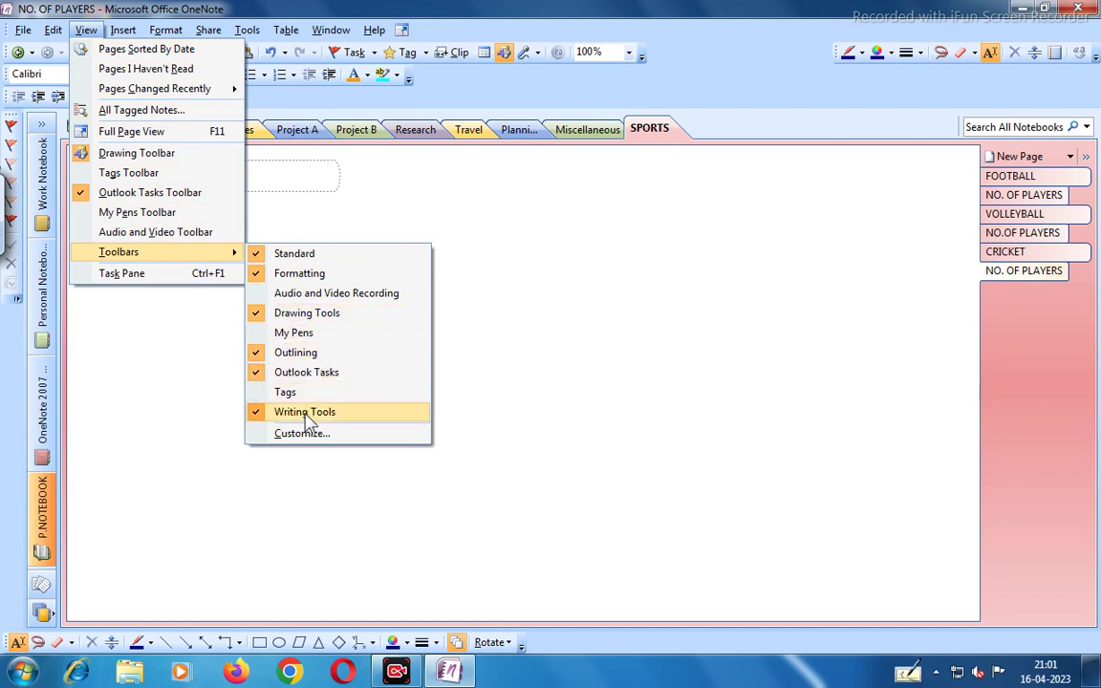
{"action": "left_click", "coordinate": [160, 319]}
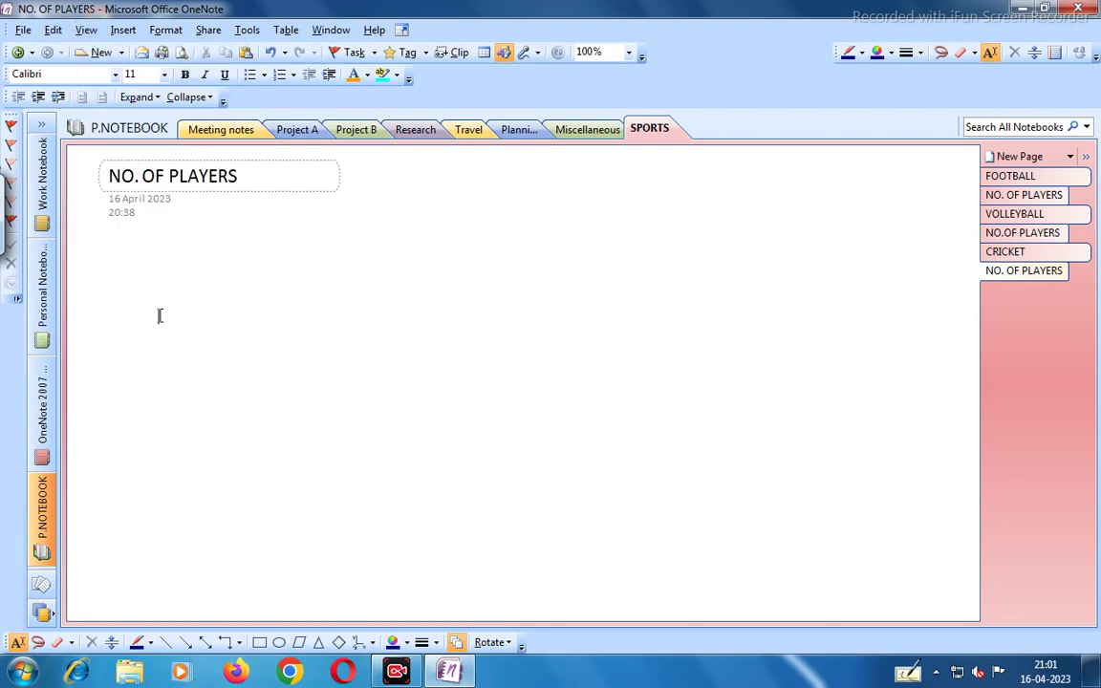
{"action": "left_click", "coordinate": [121, 30]}
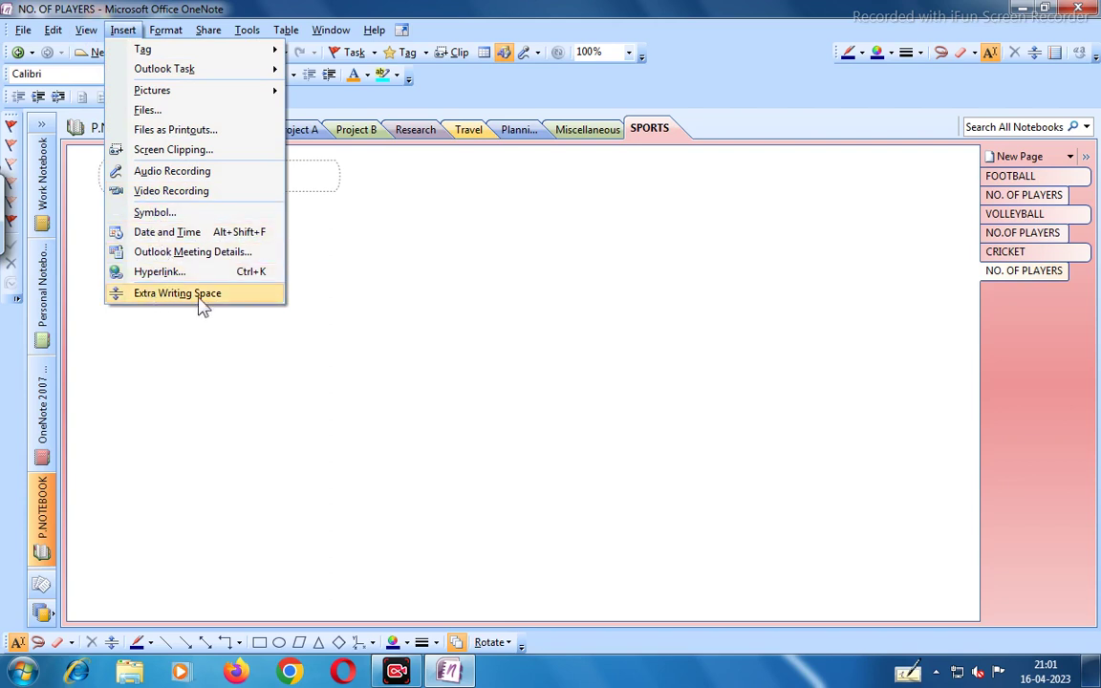
{"action": "left_click", "coordinate": [191, 333]}
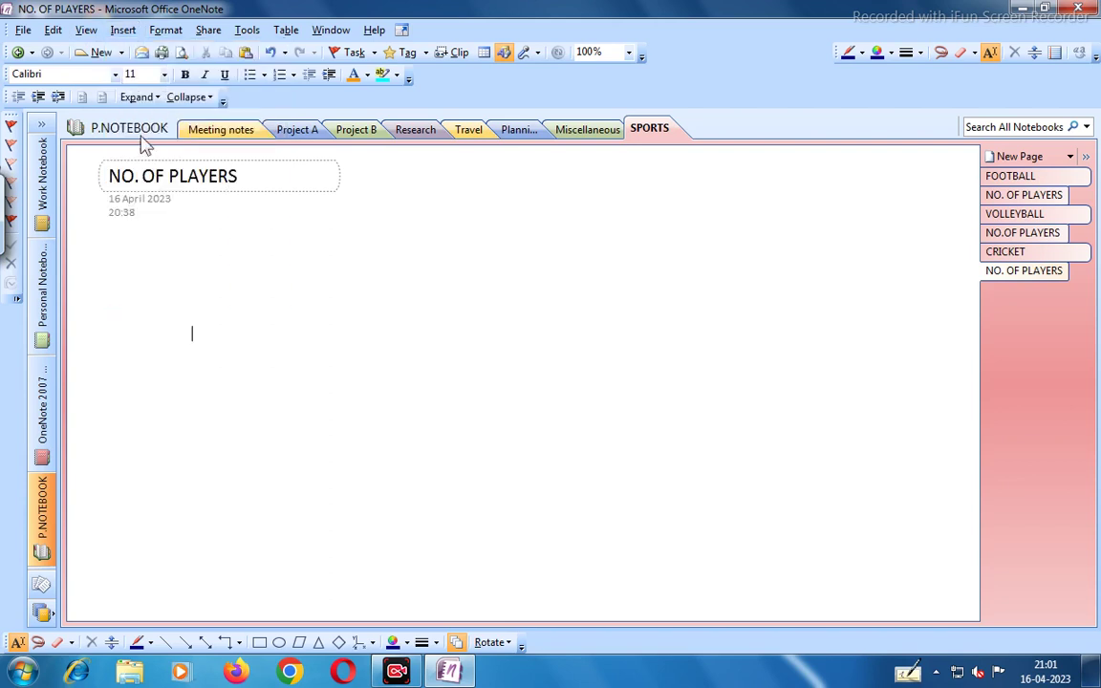
{"action": "left_click", "coordinate": [165, 30]}
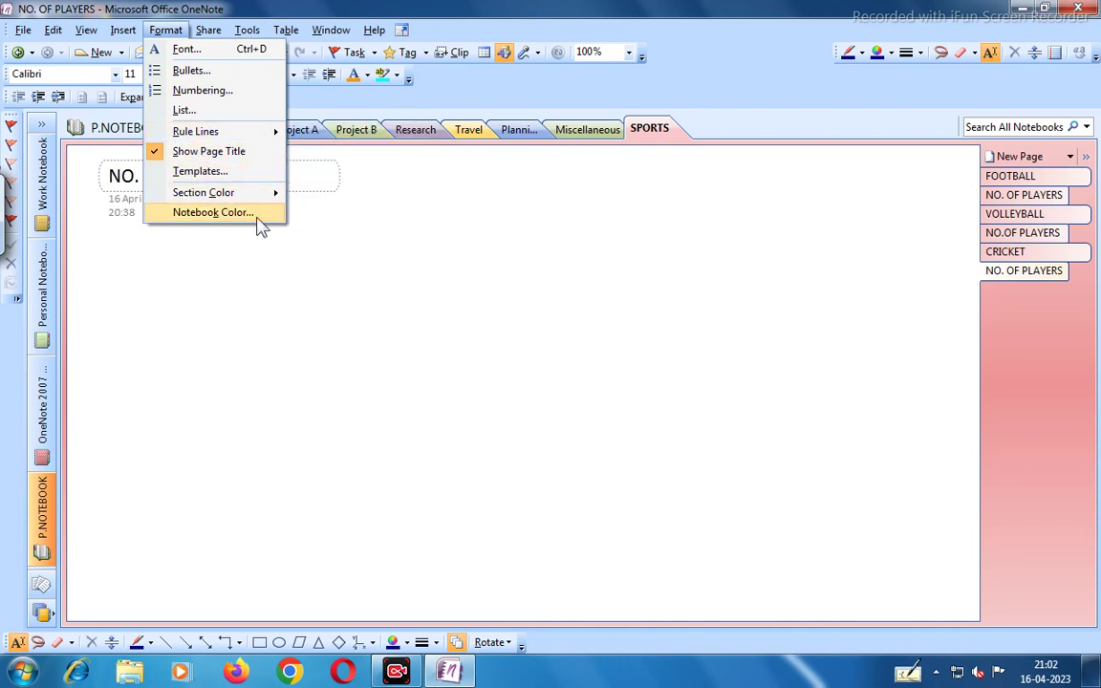
{"action": "left_click", "coordinate": [324, 229]}
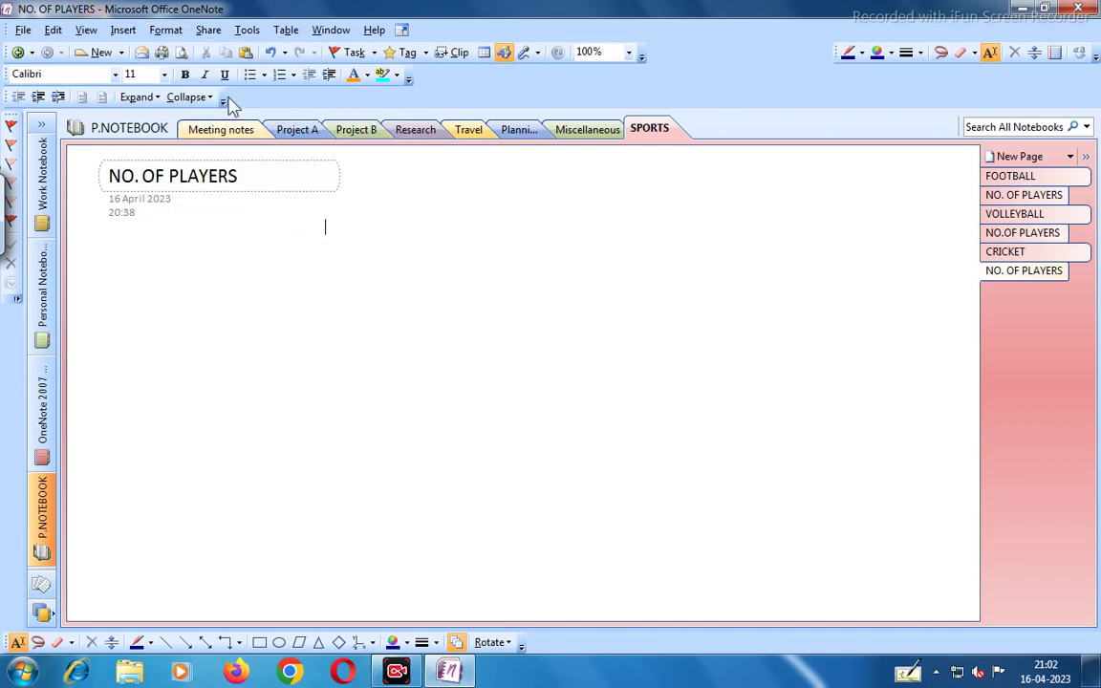
Look over the sharing, tools, table and window commands, including the Writing Tools and Treat Selected Ink As options.
{"action": "left_click", "coordinate": [209, 32]}
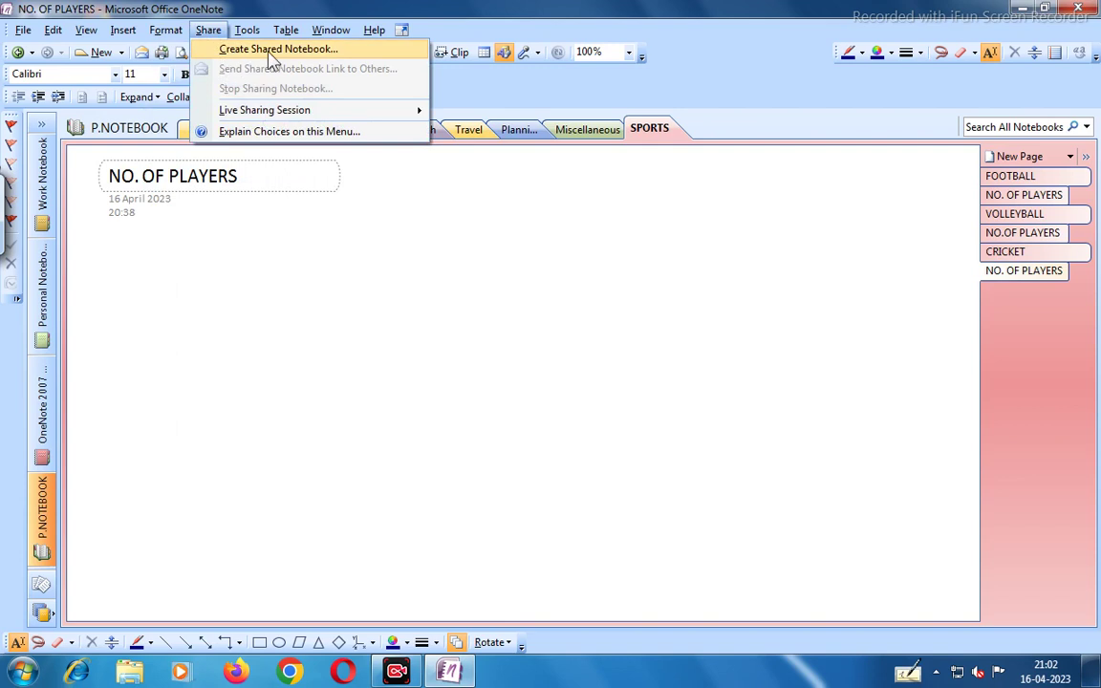
{"action": "mouse_move", "coordinate": [278, 112]}
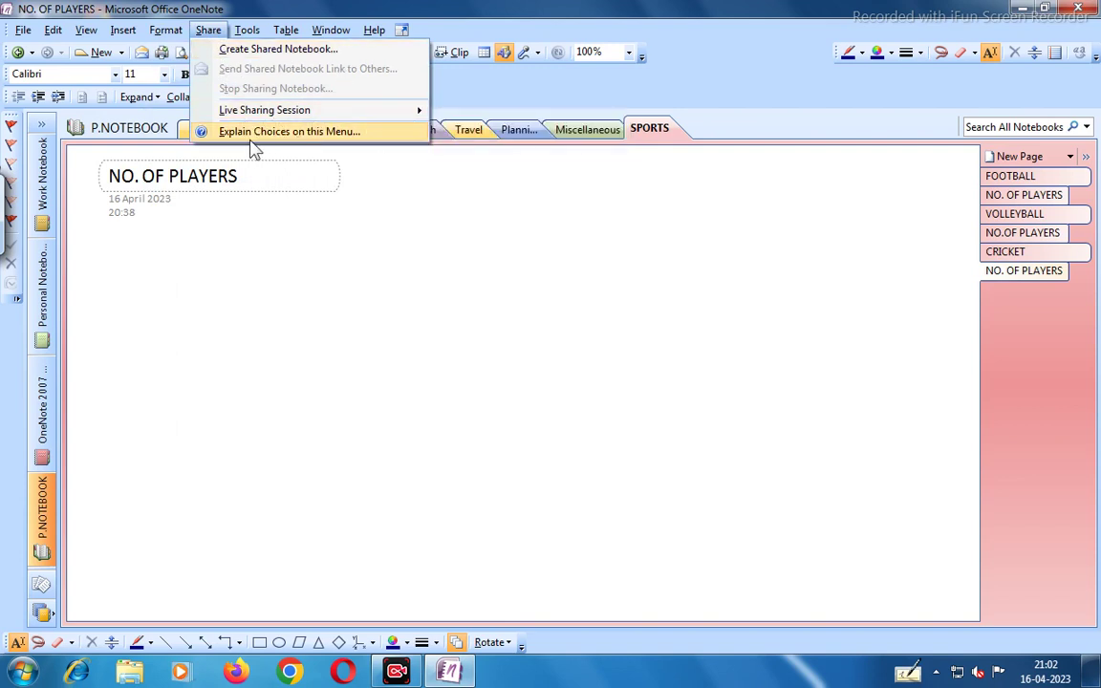
{"action": "left_click", "coordinate": [364, 232]}
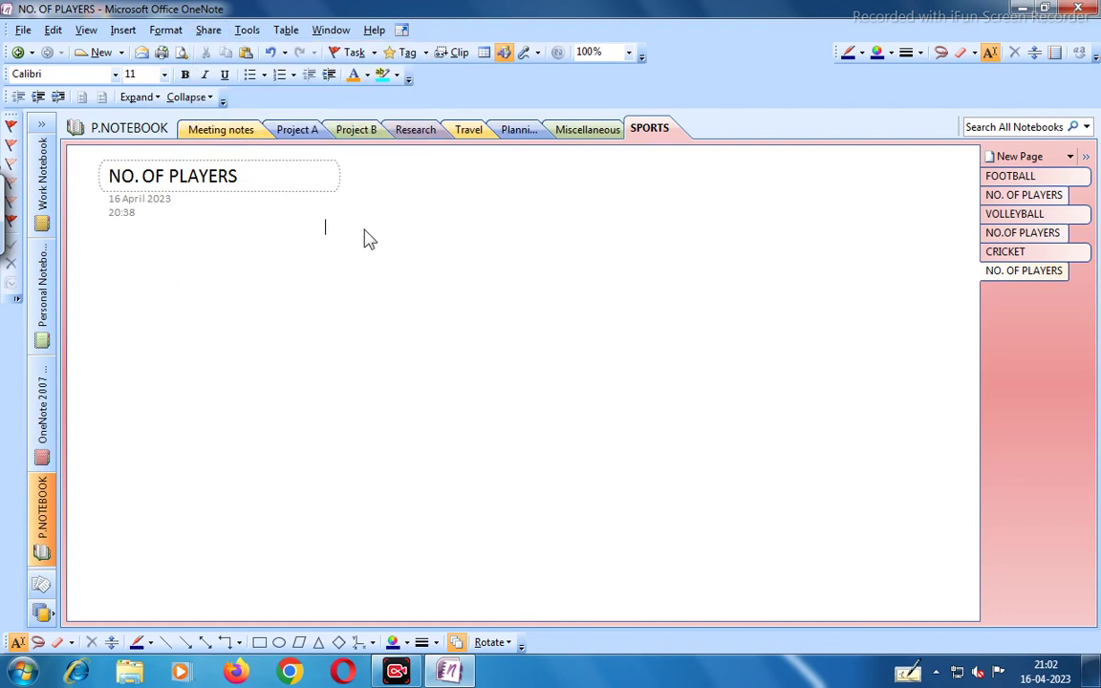
{"action": "left_click", "coordinate": [247, 29]}
{"action": "mouse_move", "coordinate": [292, 60]}
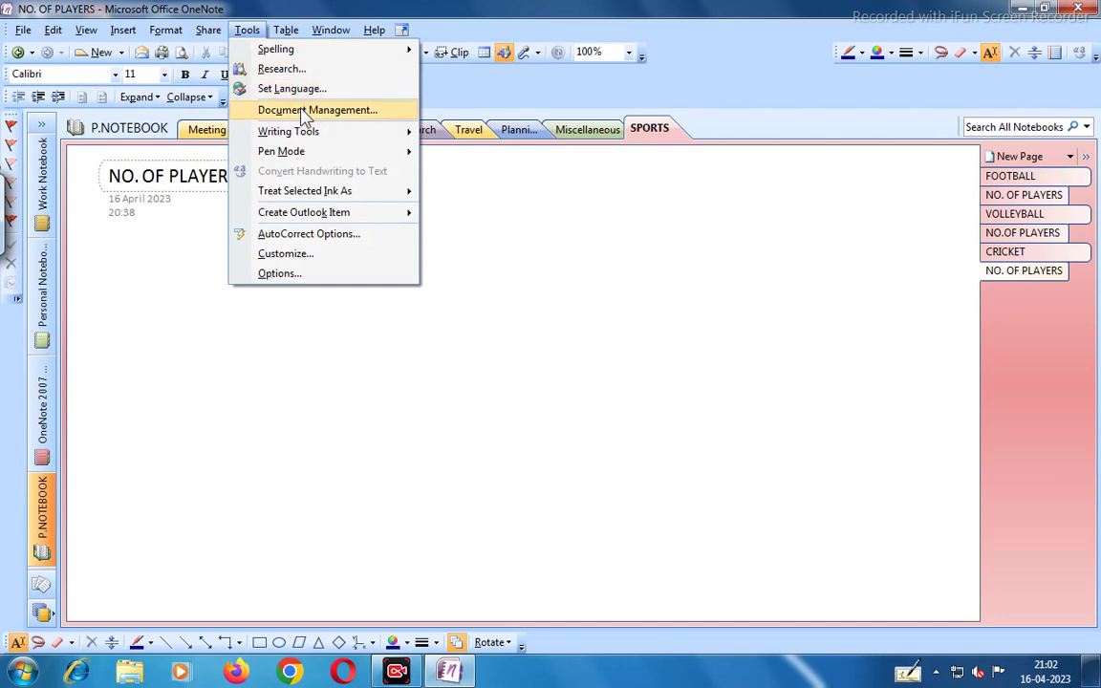
{"action": "mouse_move", "coordinate": [332, 140]}
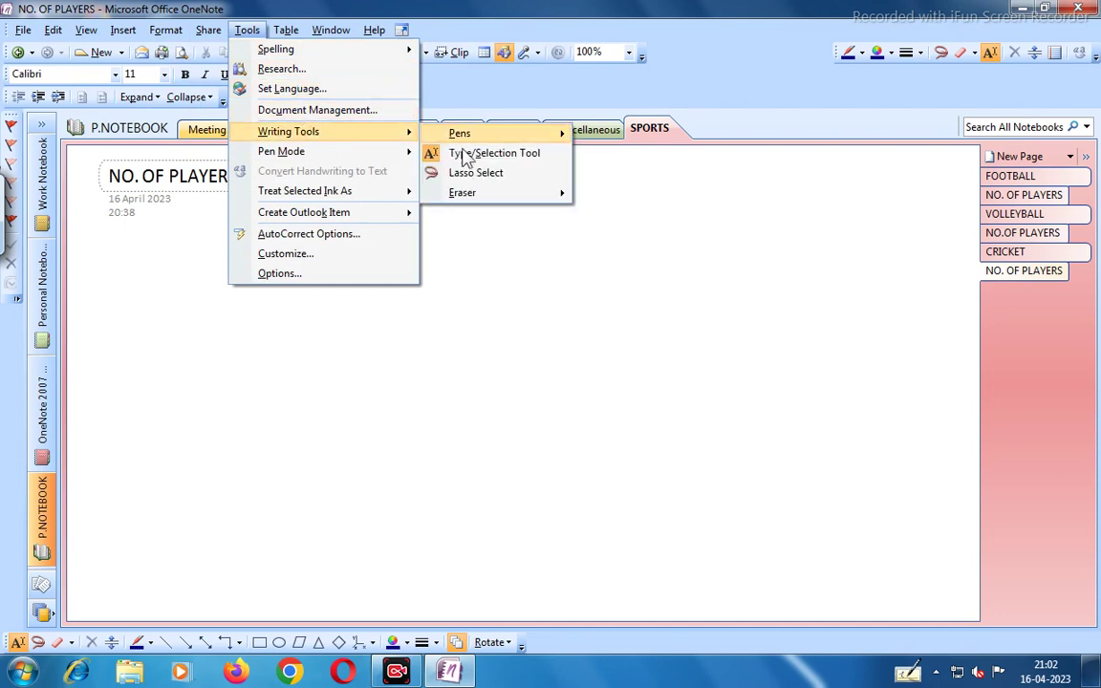
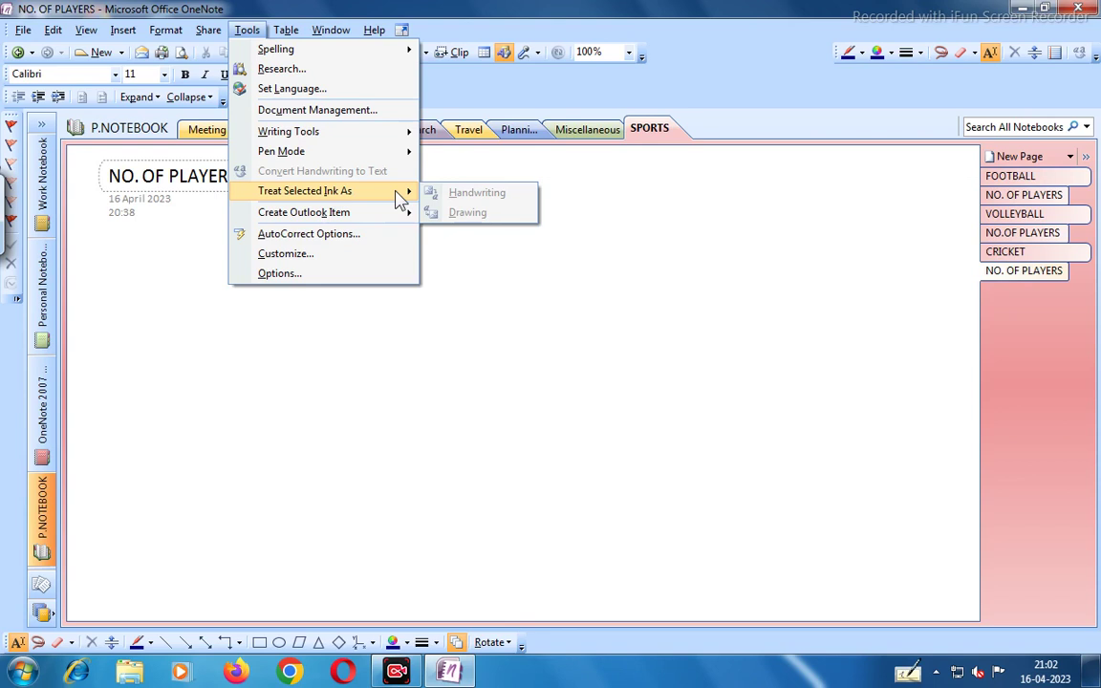
{"action": "mouse_move", "coordinate": [382, 220]}
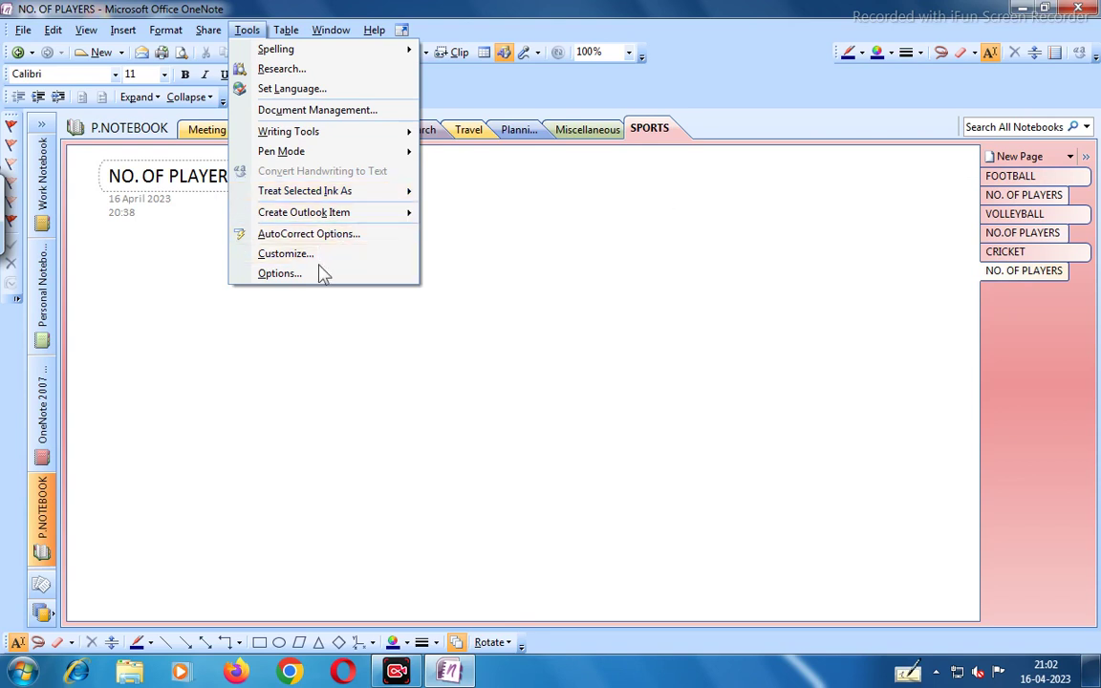
{"action": "left_click", "coordinate": [285, 32]}
{"action": "left_click", "coordinate": [285, 32]}
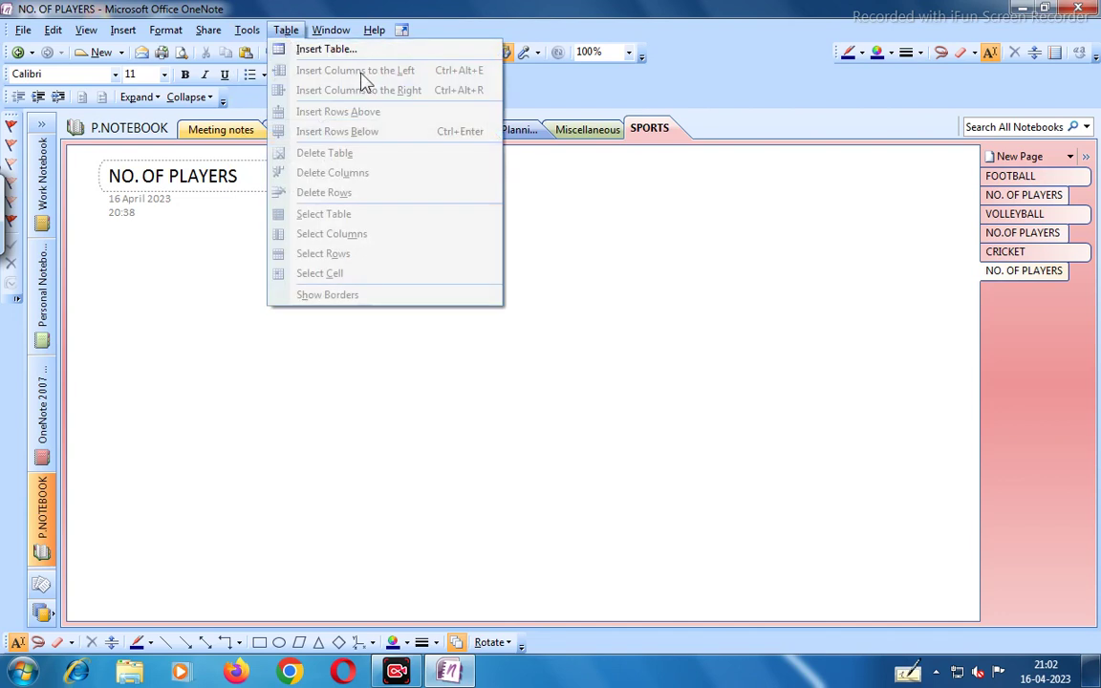
{"action": "left_click", "coordinate": [332, 32]}
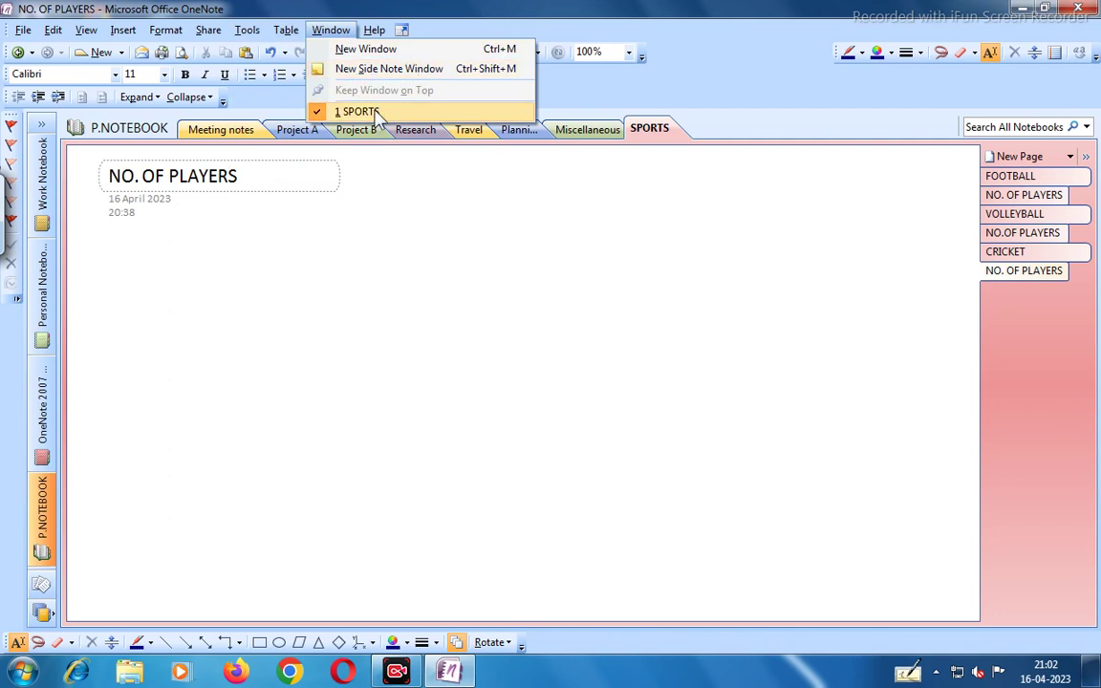
Switch the NO. OF PLAYERS page to Full Page View and back to the normal layout.
{"action": "left_click", "coordinate": [402, 31]}
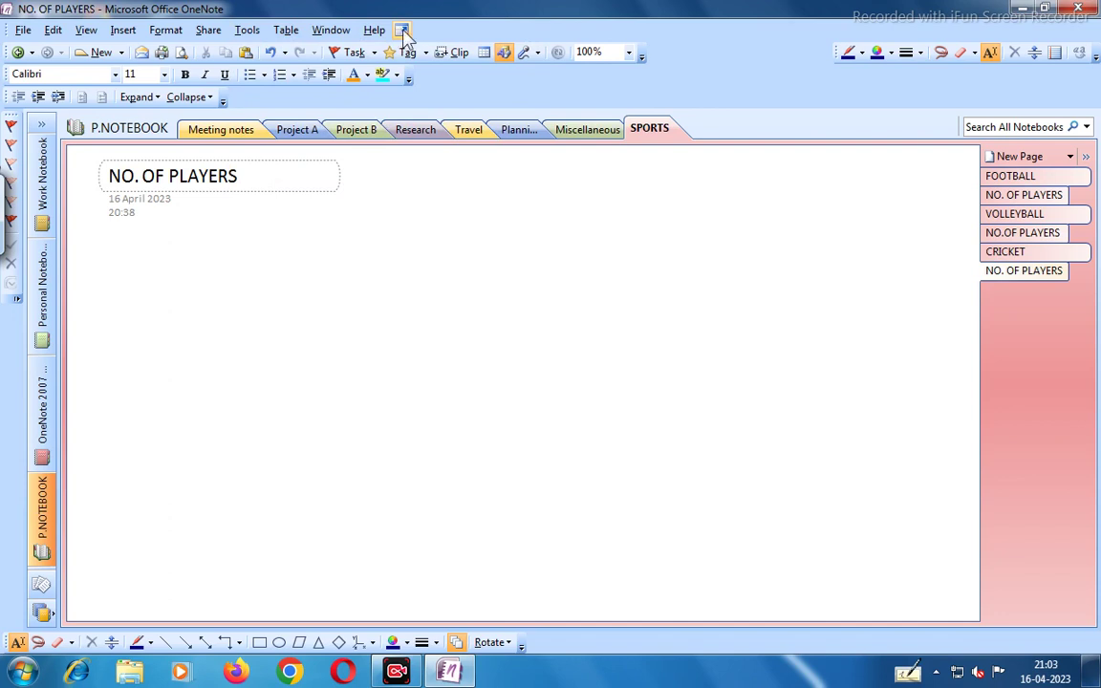
{"action": "left_click", "coordinate": [402, 31]}
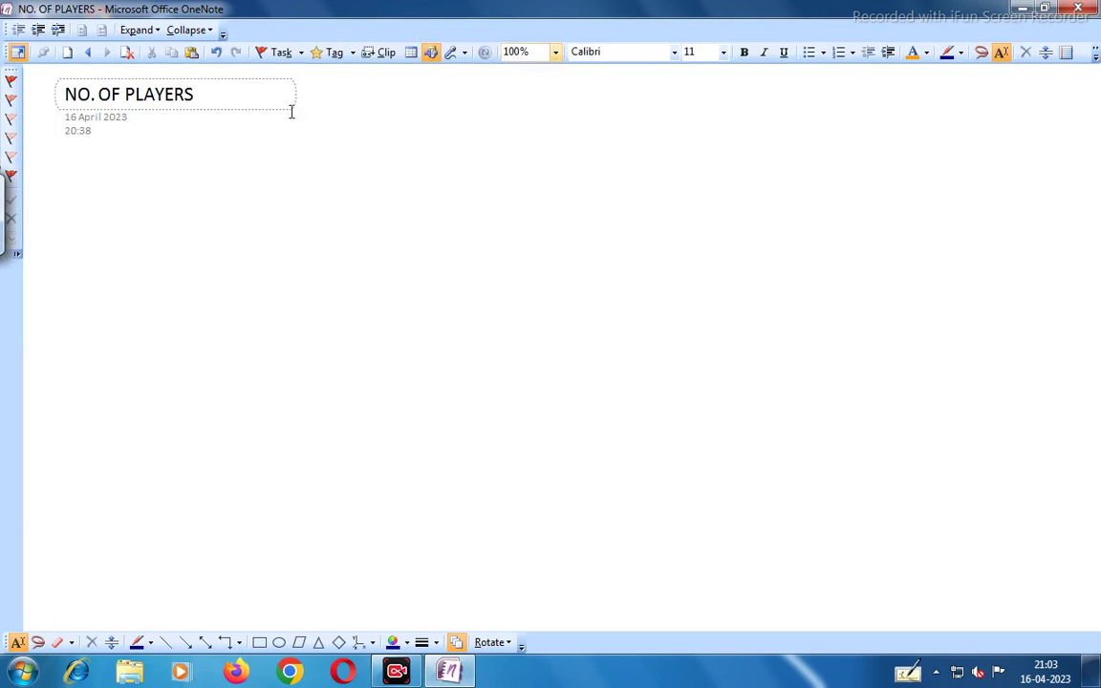
{"action": "left_click", "coordinate": [18, 52]}
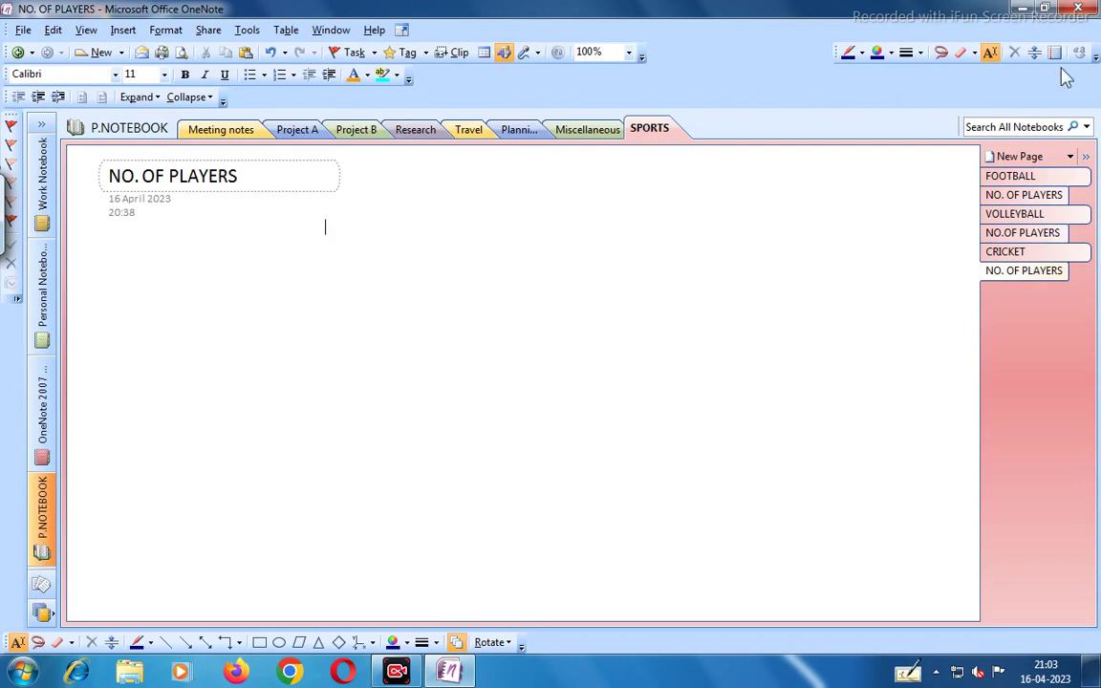
Handwrite "Blue colour" and "Black colour" on two lines below the page title with the Blue (thin) felt tip pen.
{"action": "left_click", "coordinate": [862, 53]}
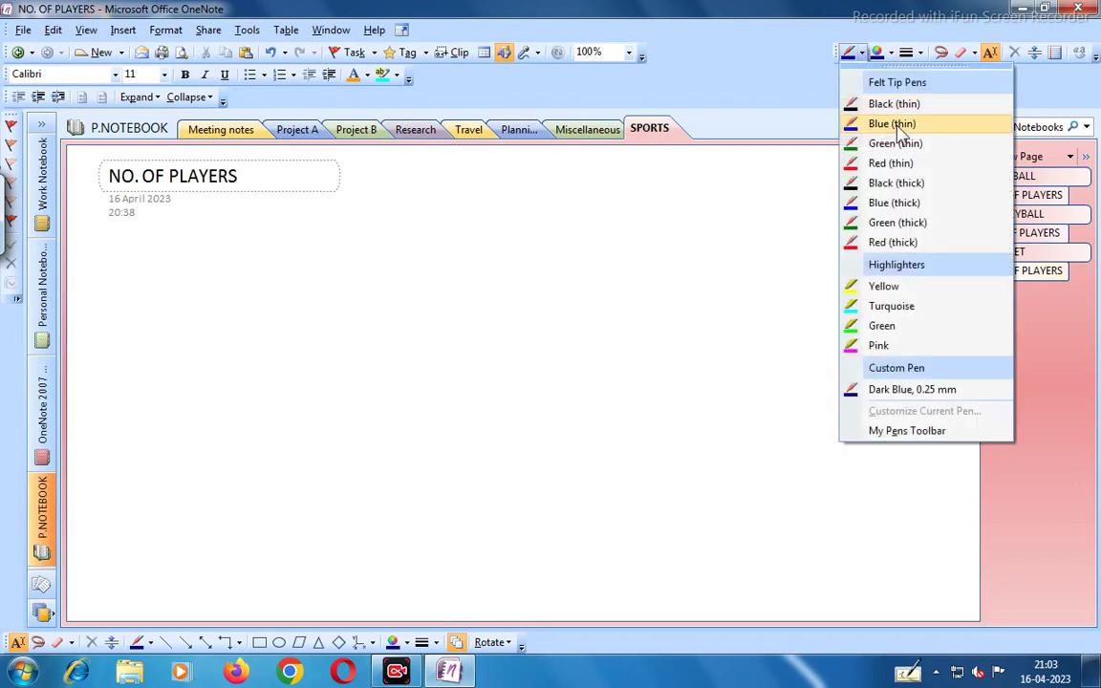
{"action": "left_click", "coordinate": [889, 125]}
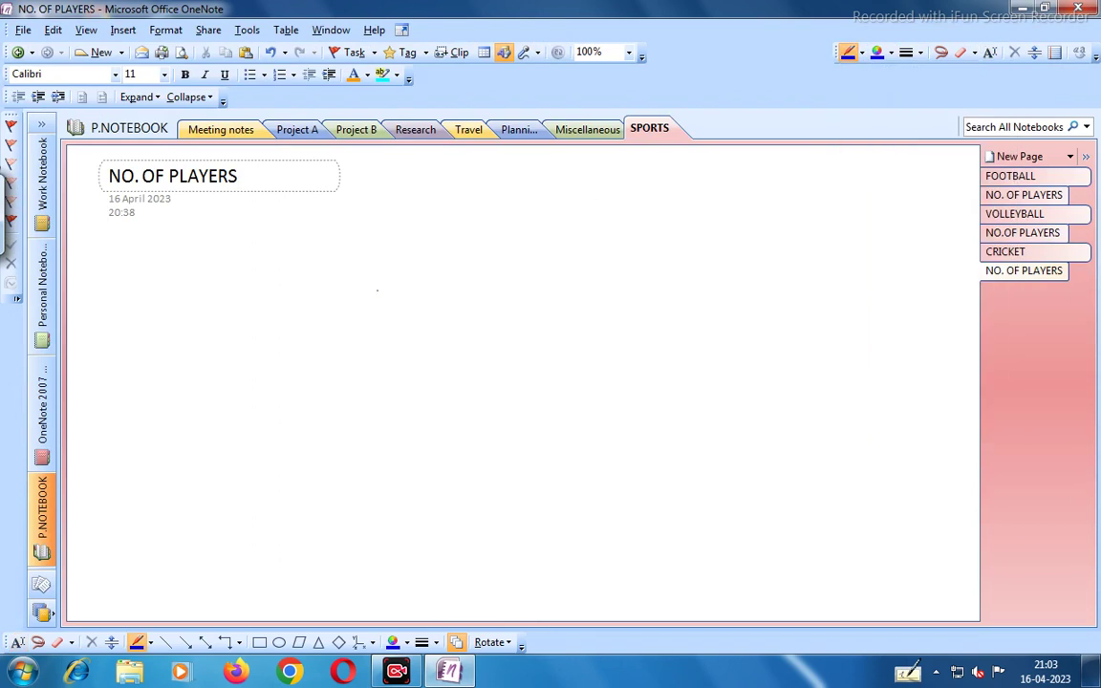
{"action": "left_click", "coordinate": [332, 247]}
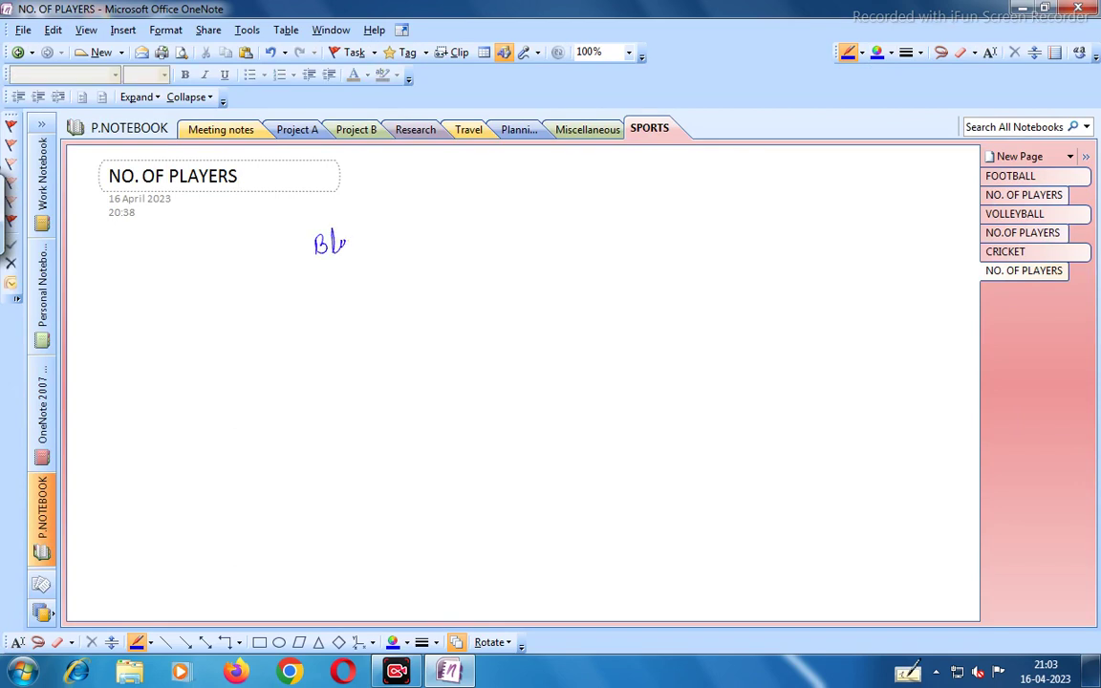
{"action": "left_click_drag", "start_coordinate": [395, 238], "coordinate": [409, 216]}
{"action": "mouse_move", "coordinate": [333, 290]}
{"action": "left_mouse_down"}
{"action": "mouse_move", "coordinate": [334, 280]}
{"action": "mouse_move", "coordinate": [359, 285]}
{"action": "left_mouse_up"}
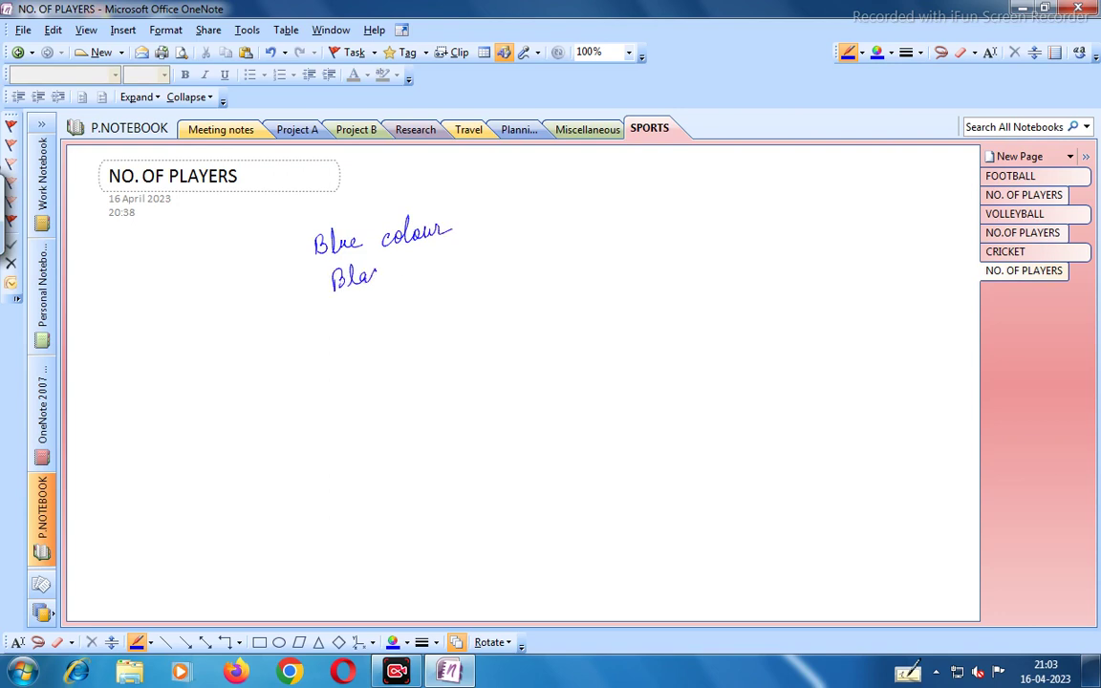
{"action": "left_click_drag", "start_coordinate": [418, 262], "coordinate": [426, 254]}
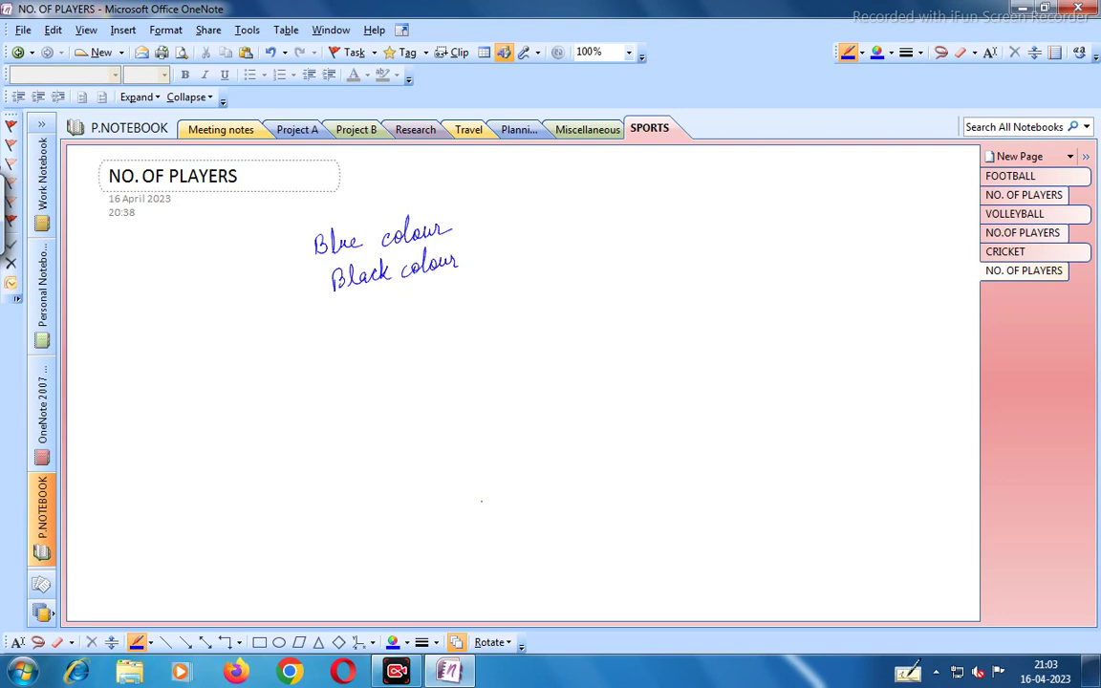
Highlight the handwritten lines "Blue colour" and "Black colour" with the Yellow highlighter.
{"action": "left_click", "coordinate": [862, 53]}
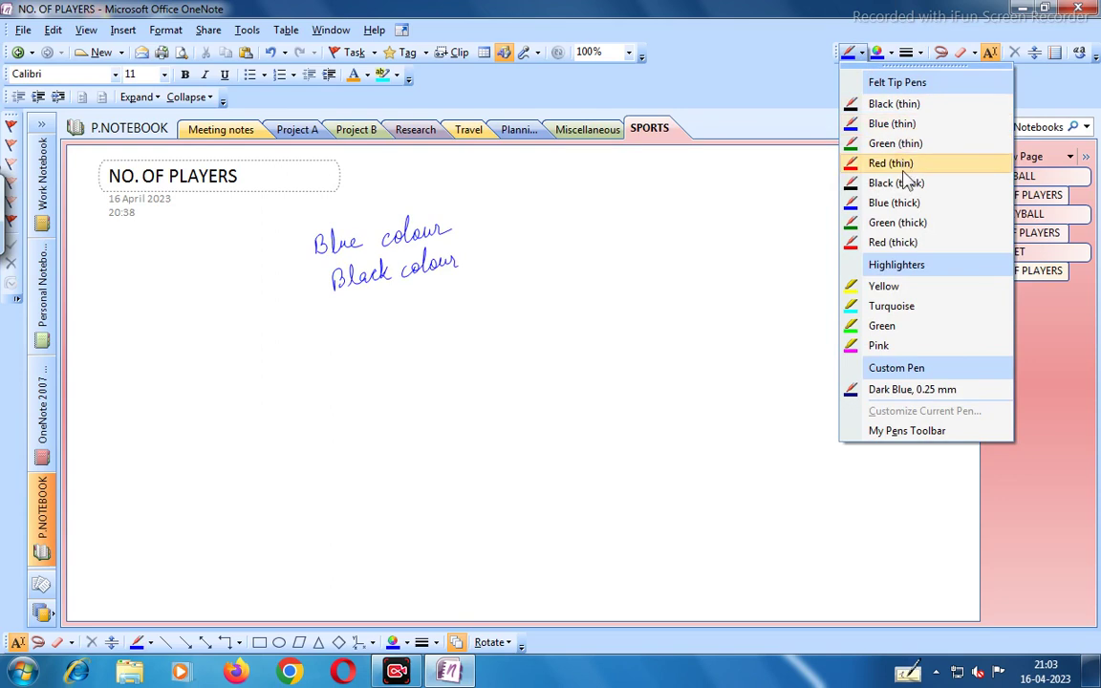
{"action": "left_click", "coordinate": [889, 286]}
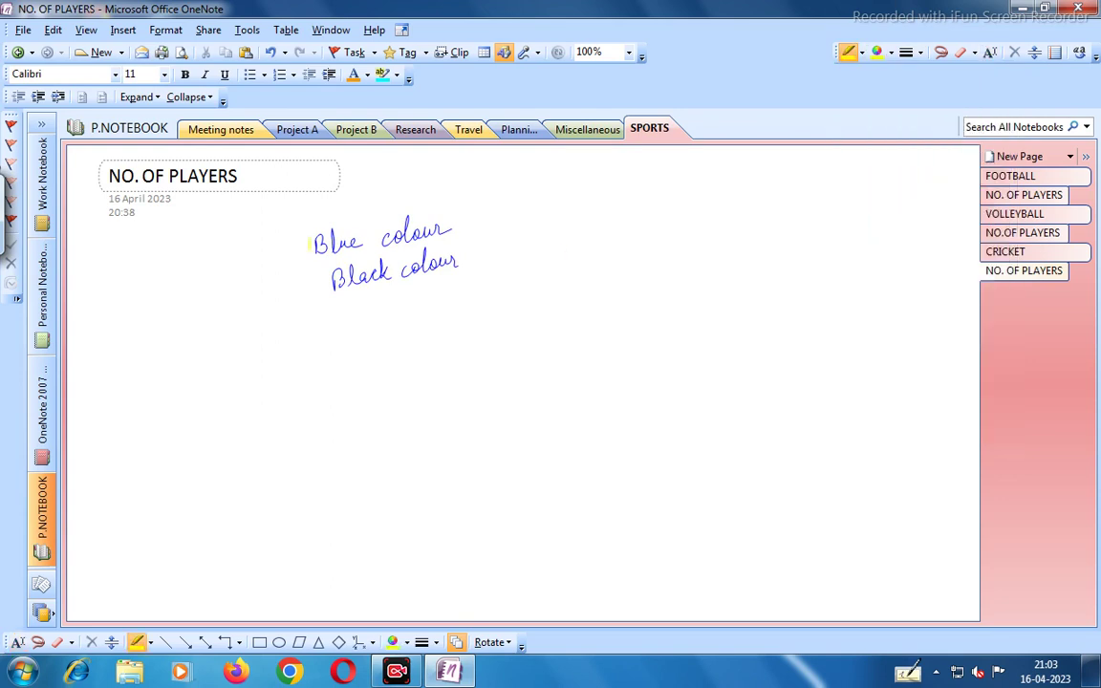
{"action": "left_click_drag", "start_coordinate": [312, 243], "coordinate": [451, 237]}
{"action": "left_click_drag", "start_coordinate": [330, 277], "coordinate": [470, 275]}
Draw a freehand curve beside the highlighted lines with the Dark Blue, 0.25 mm custom pen.
{"action": "left_click", "coordinate": [863, 54]}
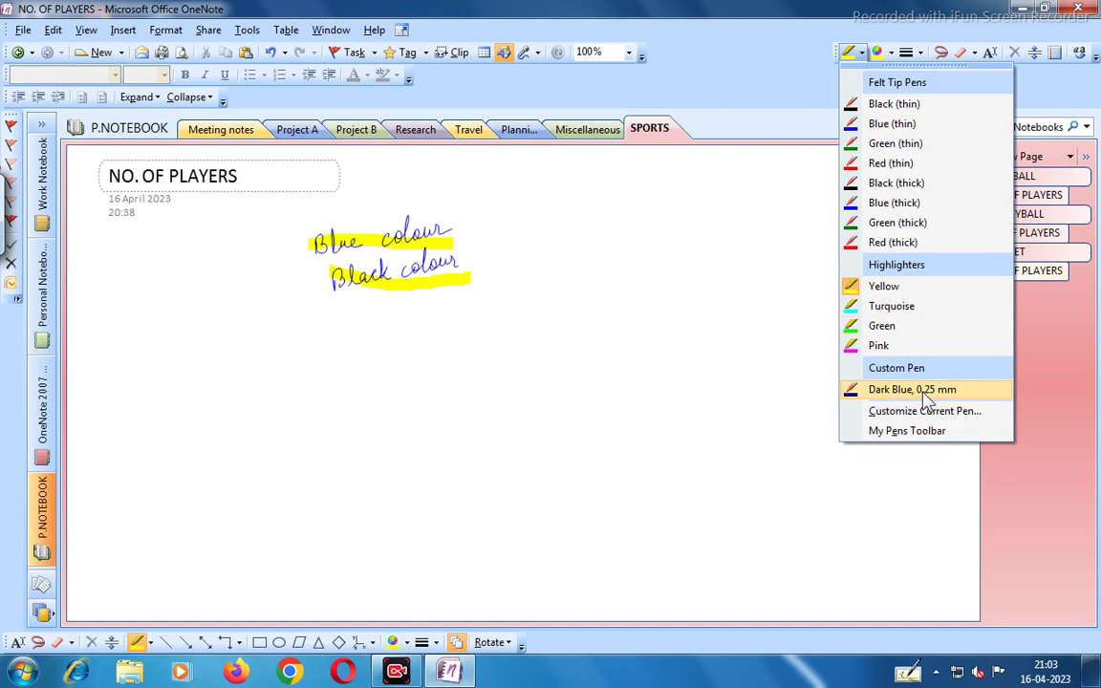
{"action": "left_click", "coordinate": [924, 392]}
{"action": "mouse_move", "coordinate": [641, 275]}
{"action": "left_mouse_down"}
{"action": "mouse_move", "coordinate": [658, 314]}
{"action": "mouse_move", "coordinate": [706, 284]}
{"action": "left_mouse_up"}
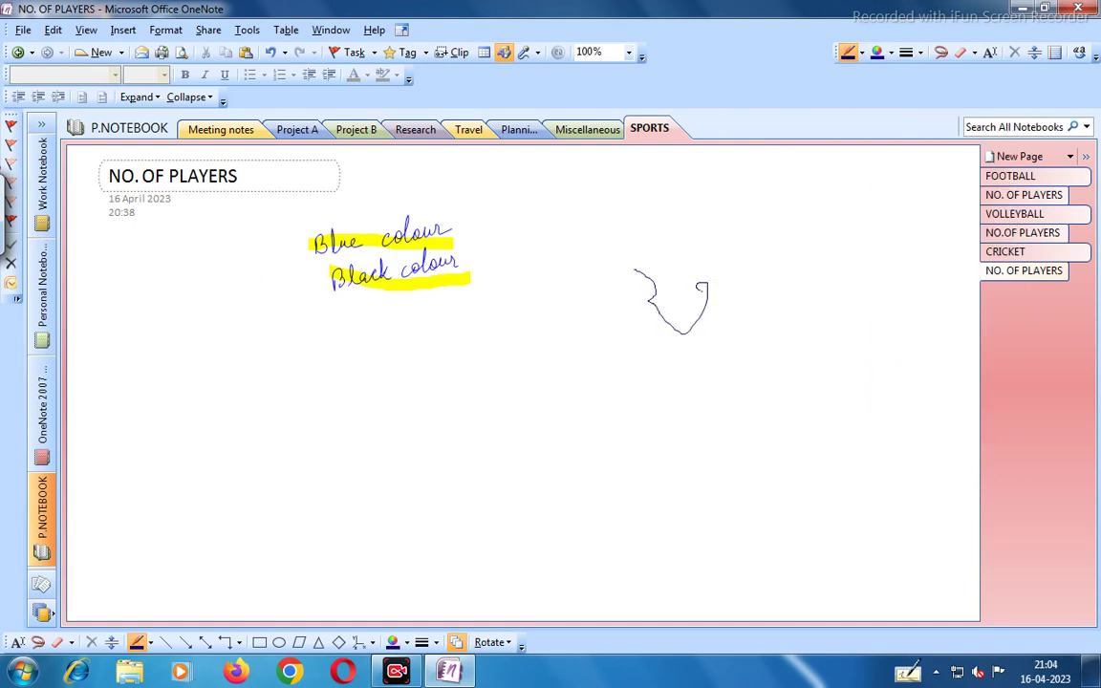
Change the ink colour to black and draw a thin stroke and a stroke of thickness 2 above the curve.
{"action": "left_click", "coordinate": [892, 55]}
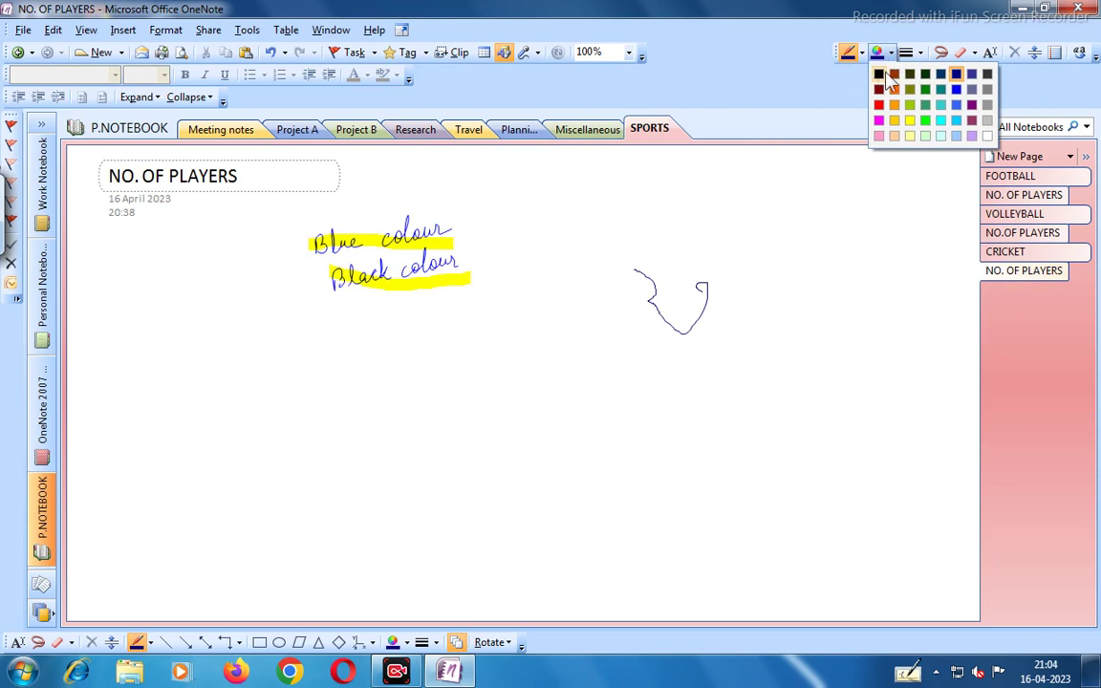
{"action": "left_click", "coordinate": [878, 73]}
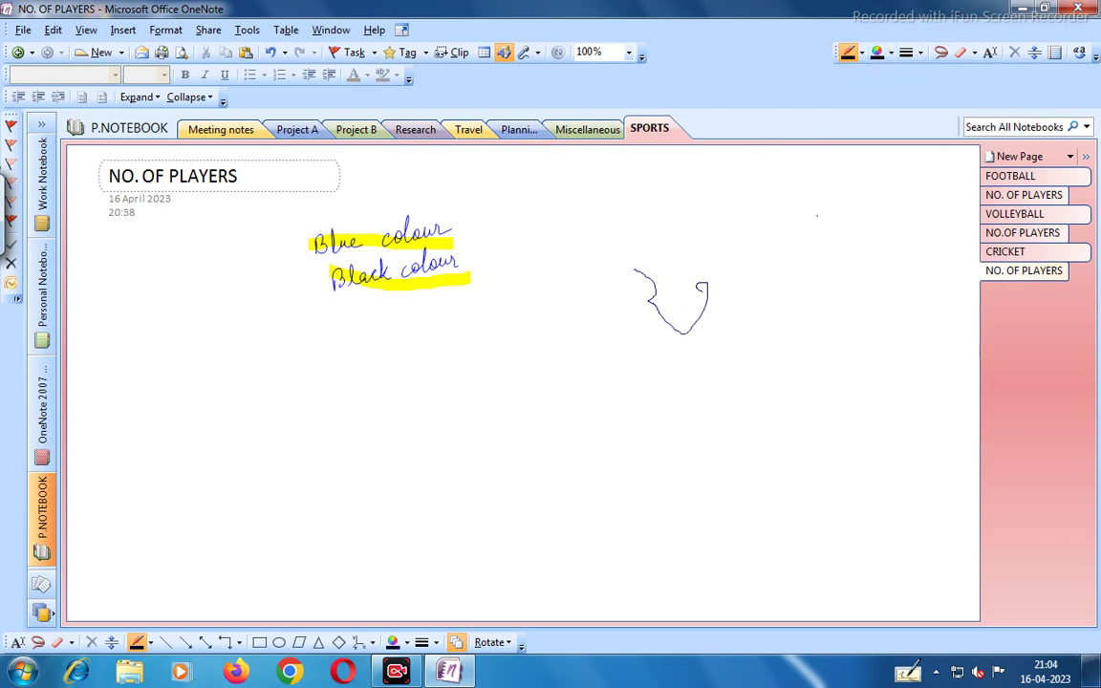
{"action": "left_click", "coordinate": [920, 54]}
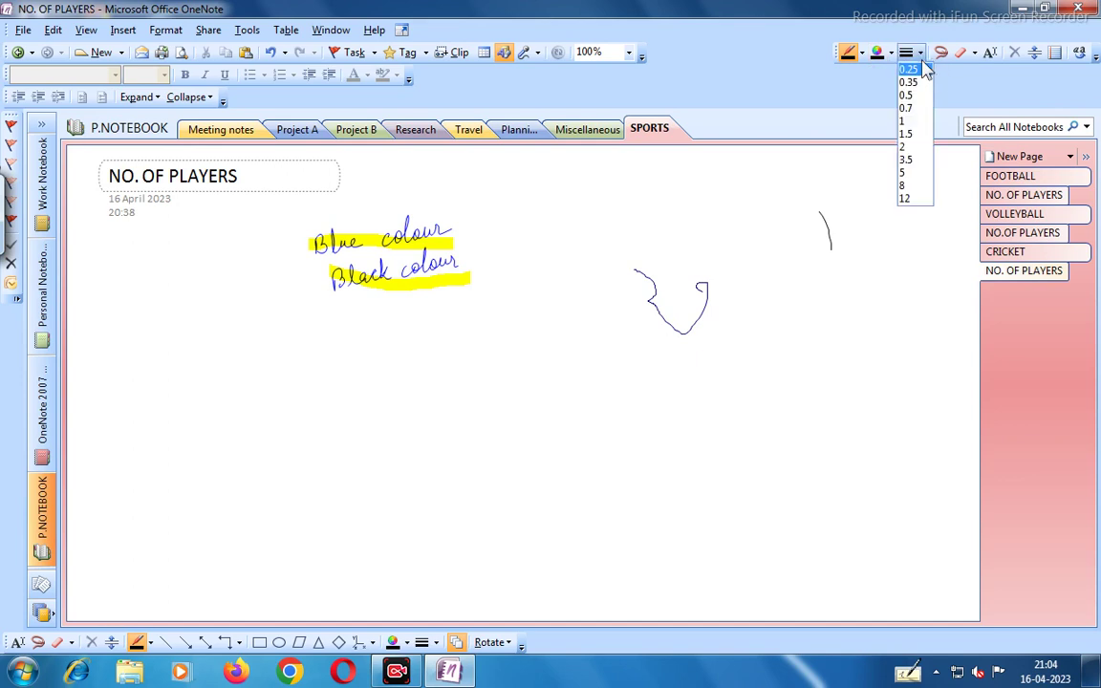
{"action": "left_click", "coordinate": [908, 147]}
{"action": "left_click_drag", "start_coordinate": [790, 209], "coordinate": [798, 256]}
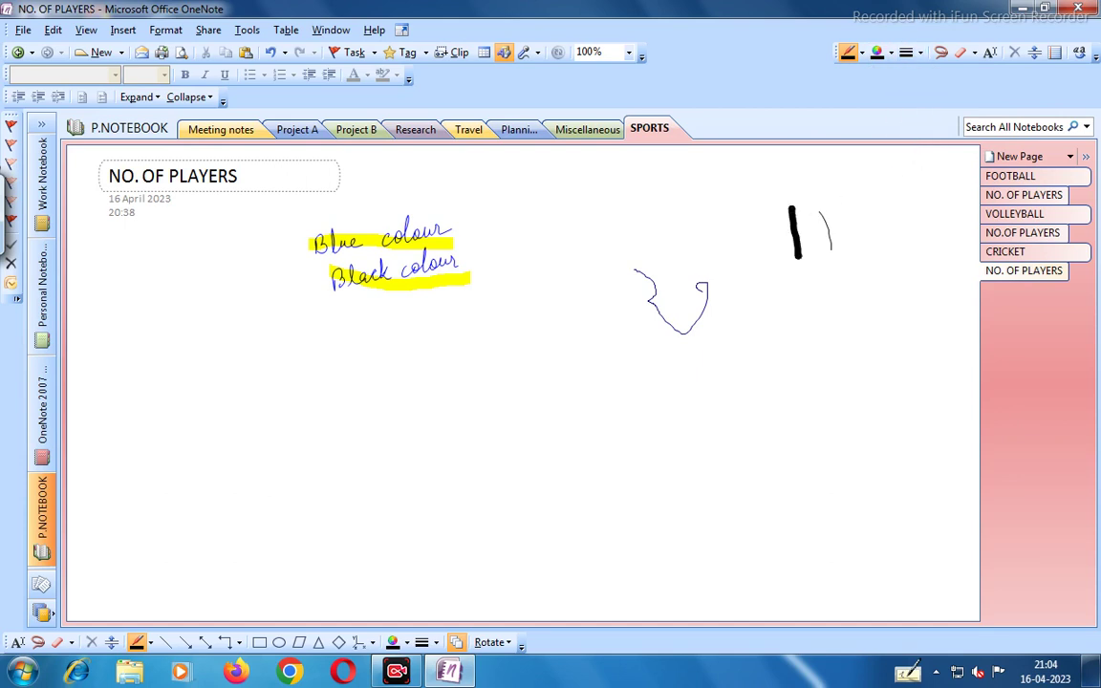
Draw three more black freehand strokes beside the thick one, at thicknesses 1.5, 1 and 0.7.
{"action": "left_click", "coordinate": [913, 53]}
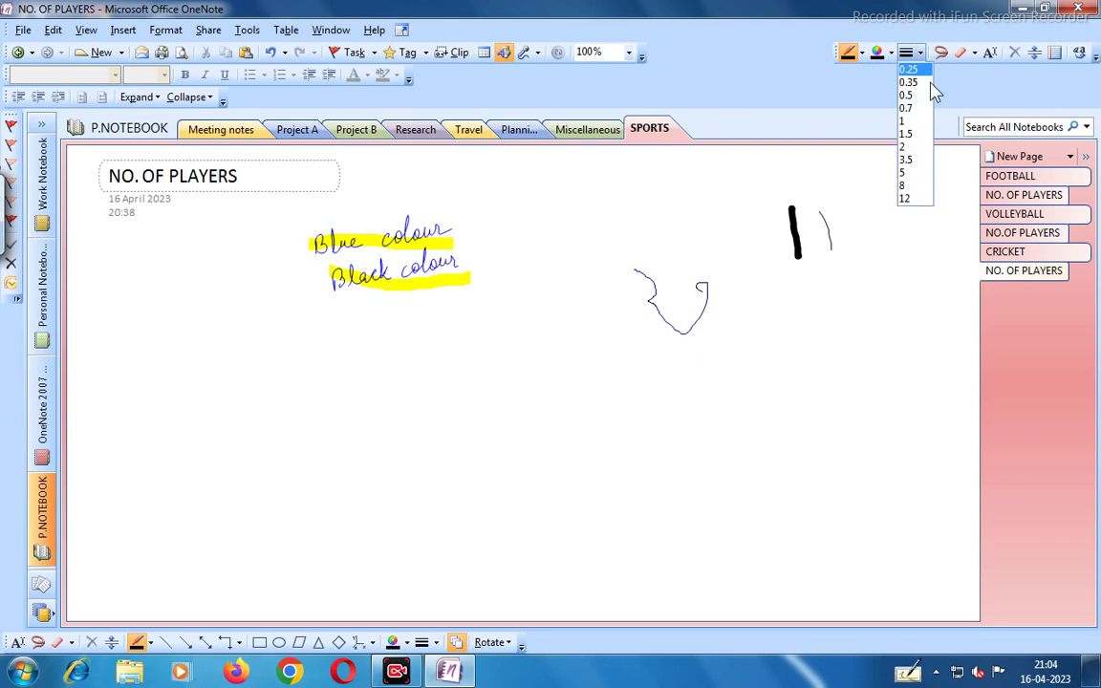
{"action": "left_click", "coordinate": [923, 135]}
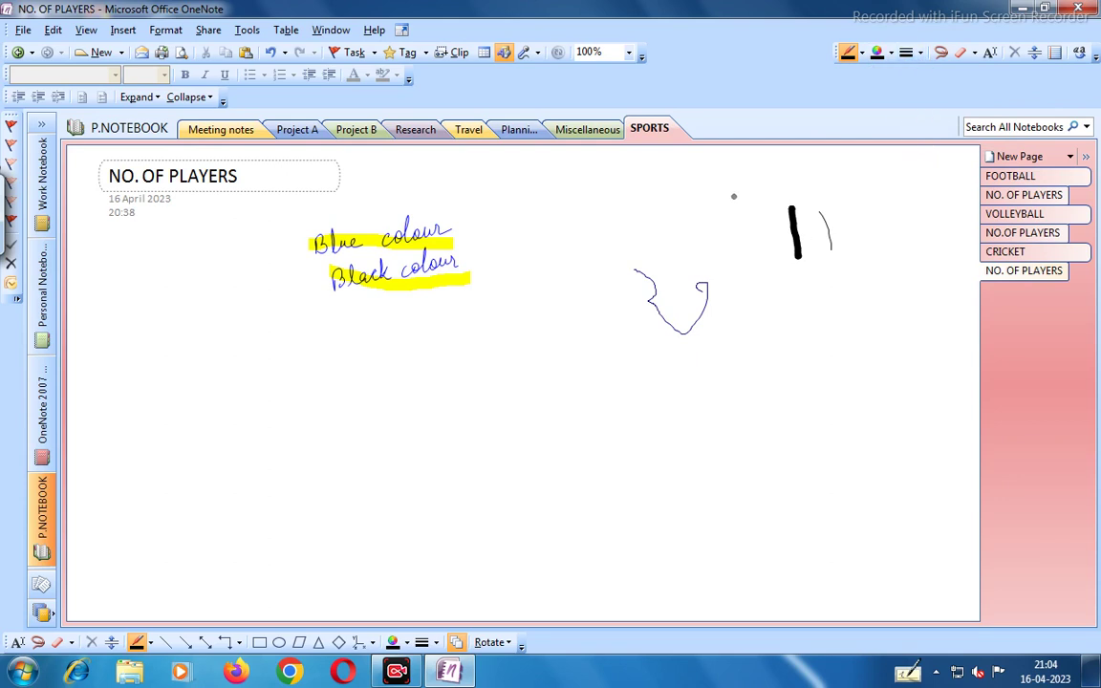
{"action": "left_click_drag", "start_coordinate": [733, 197], "coordinate": [751, 260]}
{"action": "left_click", "coordinate": [916, 53]}
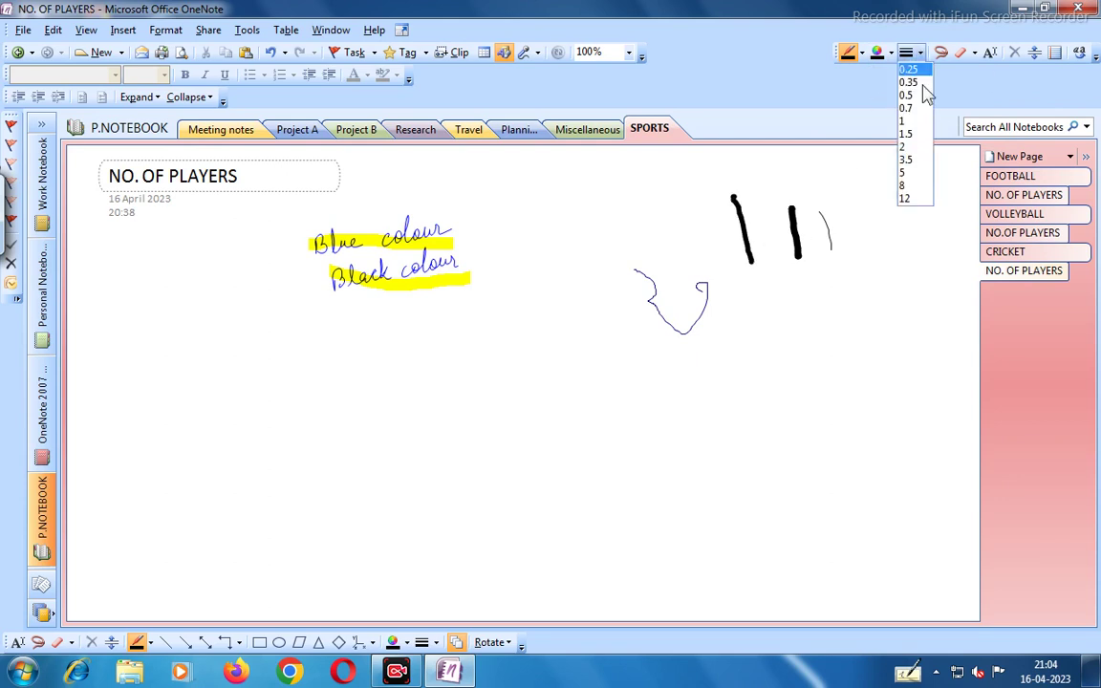
{"action": "left_click", "coordinate": [915, 121]}
{"action": "left_click_drag", "start_coordinate": [682, 175], "coordinate": [701, 234]}
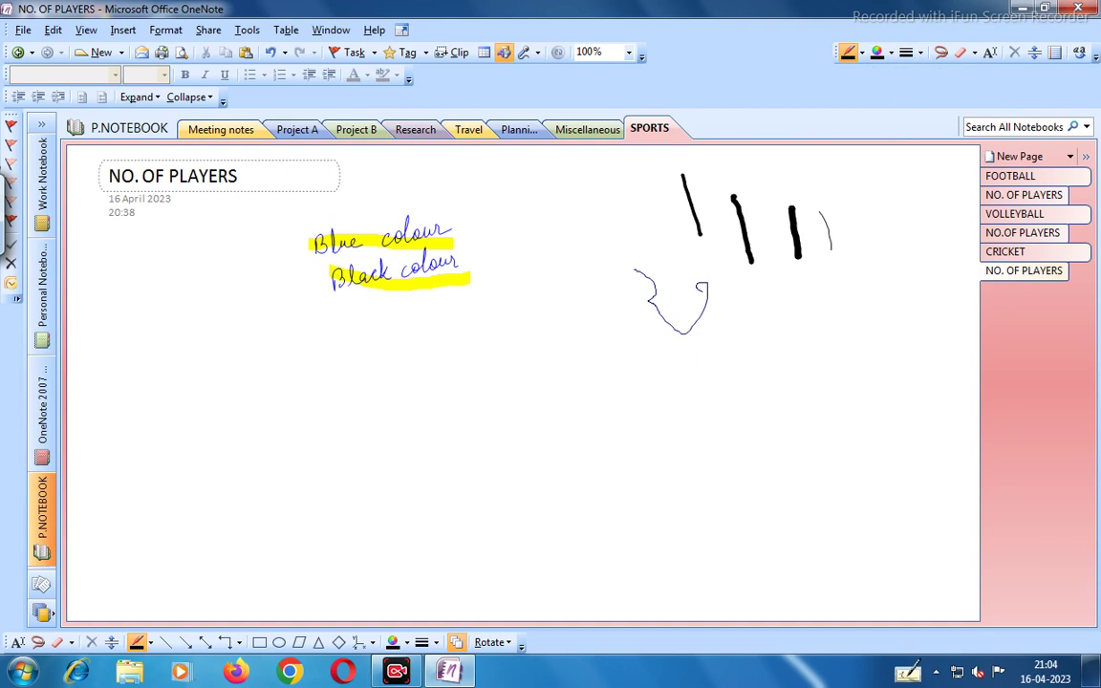
{"action": "left_click", "coordinate": [915, 53]}
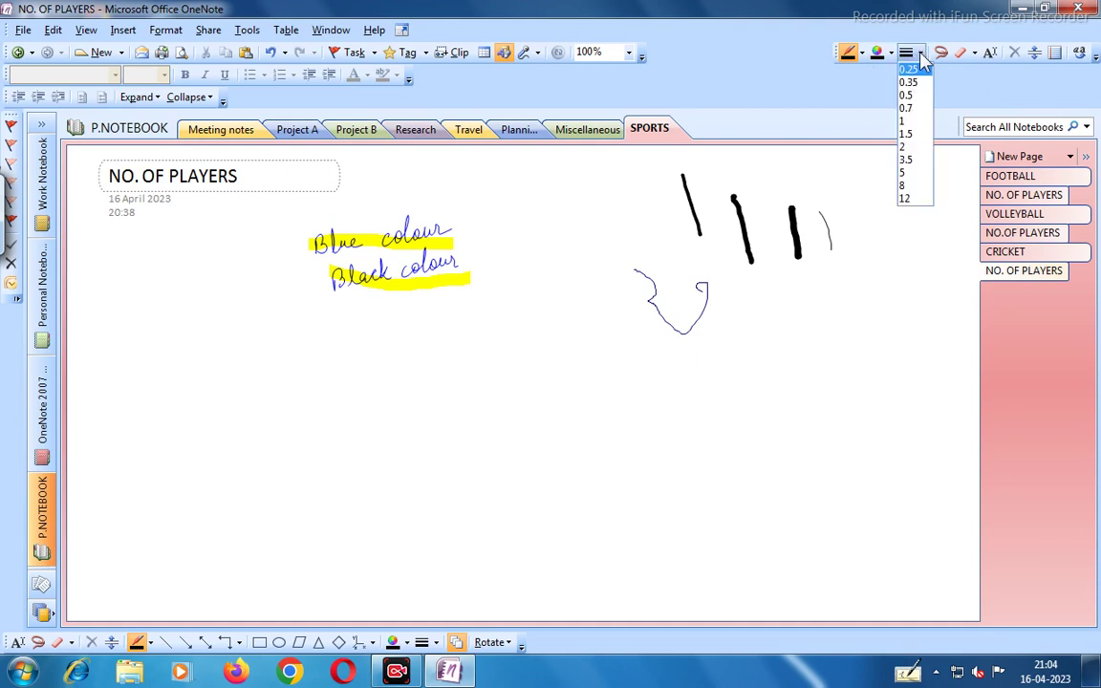
{"action": "left_click", "coordinate": [916, 111]}
{"action": "left_click_drag", "start_coordinate": [819, 185], "coordinate": [840, 220]}
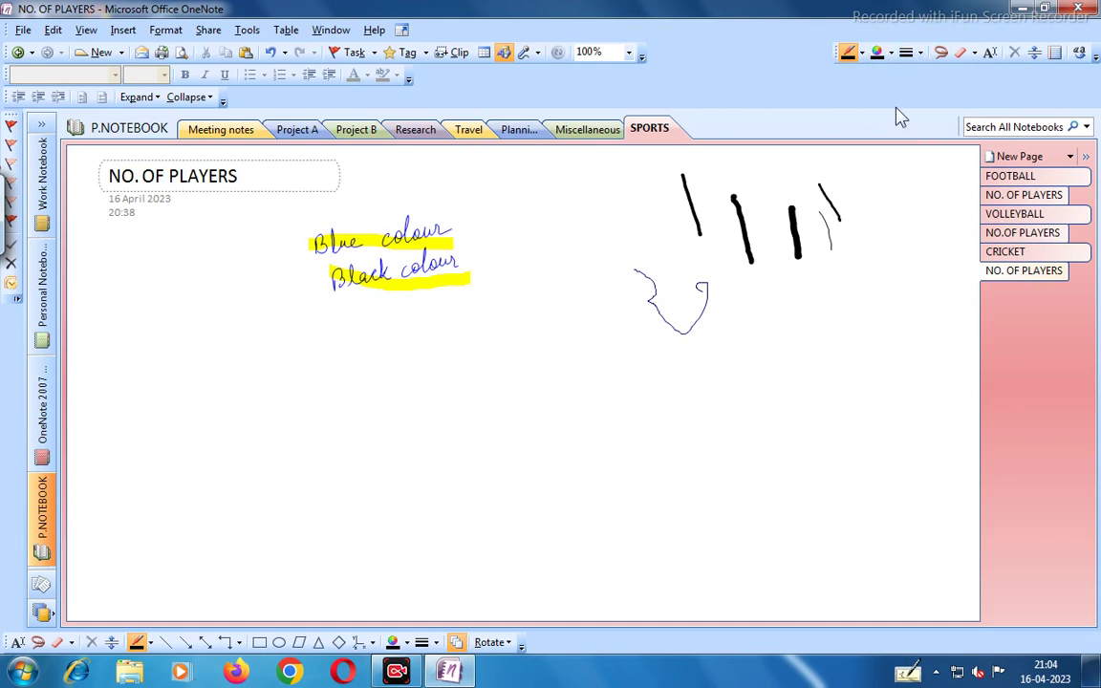
Draw three vertical black strokes near the page's right edge, at thicknesses 0.5, 0.35 and 0.25.
{"action": "left_click", "coordinate": [920, 55]}
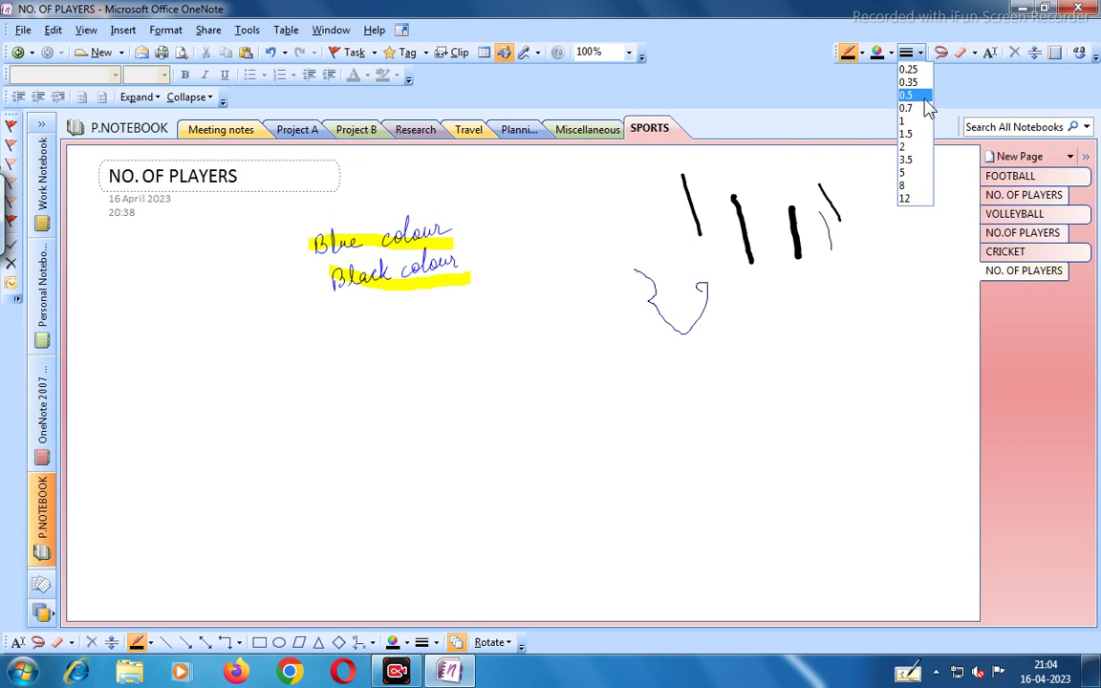
{"action": "left_click", "coordinate": [910, 95]}
{"action": "left_click_drag", "start_coordinate": [882, 201], "coordinate": [881, 241]}
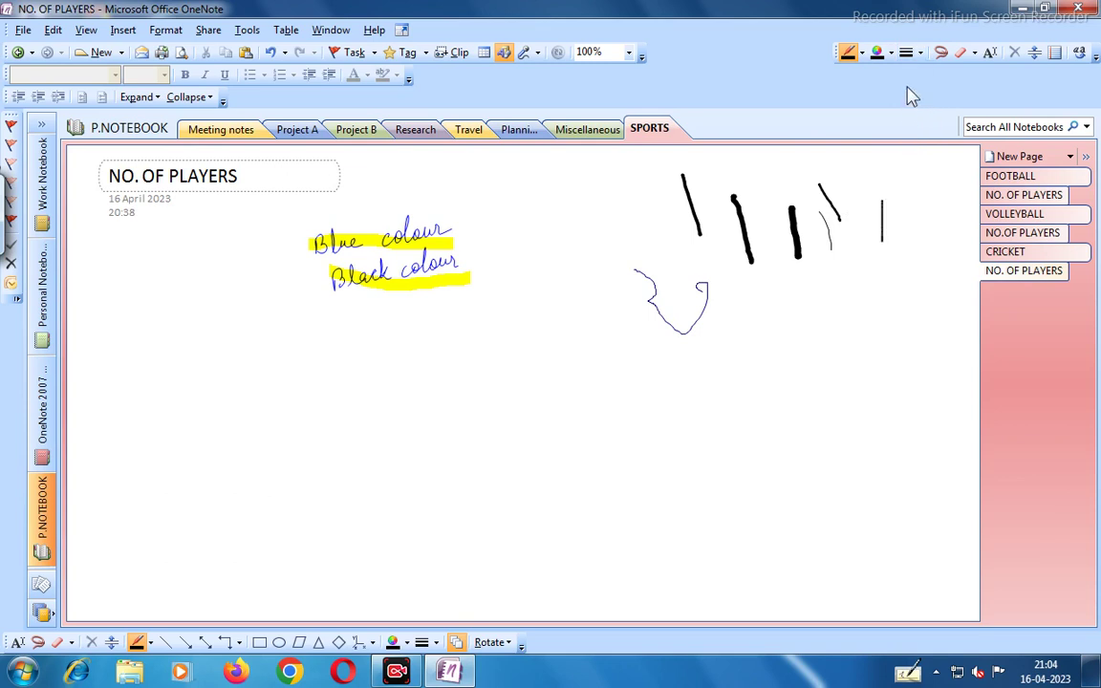
{"action": "left_click", "coordinate": [919, 55]}
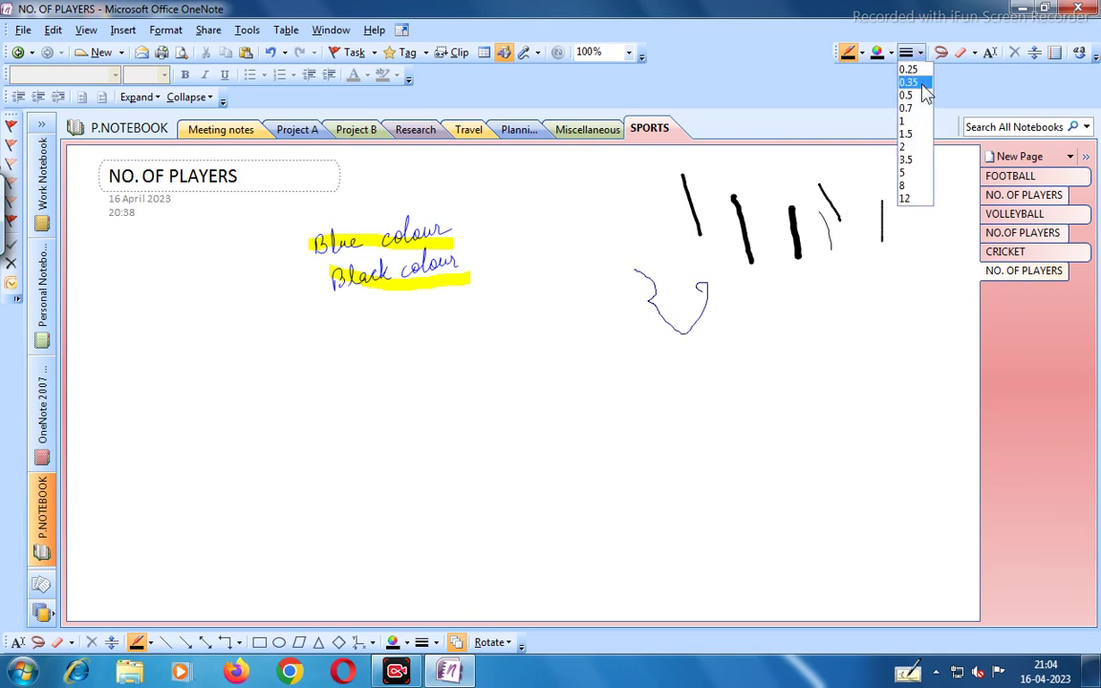
{"action": "left_click", "coordinate": [908, 82]}
{"action": "left_click_drag", "start_coordinate": [912, 205], "coordinate": [912, 275]}
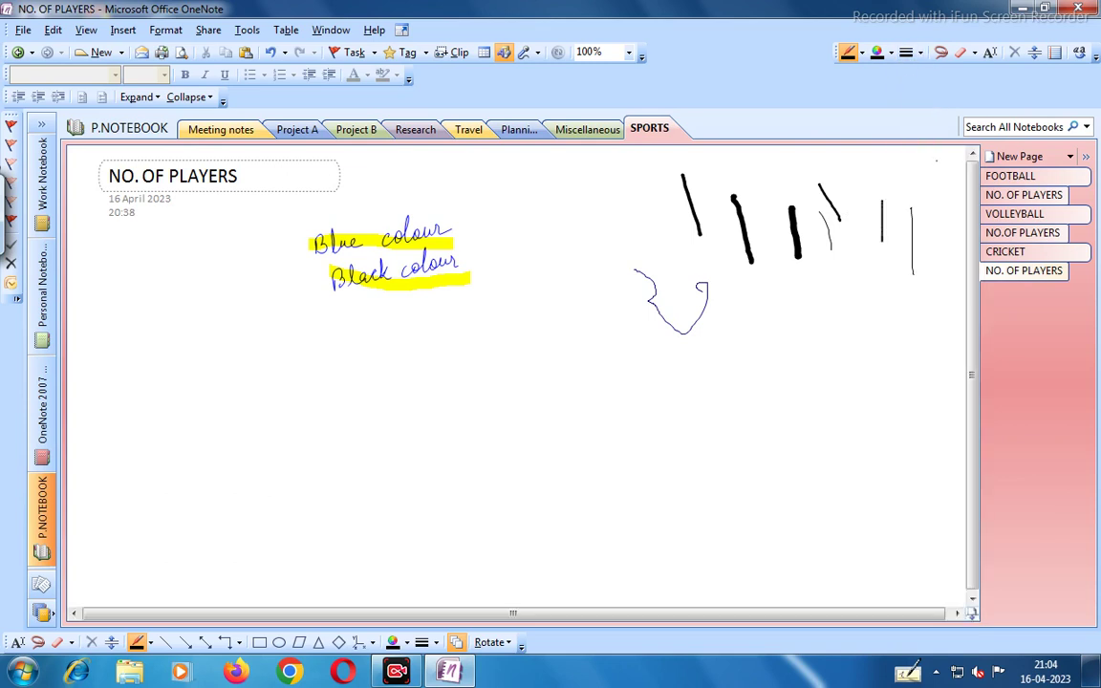
{"action": "left_click", "coordinate": [919, 55]}
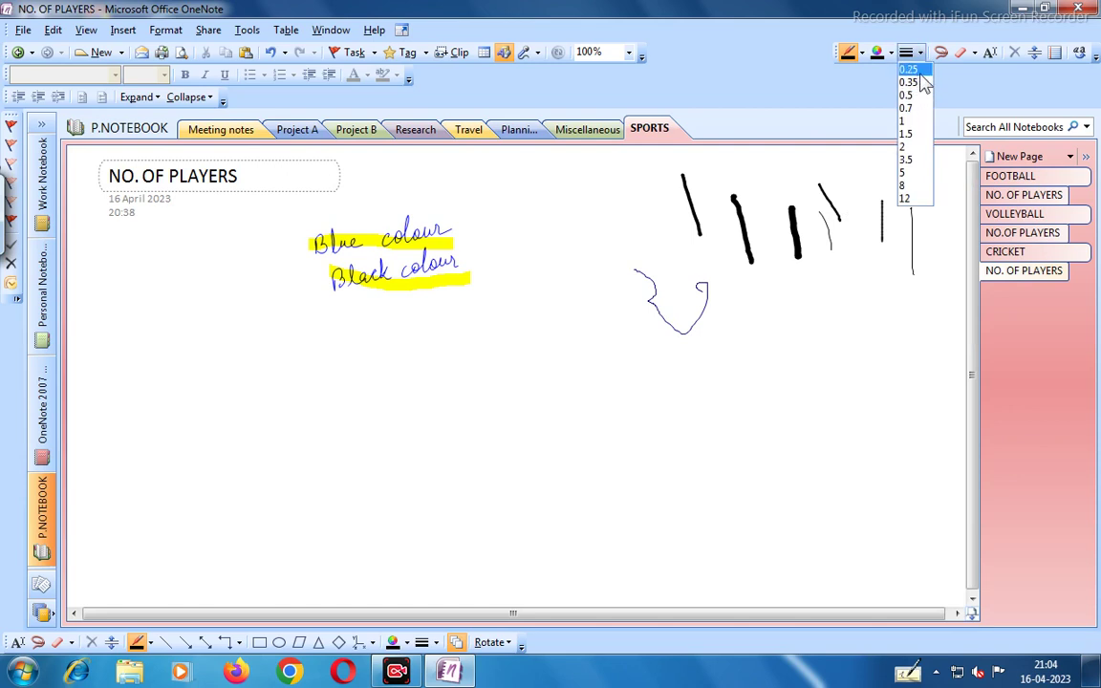
{"action": "left_click", "coordinate": [923, 84]}
{"action": "left_click_drag", "start_coordinate": [935, 193], "coordinate": [924, 311]}
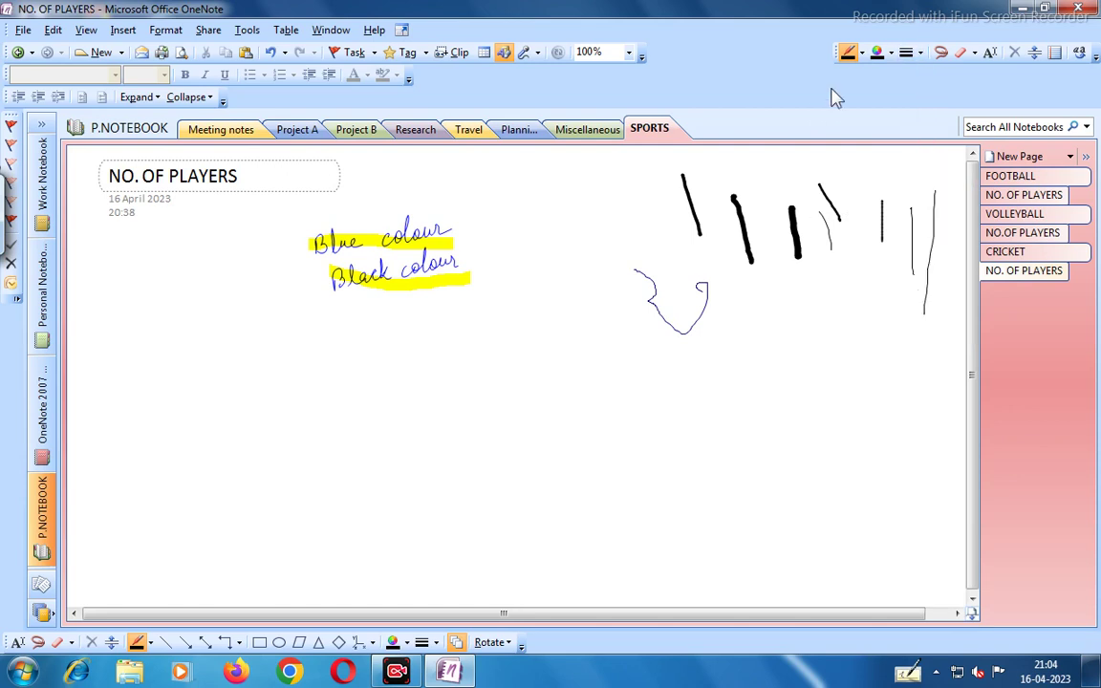
Lasso the blue curve together with the group of black strokes around it and delete them.
{"action": "left_click", "coordinate": [944, 56]}
{"action": "mouse_move", "coordinate": [767, 167]}
{"action": "left_mouse_down"}
{"action": "mouse_move", "coordinate": [732, 155]}
{"action": "mouse_move", "coordinate": [679, 169]}
{"action": "mouse_move", "coordinate": [627, 246]}
{"action": "mouse_move", "coordinate": [684, 361]}
{"action": "mouse_move", "coordinate": [860, 332]}
{"action": "mouse_move", "coordinate": [896, 208]}
{"action": "left_mouse_up"}
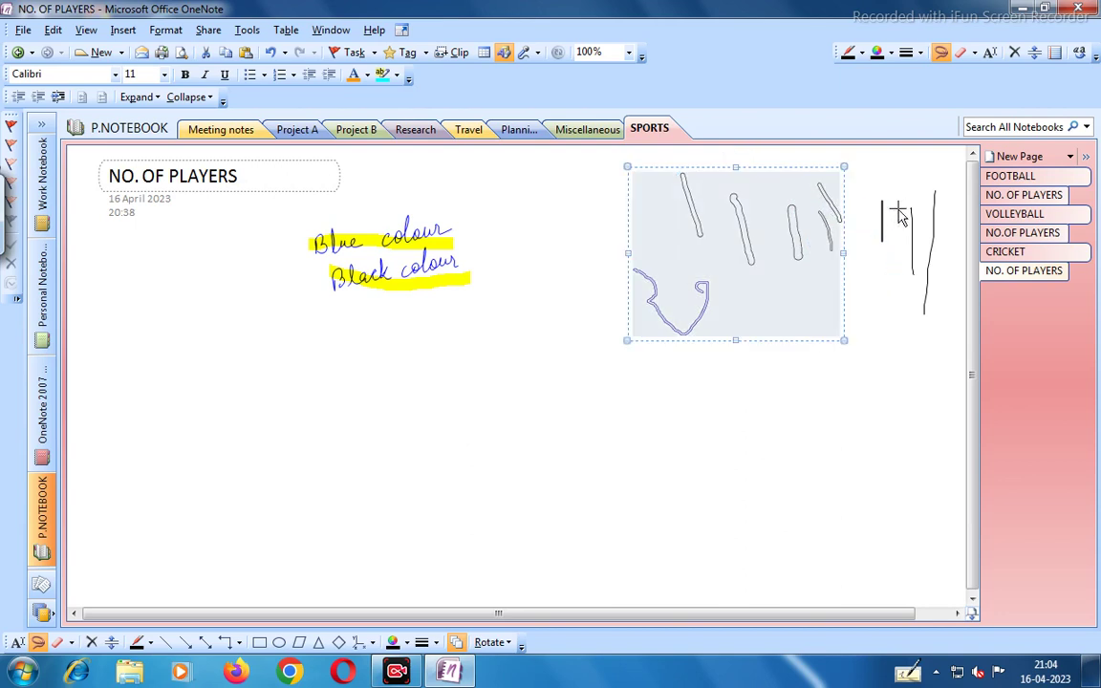
{"action": "key", "text": "Delete"}
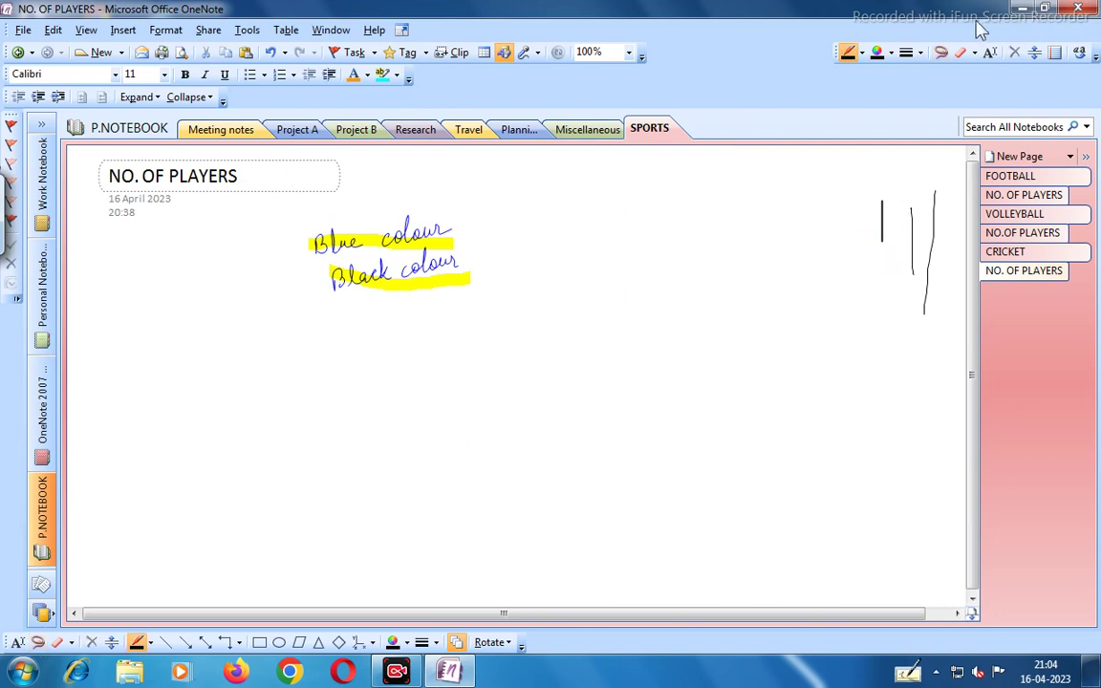
Erase the remaining black strokes and the highlighted handwriting with the Medium eraser.
{"action": "left_click", "coordinate": [974, 53]}
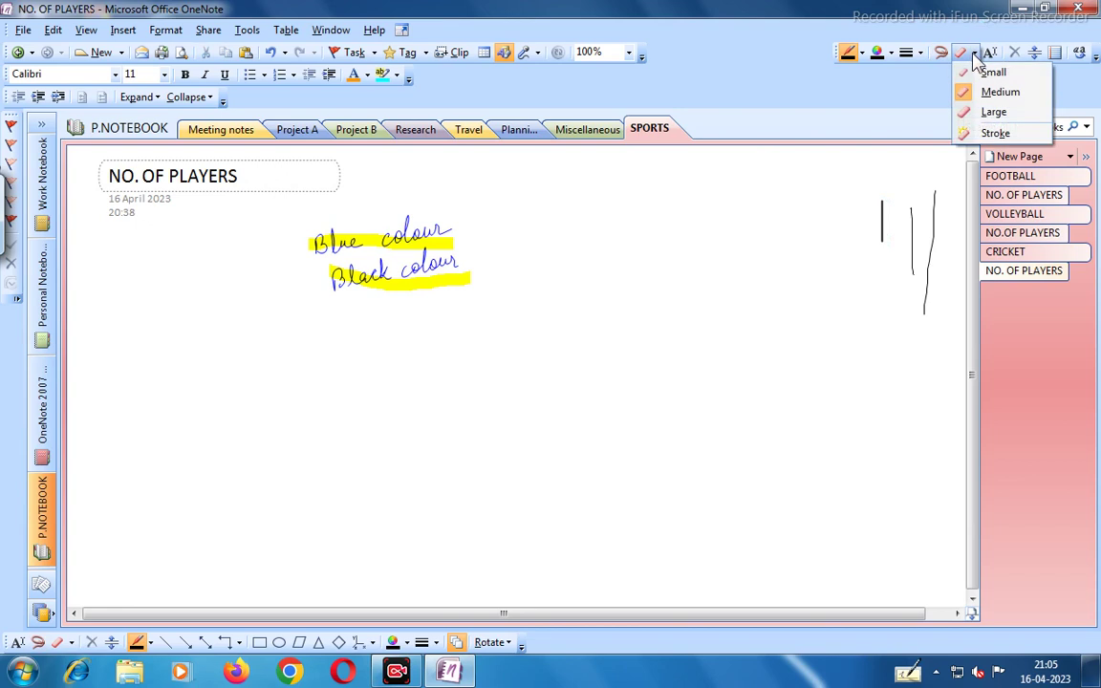
{"action": "left_click", "coordinate": [1006, 96]}
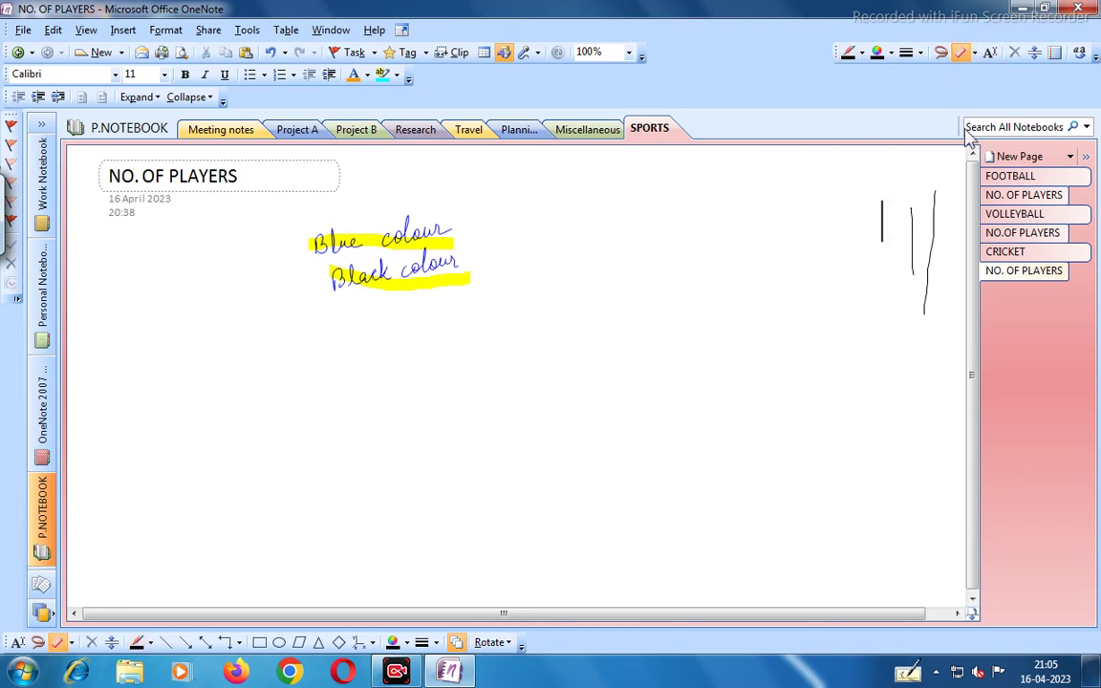
{"action": "mouse_move", "coordinate": [890, 184]}
{"action": "left_mouse_down"}
{"action": "mouse_move", "coordinate": [892, 209]}
{"action": "mouse_move", "coordinate": [926, 251]}
{"action": "mouse_move", "coordinate": [934, 379]}
{"action": "mouse_move", "coordinate": [917, 208]}
{"action": "mouse_move", "coordinate": [380, 233]}
{"action": "mouse_move", "coordinate": [287, 253]}
{"action": "mouse_move", "coordinate": [369, 226]}
{"action": "mouse_move", "coordinate": [679, 278]}
{"action": "mouse_move", "coordinate": [337, 278]}
{"action": "mouse_move", "coordinate": [361, 270]}
{"action": "mouse_move", "coordinate": [375, 219]}
{"action": "mouse_move", "coordinate": [383, 246]}
{"action": "mouse_move", "coordinate": [420, 221]}
{"action": "mouse_move", "coordinate": [336, 280]}
{"action": "left_mouse_up"}
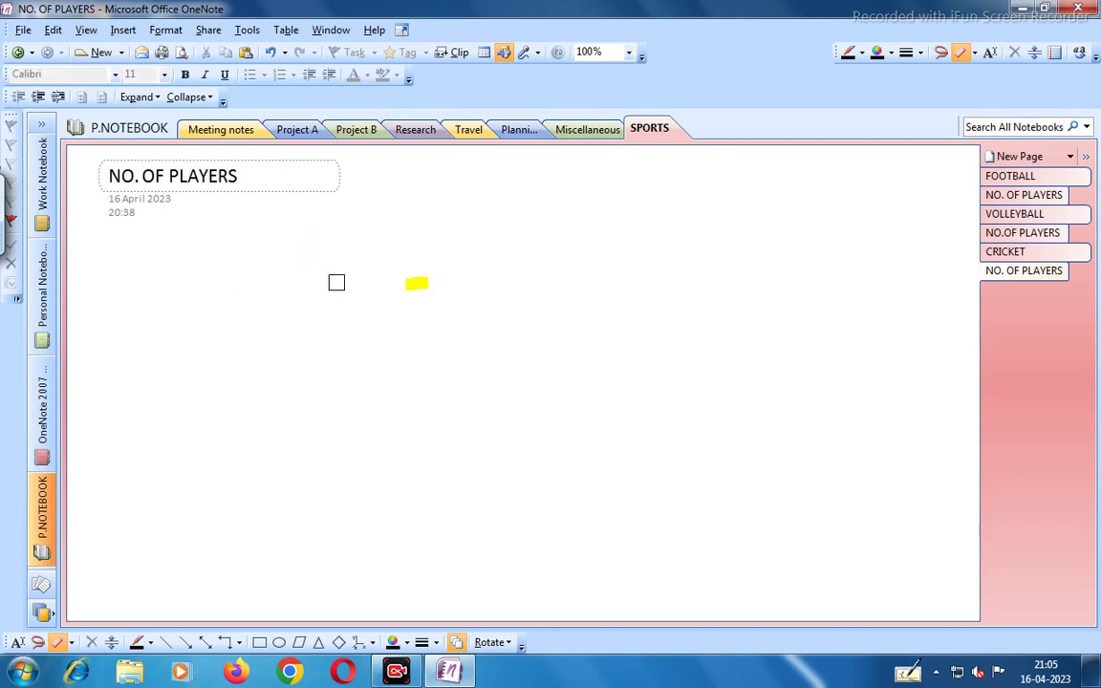
Add the typed text "745" near the upper right of the page.
{"action": "left_click", "coordinate": [990, 52]}
{"action": "left_click", "coordinate": [881, 191]}
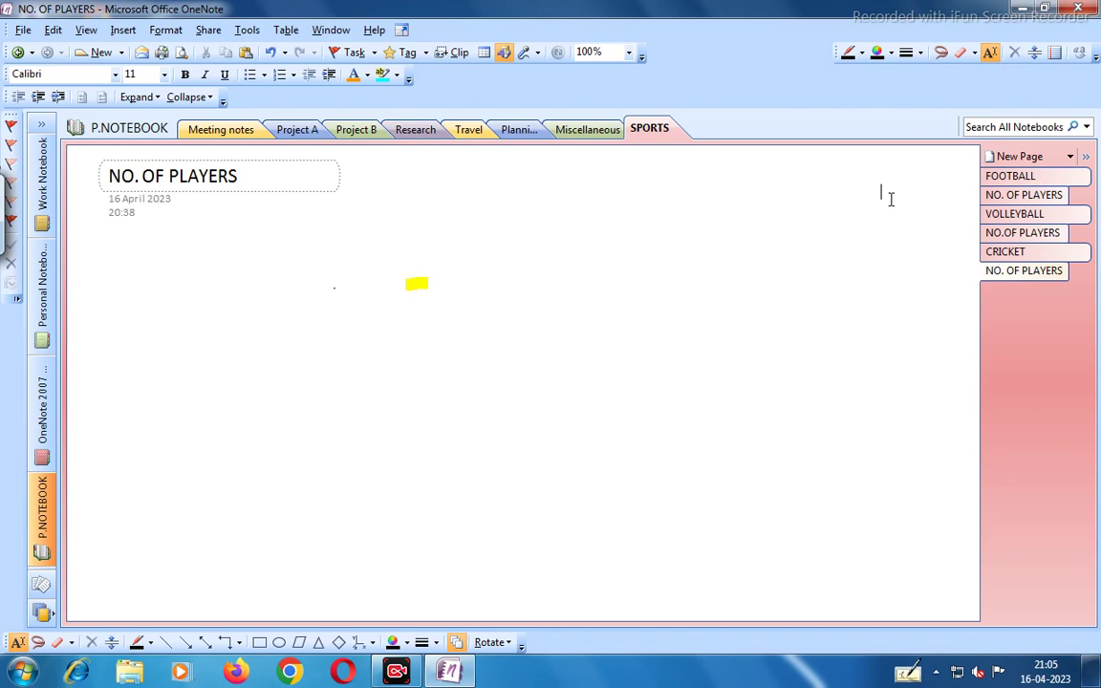
{"action": "type", "text": "7"}
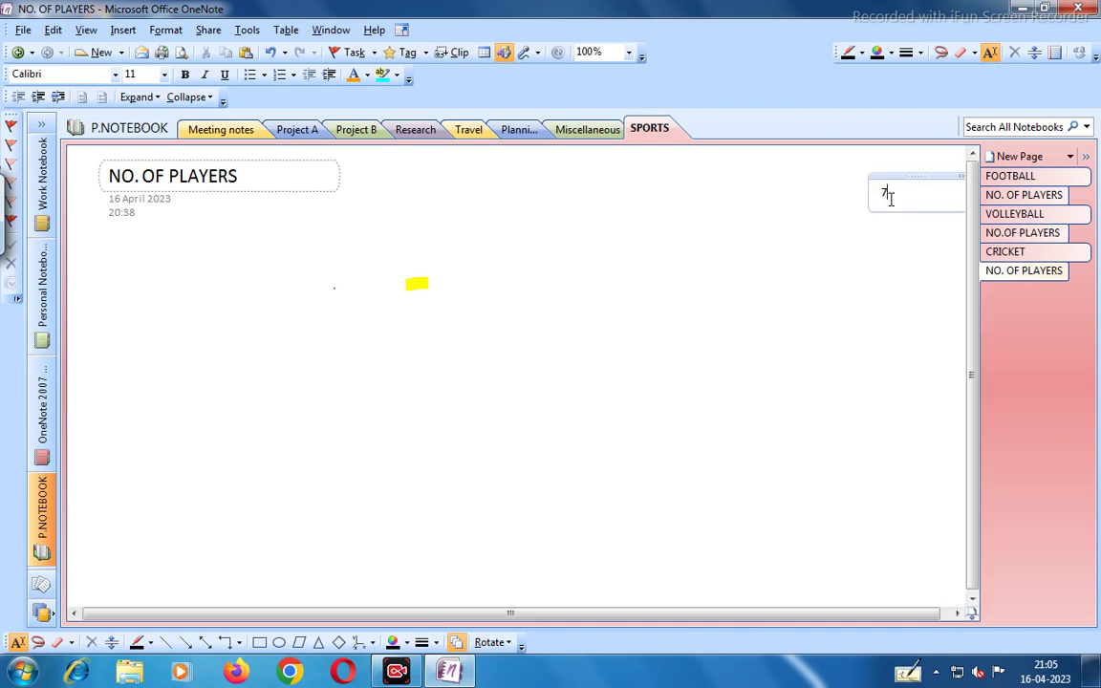
{"action": "type", "text": "45"}
Draw assorted freehand lines and squiggles with the pen across the middle of the page.
{"action": "key", "text": "ctrl+shift+p"}
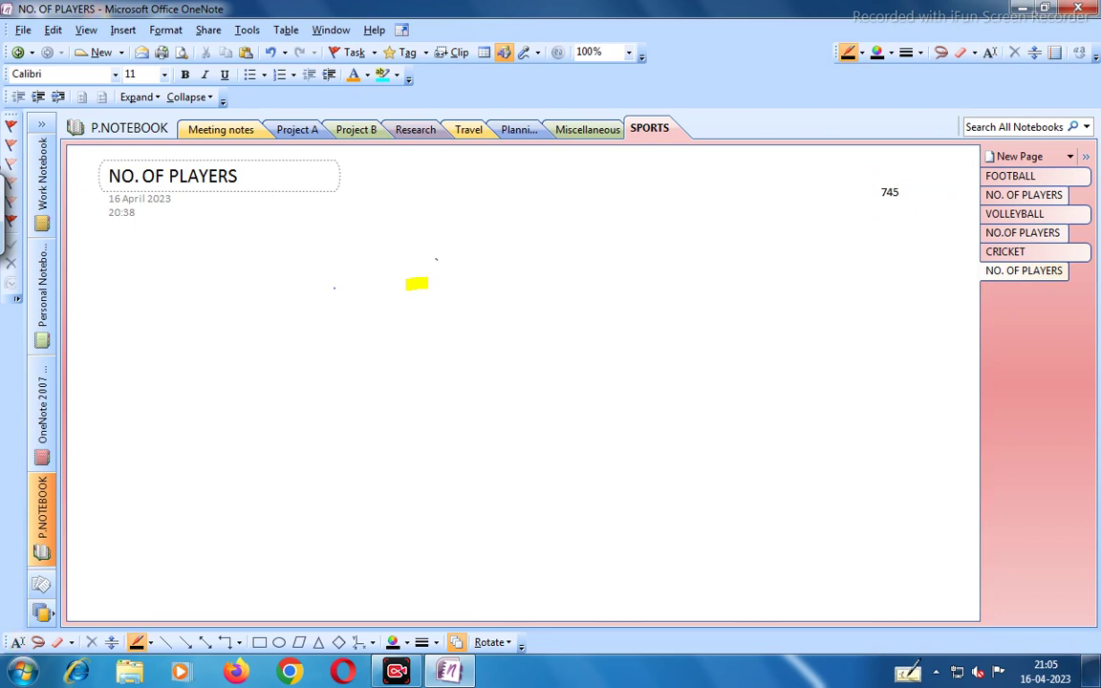
{"action": "left_click_drag", "start_coordinate": [436, 259], "coordinate": [447, 265]}
{"action": "left_click_drag", "start_coordinate": [456, 310], "coordinate": [481, 365]}
{"action": "mouse_move", "coordinate": [495, 323]}
{"action": "left_mouse_down"}
{"action": "mouse_move", "coordinate": [492, 474]}
{"action": "mouse_move", "coordinate": [509, 524]}
{"action": "left_mouse_up"}
{"action": "left_click_drag", "start_coordinate": [553, 381], "coordinate": [531, 516]}
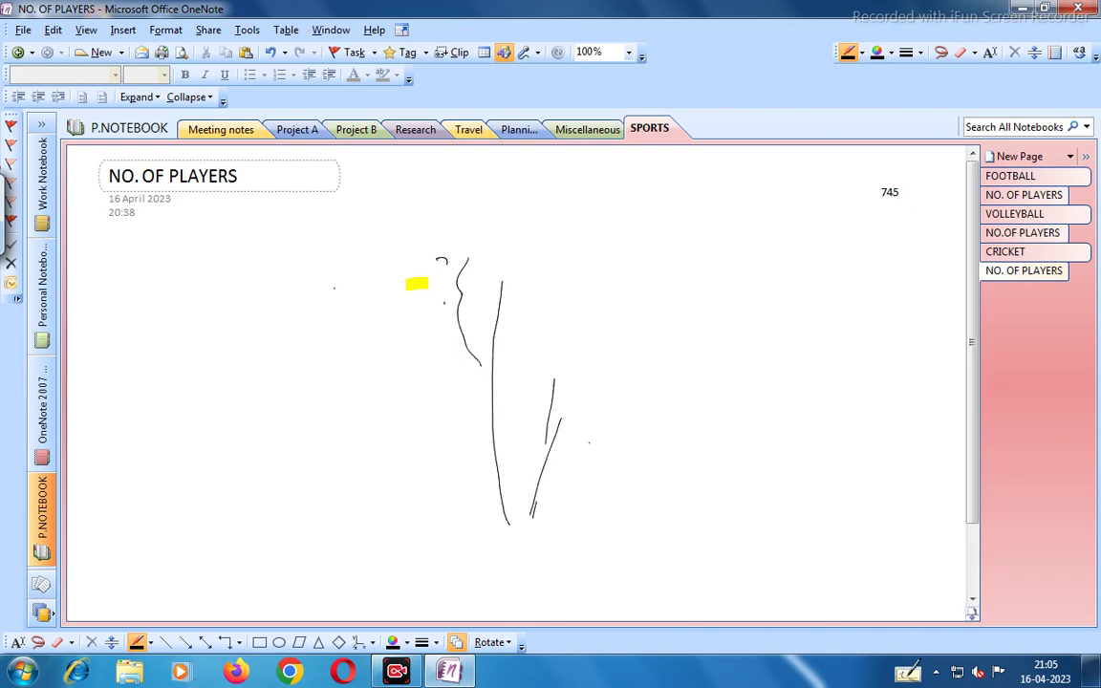
{"action": "left_click_drag", "start_coordinate": [601, 429], "coordinate": [685, 421]}
{"action": "left_click_drag", "start_coordinate": [589, 477], "coordinate": [659, 467]}
{"action": "left_click_drag", "start_coordinate": [609, 383], "coordinate": [671, 369]}
{"action": "mouse_move", "coordinate": [672, 256]}
{"action": "left_mouse_down"}
{"action": "mouse_move", "coordinate": [709, 280]}
{"action": "mouse_move", "coordinate": [795, 301]}
{"action": "left_mouse_up"}
{"action": "left_click_drag", "start_coordinate": [705, 364], "coordinate": [819, 383]}
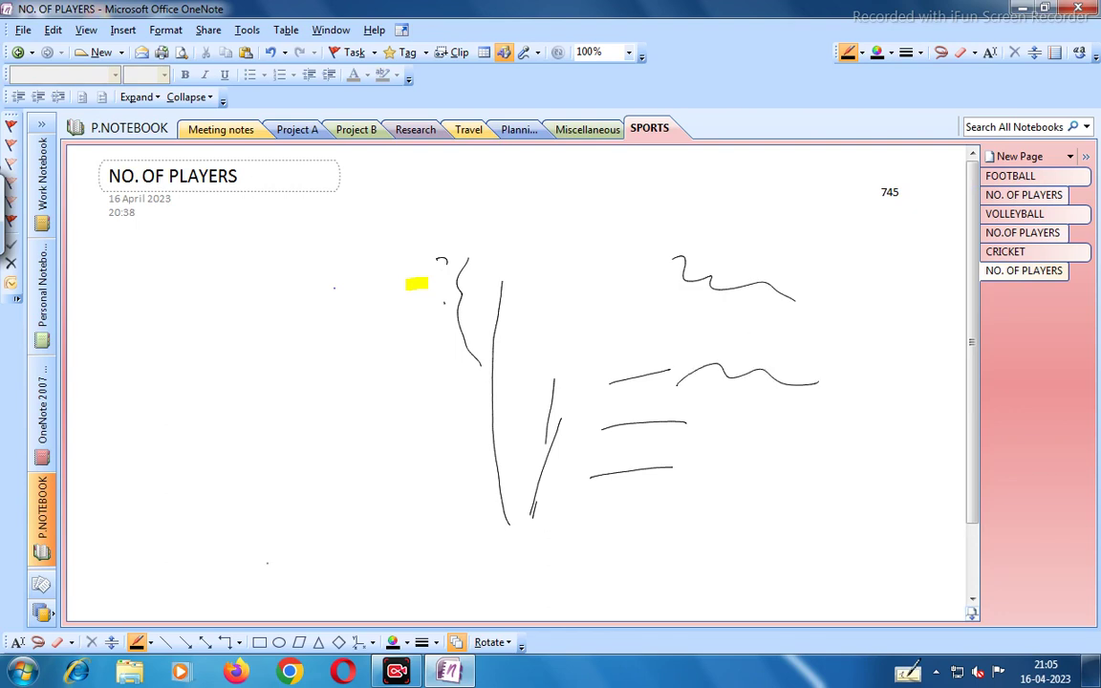
{"action": "key", "text": "Escape"}
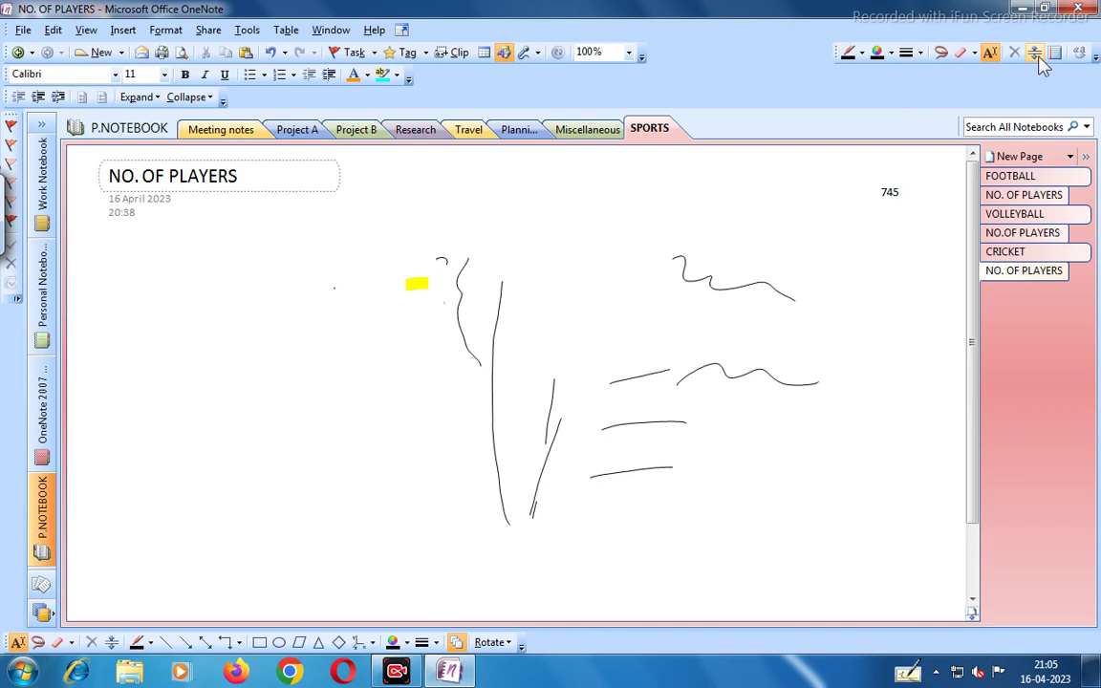
Insert extra writing space between the upper squiggle and the horizontal lines below it.
{"action": "left_click", "coordinate": [1037, 55]}
{"action": "left_click_drag", "start_coordinate": [776, 319], "coordinate": [776, 426]}
{"action": "left_click_drag", "start_coordinate": [785, 493], "coordinate": [793, 551]}
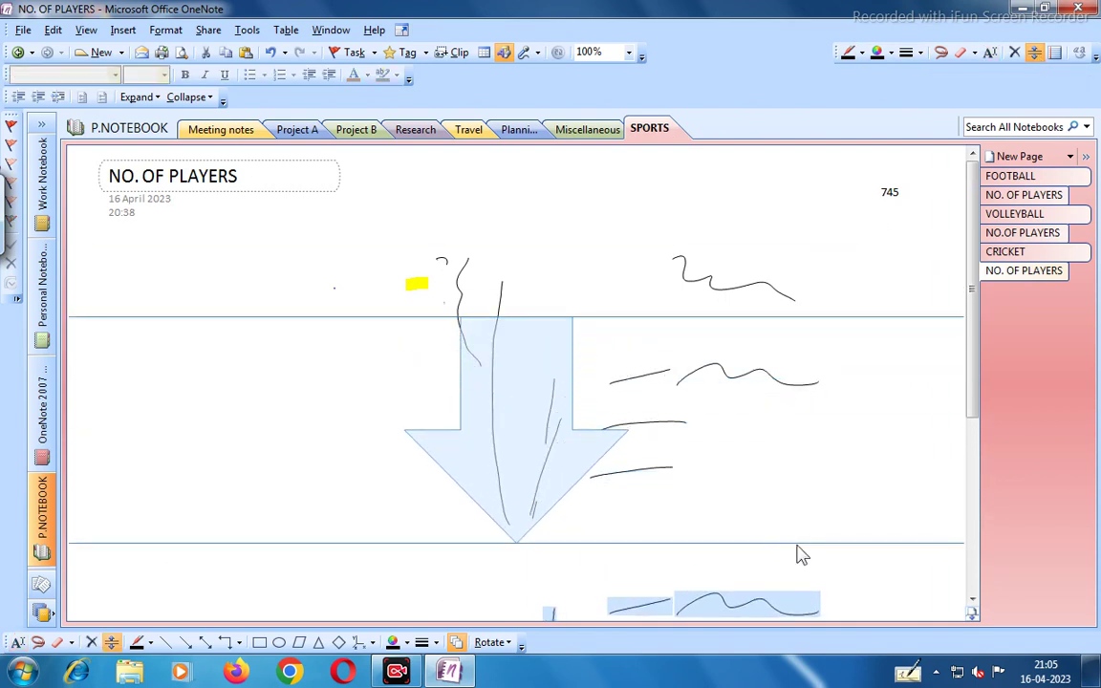
{"action": "left_click", "coordinate": [673, 393]}
{"action": "left_click", "coordinate": [449, 237]}
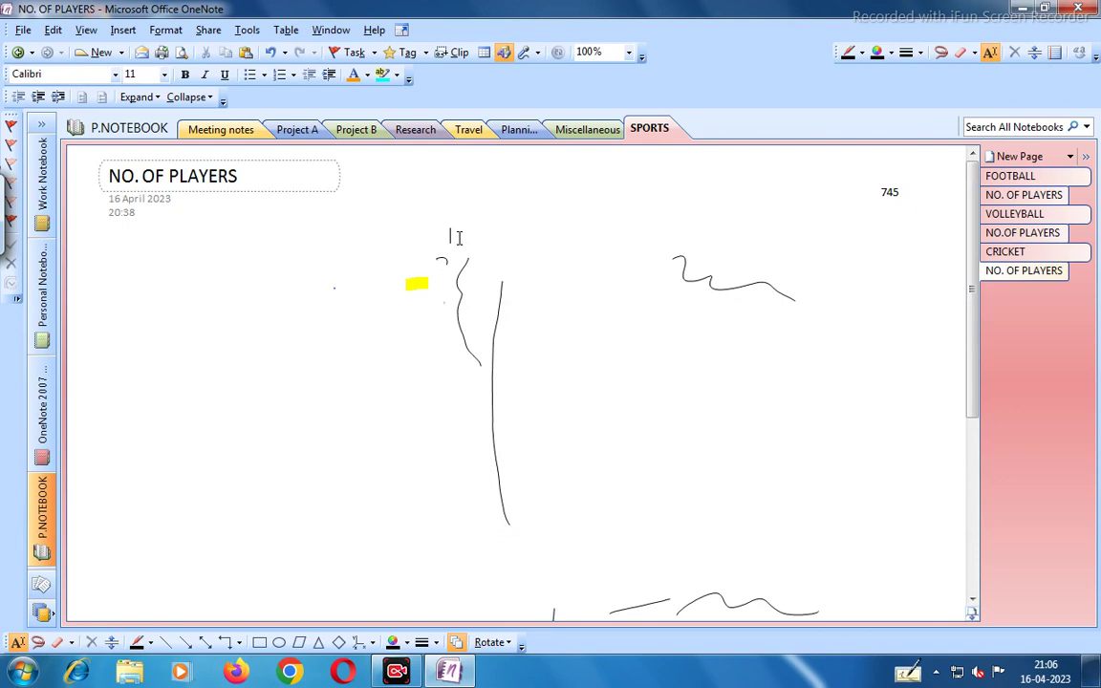
{"action": "left_click", "coordinate": [570, 334]}
Insert more writing space below the upper squiggle, and further space above all the ink under the page title.
{"action": "left_click", "coordinate": [1034, 53]}
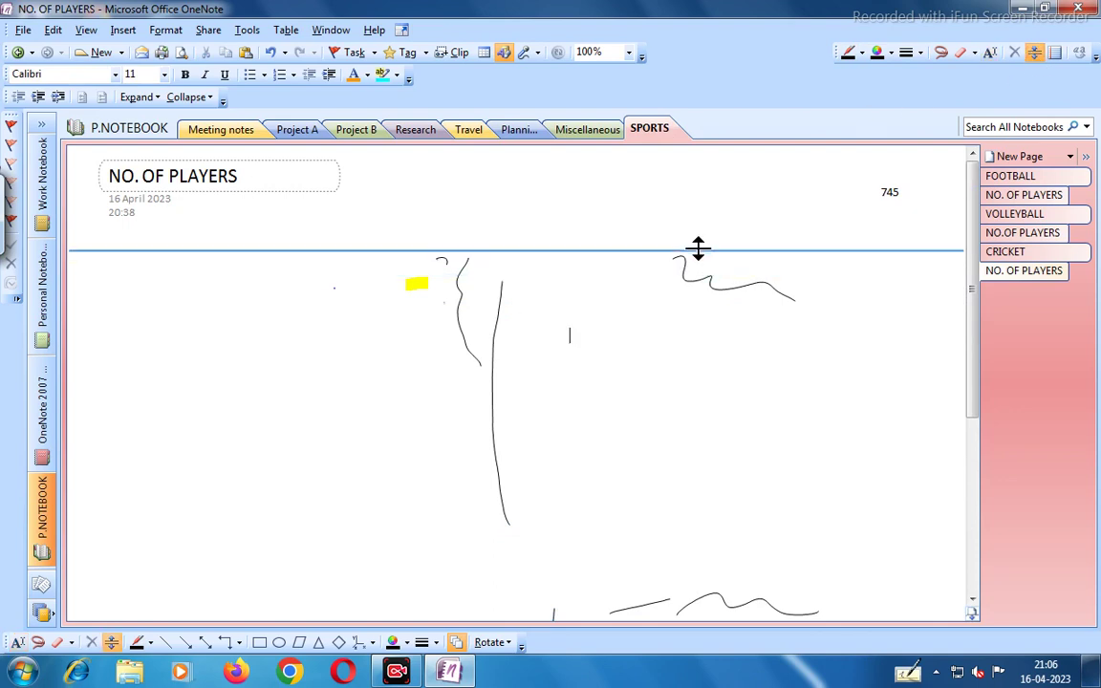
{"action": "left_click_drag", "start_coordinate": [684, 344], "coordinate": [700, 584]}
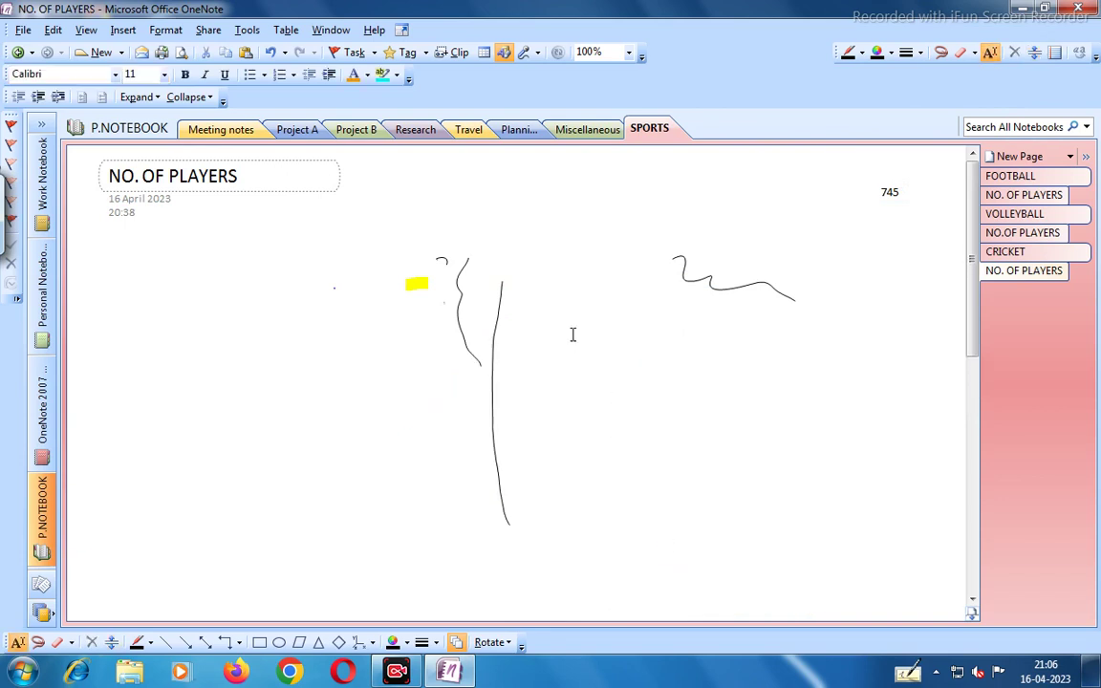
{"action": "left_click", "coordinate": [1035, 53]}
{"action": "mouse_move", "coordinate": [734, 201]}
{"action": "left_mouse_down"}
{"action": "mouse_move", "coordinate": [730, 295]}
{"action": "mouse_move", "coordinate": [789, 583]}
{"action": "left_mouse_up"}
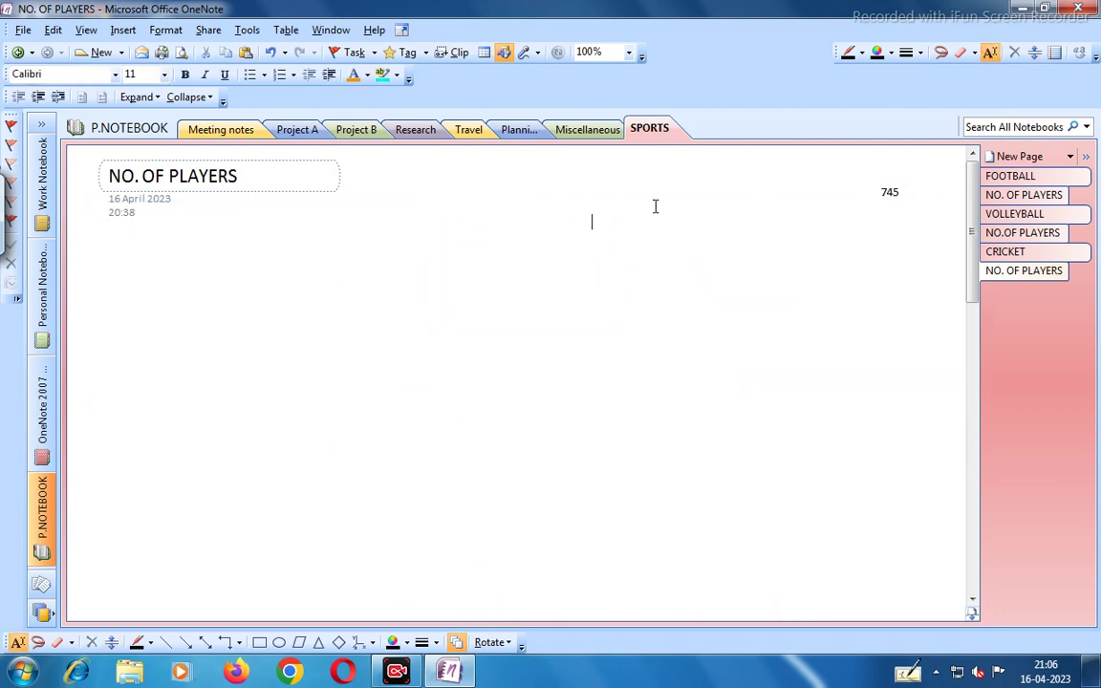
{"action": "left_click", "coordinate": [1034, 52]}
{"action": "left_click_drag", "start_coordinate": [884, 205], "coordinate": [837, 451]}
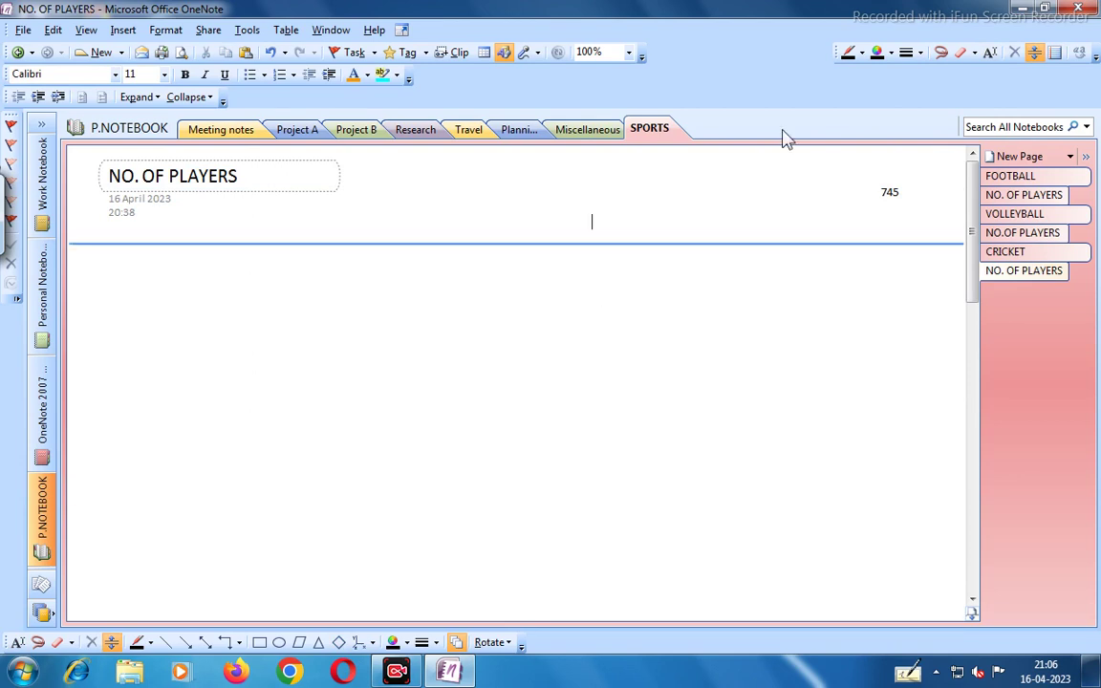
{"action": "left_click", "coordinate": [1034, 54]}
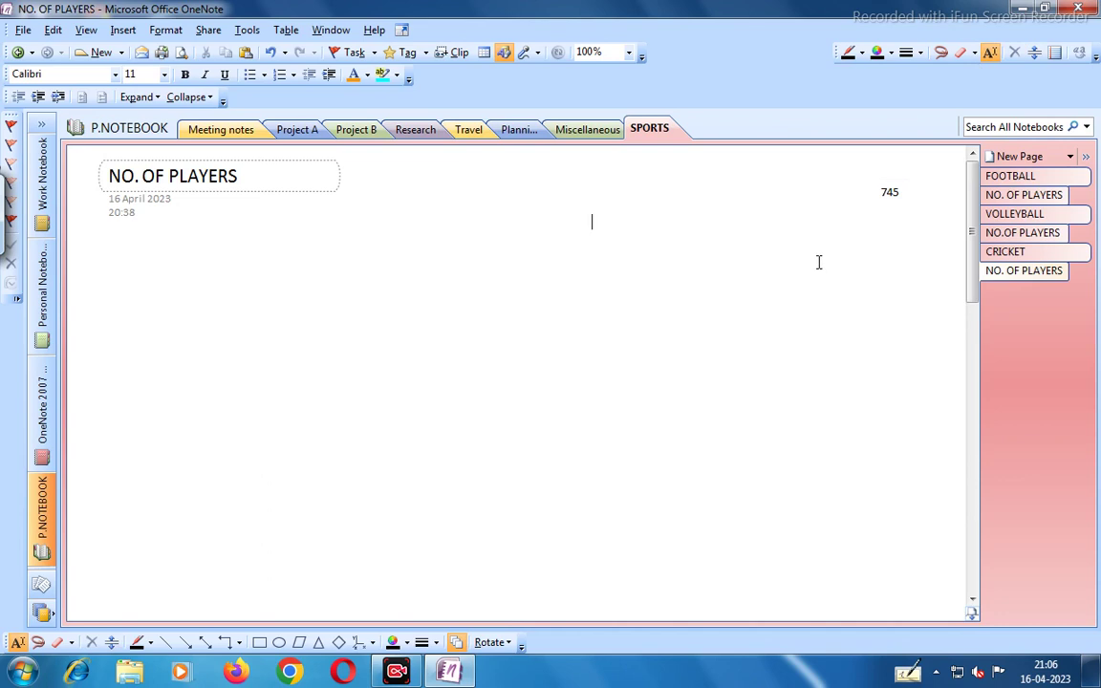
Scribble a line of handwriting with the pen mid-page, underline it twice and draw a small down arrow beneath.
{"action": "left_click", "coordinate": [848, 53]}
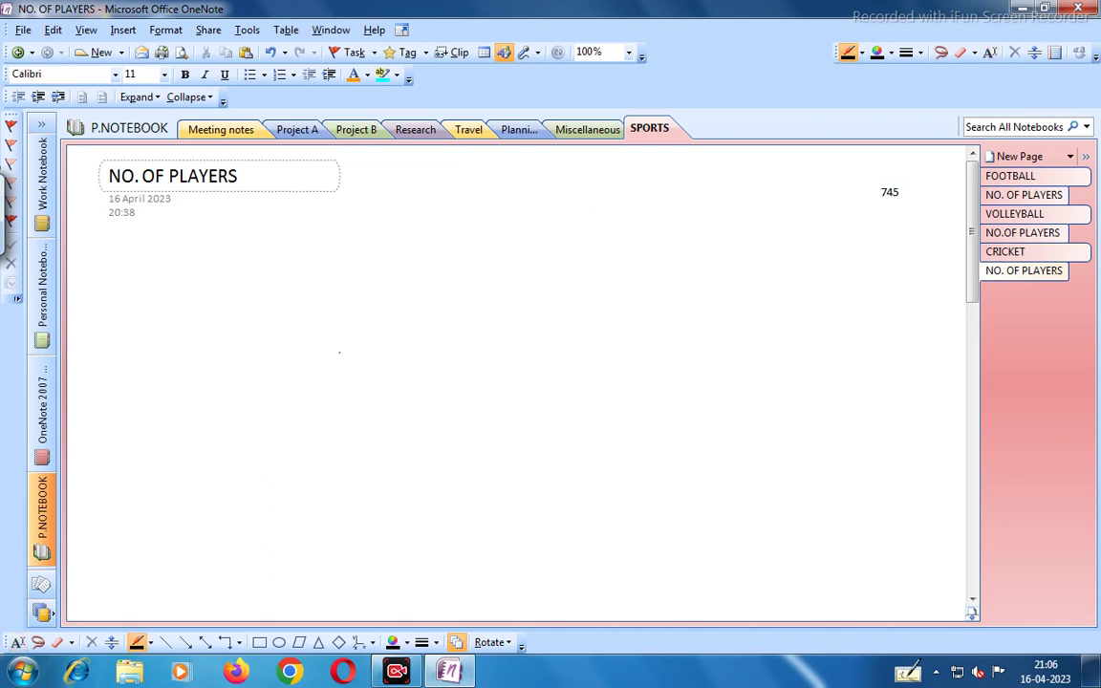
{"action": "mouse_move", "coordinate": [345, 334]}
{"action": "left_mouse_down"}
{"action": "mouse_move", "coordinate": [415, 360]}
{"action": "mouse_move", "coordinate": [635, 360]}
{"action": "left_mouse_up"}
{"action": "left_click_drag", "start_coordinate": [361, 390], "coordinate": [547, 373]}
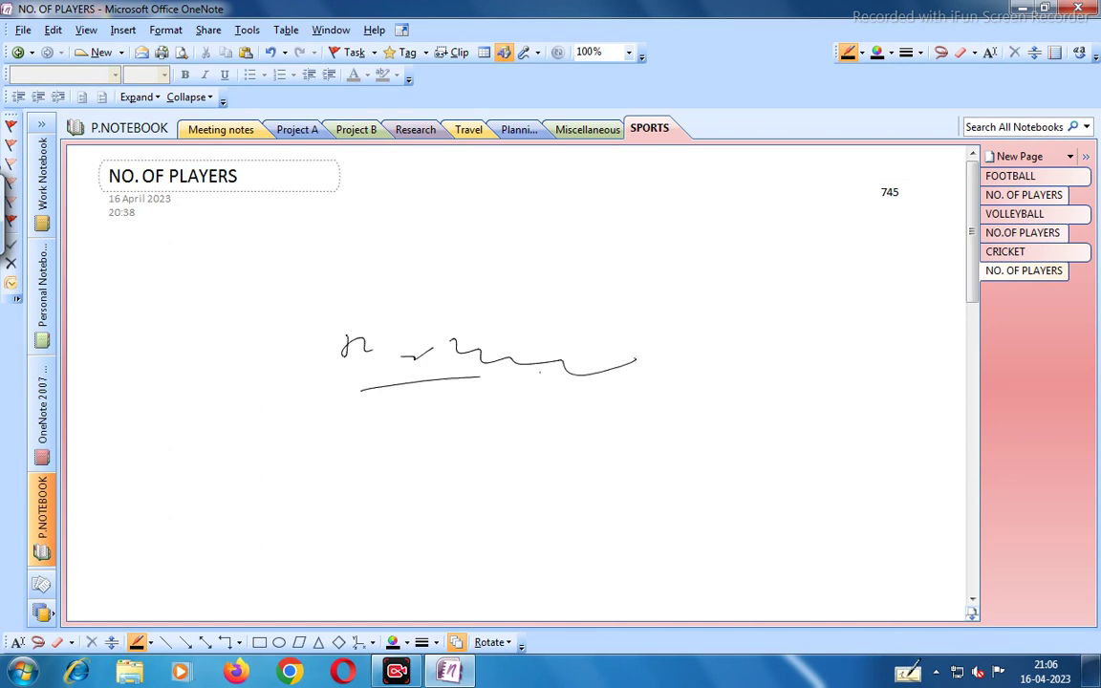
{"action": "left_click_drag", "start_coordinate": [447, 394], "coordinate": [504, 386]}
{"action": "key", "text": "Escape"}
{"action": "left_click", "coordinate": [475, 445]}
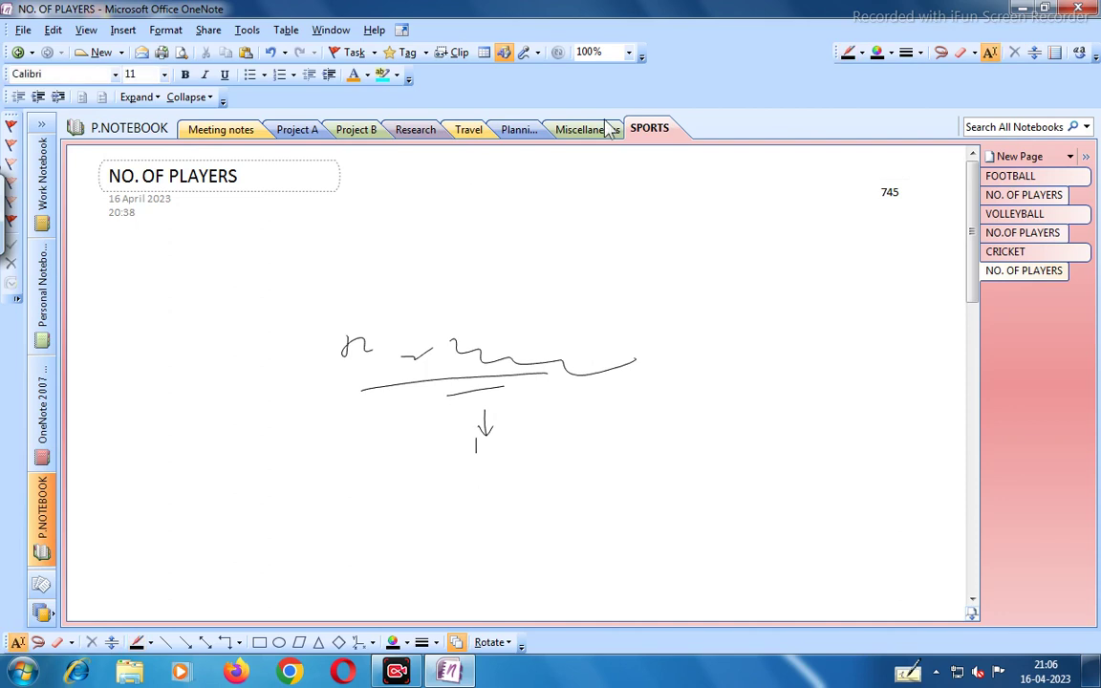
Reduce the writing space below the down arrow to pull the lower ink upward.
{"action": "left_click", "coordinate": [1034, 52]}
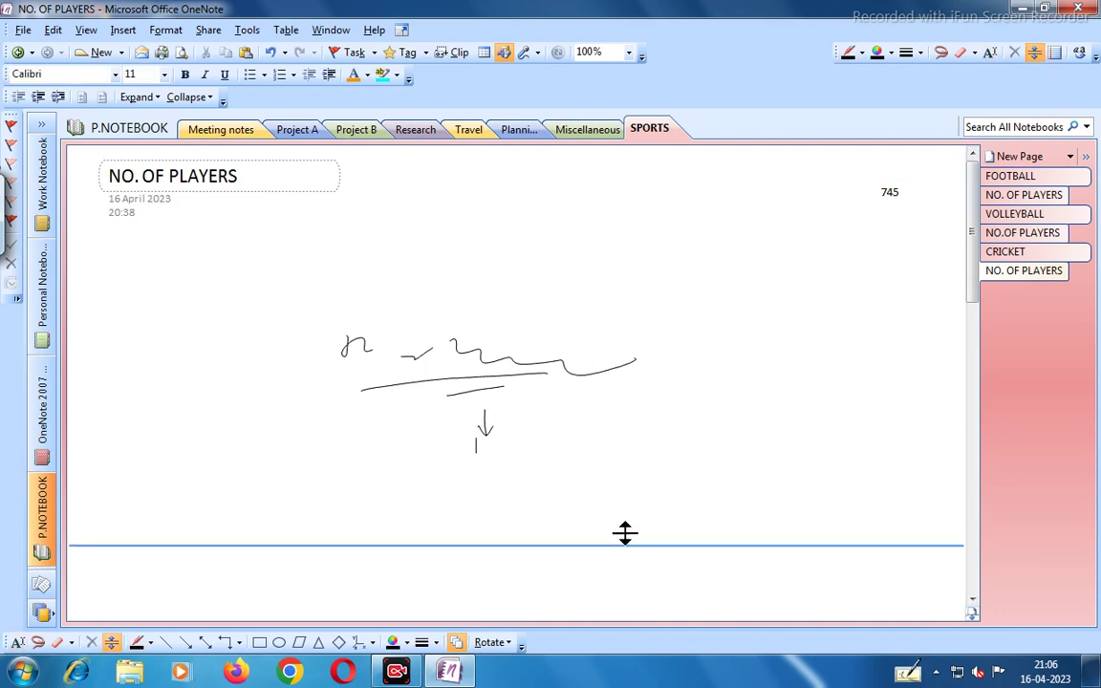
{"action": "left_click_drag", "start_coordinate": [624, 477], "coordinate": [558, 297]}
{"action": "left_click", "coordinate": [530, 312]}
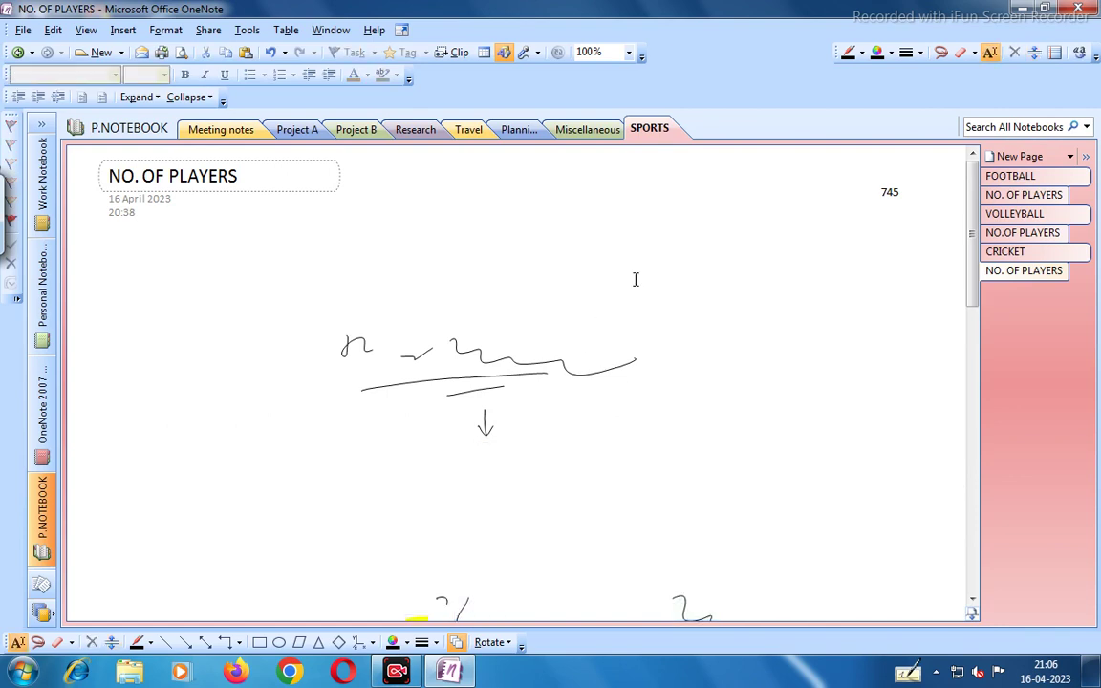
Reduce the writing space between the page title and the underlined handwriting to pull the ink upward.
{"action": "left_click", "coordinate": [1036, 55]}
{"action": "left_click_drag", "start_coordinate": [535, 294], "coordinate": [534, 149]}
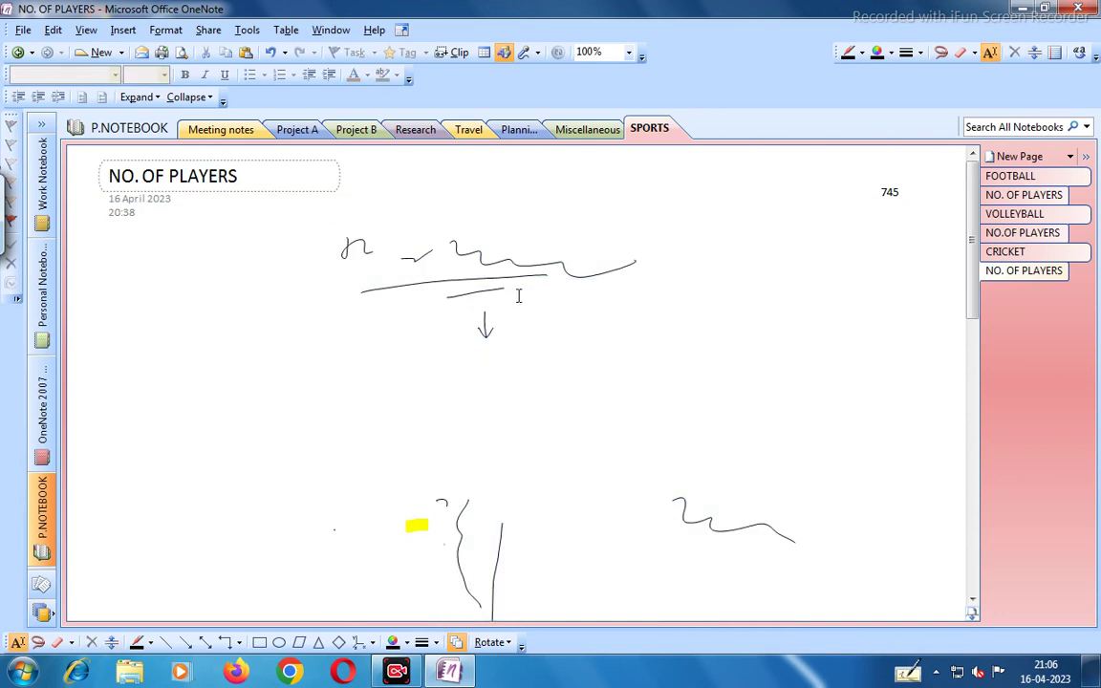
{"action": "left_click", "coordinate": [1035, 52]}
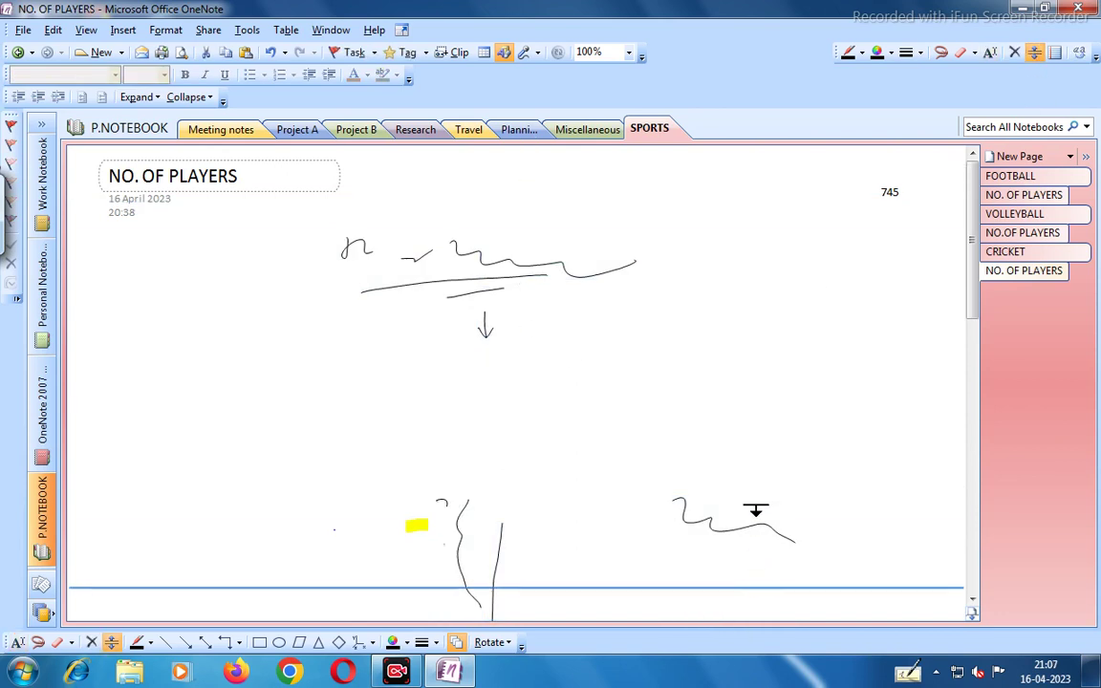
{"action": "key", "text": "Escape"}
{"action": "left_click", "coordinate": [507, 234]}
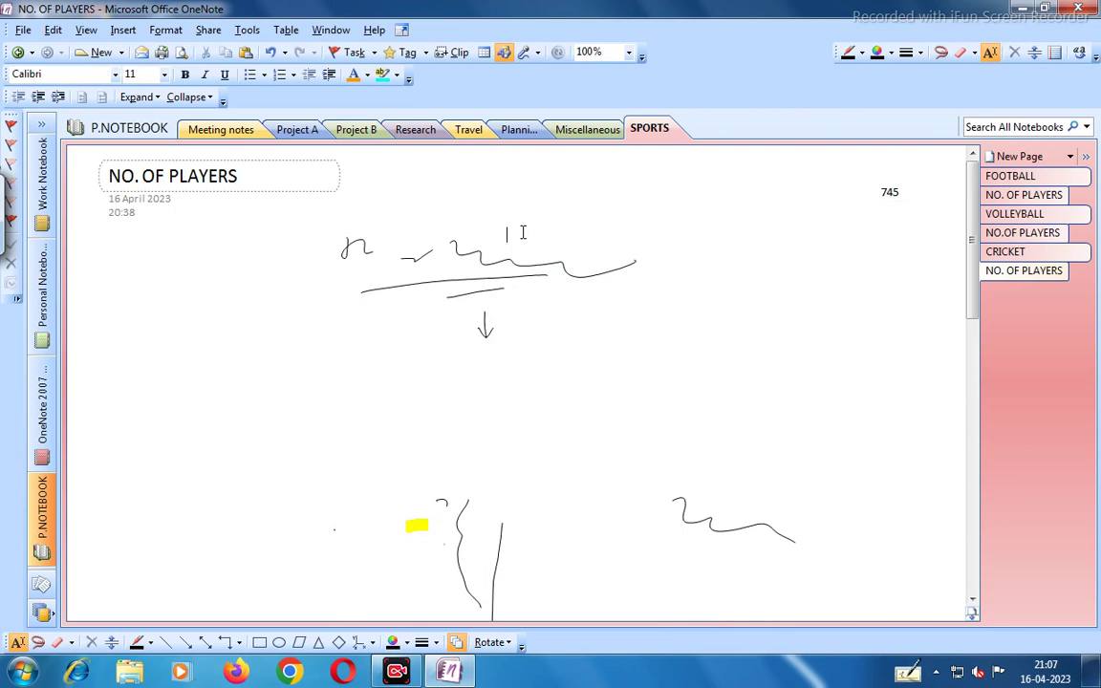
Remove a little more writing space above the handwriting, and insert a large block of extra space there.
{"action": "left_click", "coordinate": [1035, 52]}
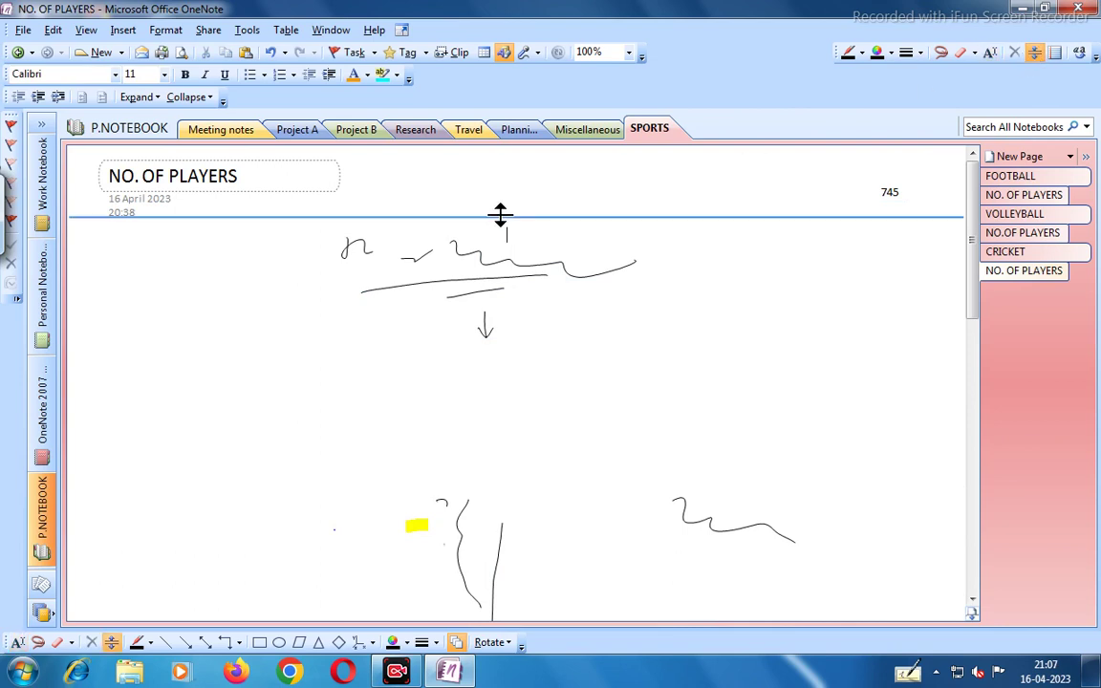
{"action": "left_click_drag", "start_coordinate": [501, 214], "coordinate": [489, 162]}
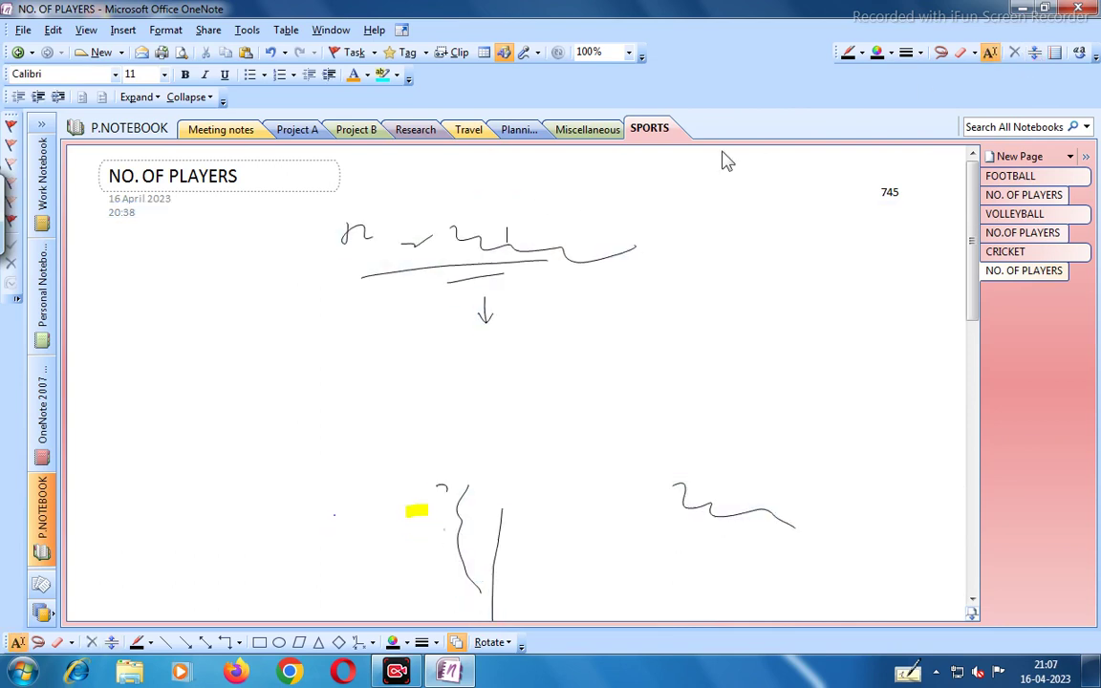
{"action": "left_click", "coordinate": [1035, 53]}
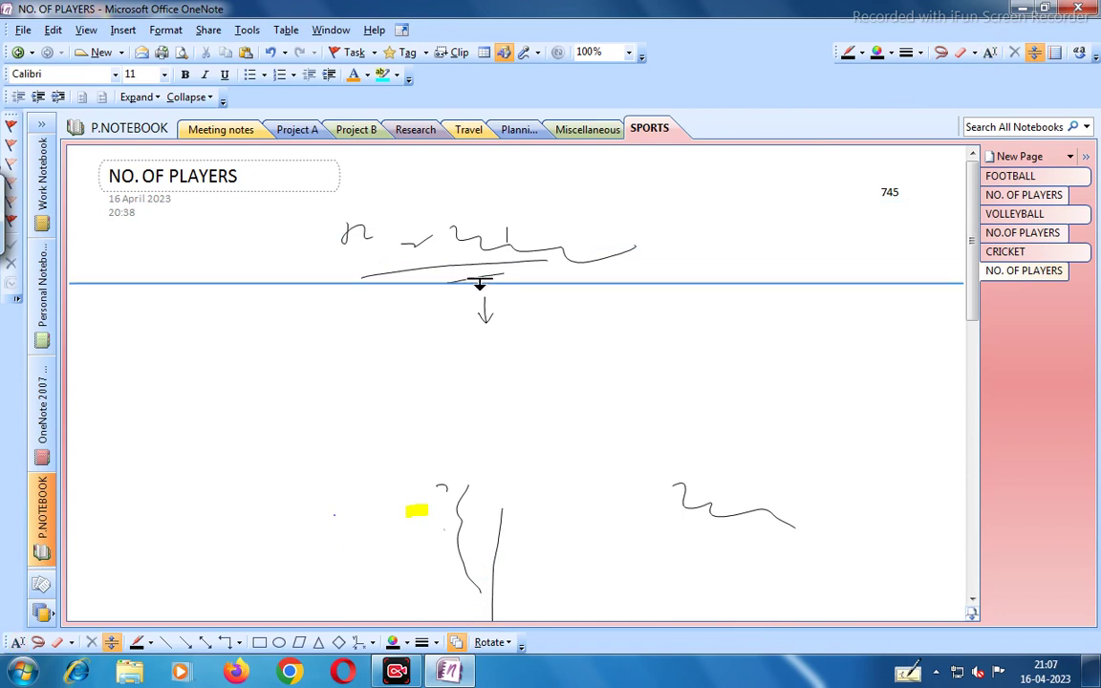
{"action": "left_click_drag", "start_coordinate": [490, 211], "coordinate": [568, 537]}
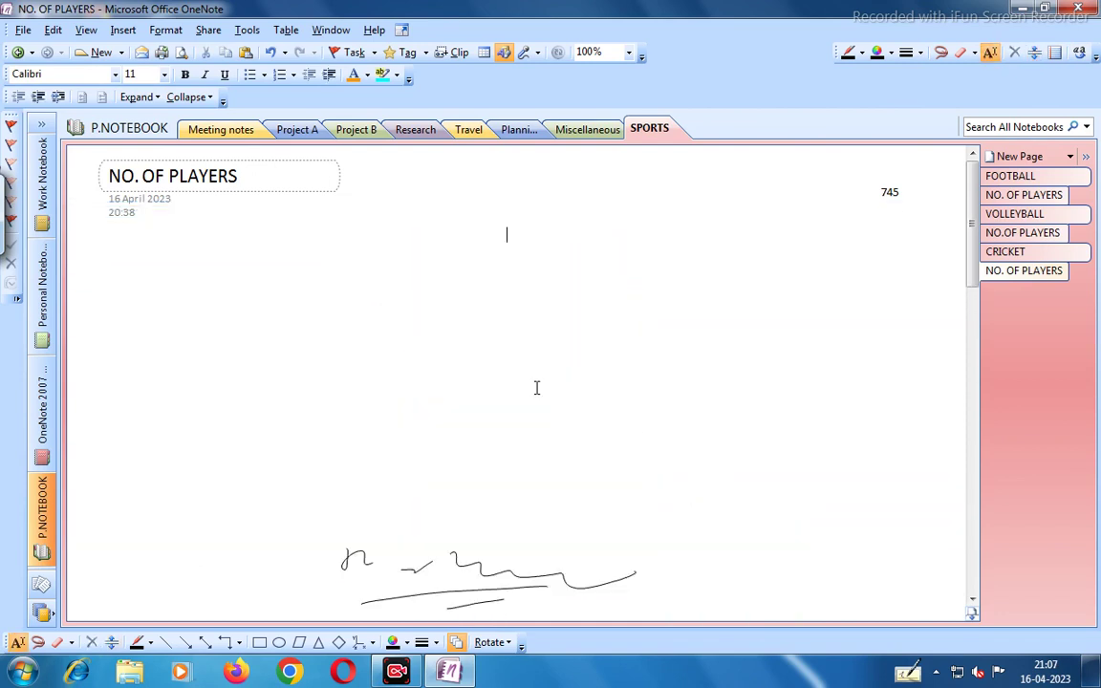
Turn the page's rule lines on and off again.
{"action": "left_click", "coordinate": [1056, 54]}
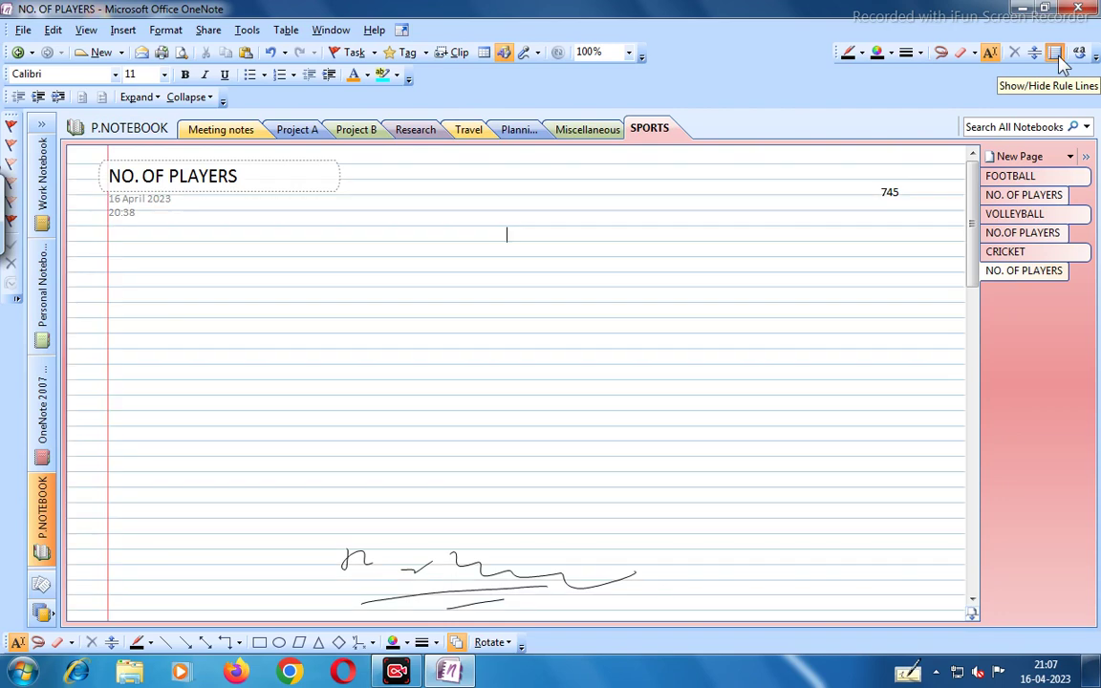
{"action": "left_click", "coordinate": [1056, 54]}
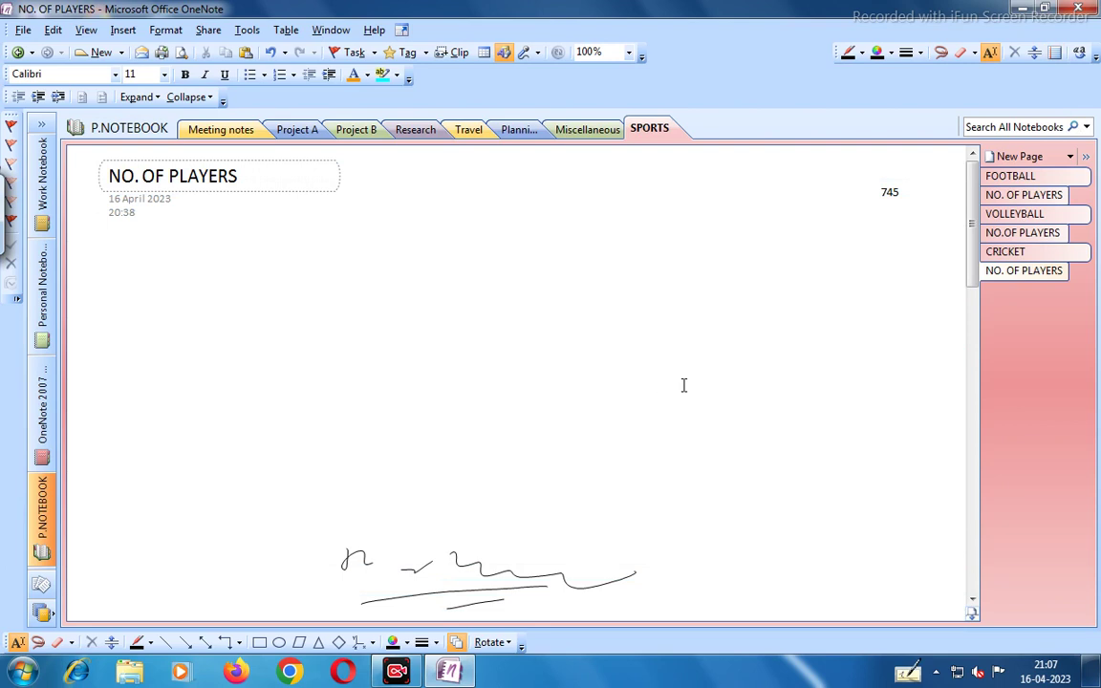
Handwrite "Hello" with the pen in the blank area below the page title and convert it to text.
{"action": "key", "text": "ctrl+shift+p"}
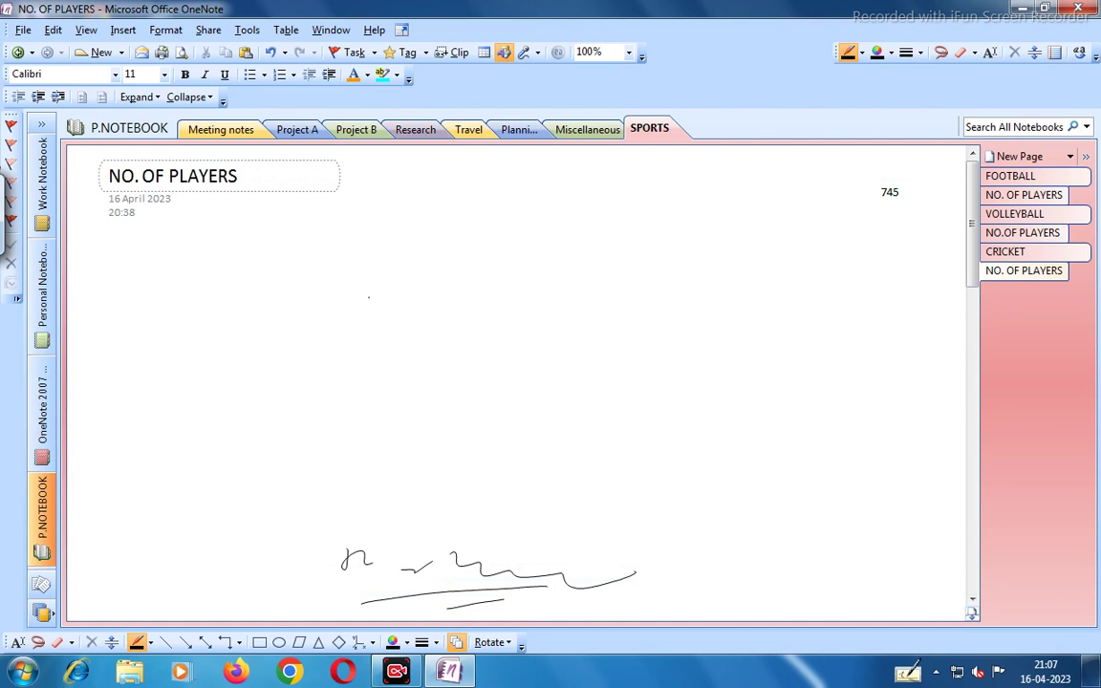
{"action": "left_click_drag", "start_coordinate": [369, 290], "coordinate": [370, 307]}
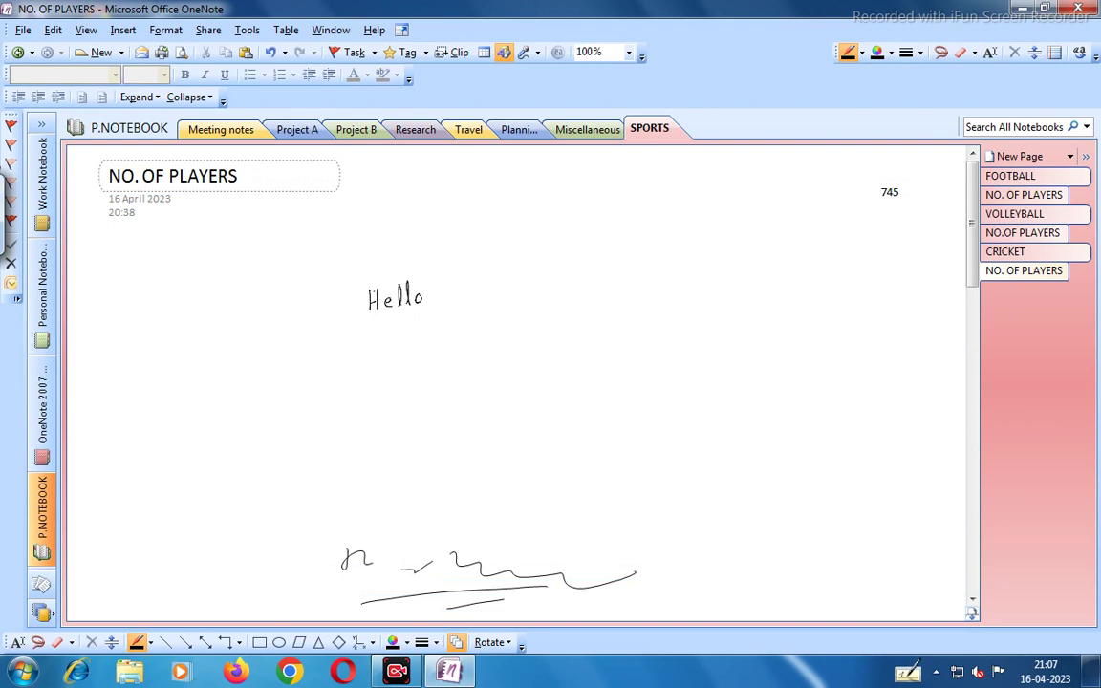
{"action": "left_click", "coordinate": [990, 52]}
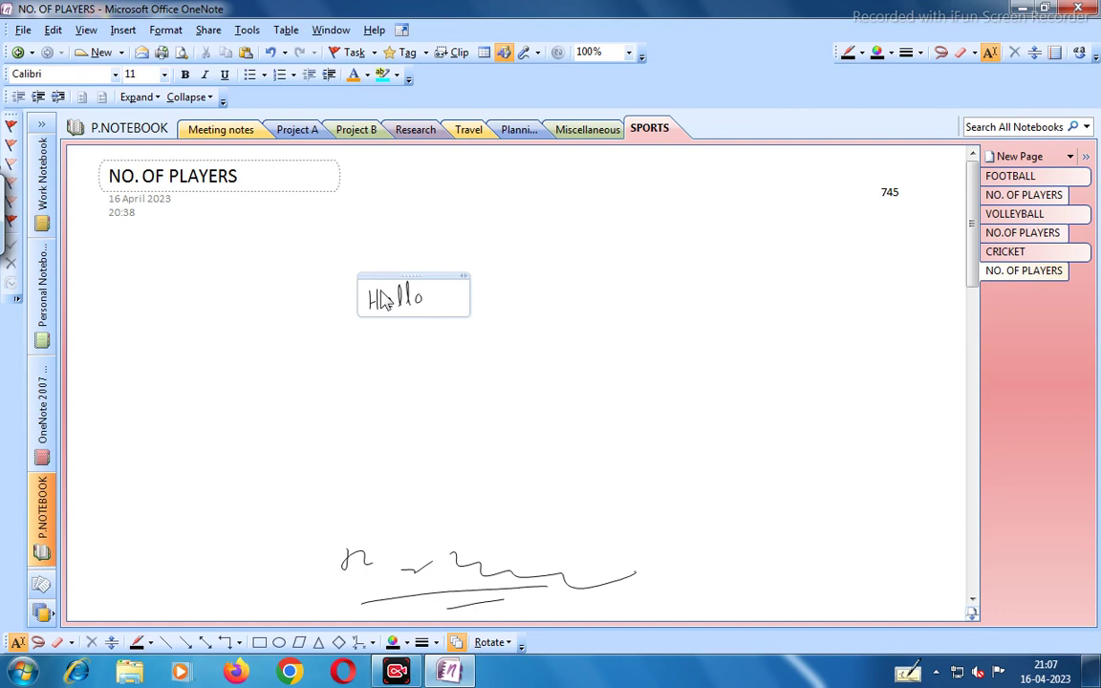
{"action": "left_click_drag", "start_coordinate": [304, 251], "coordinate": [470, 318]}
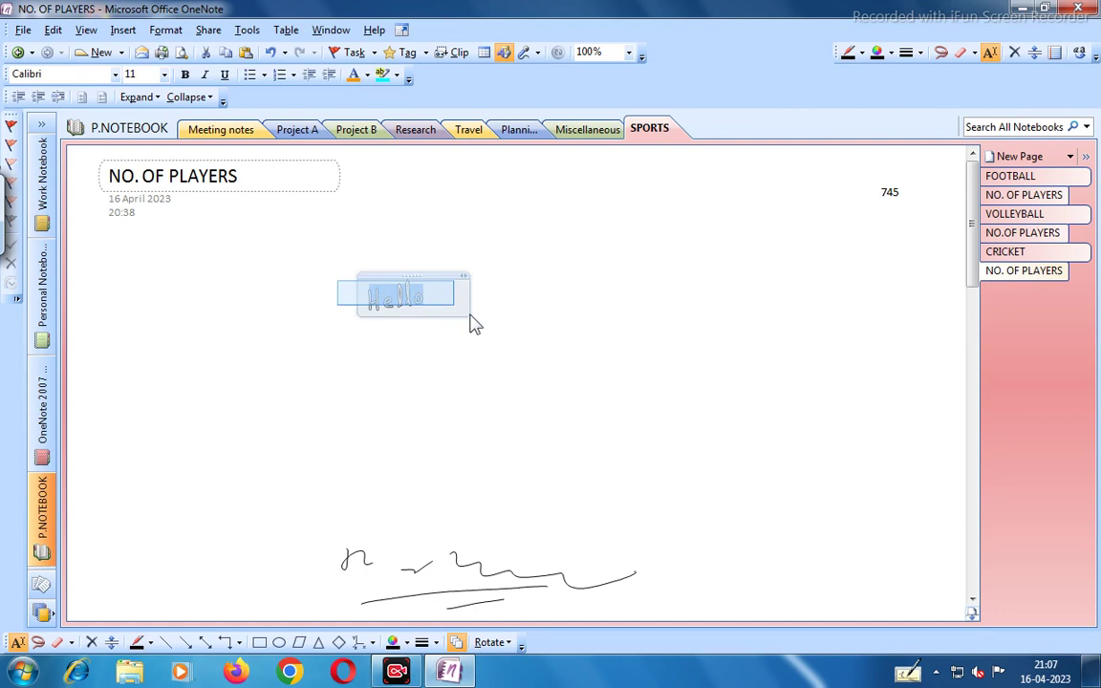
{"action": "left_click", "coordinate": [1081, 54]}
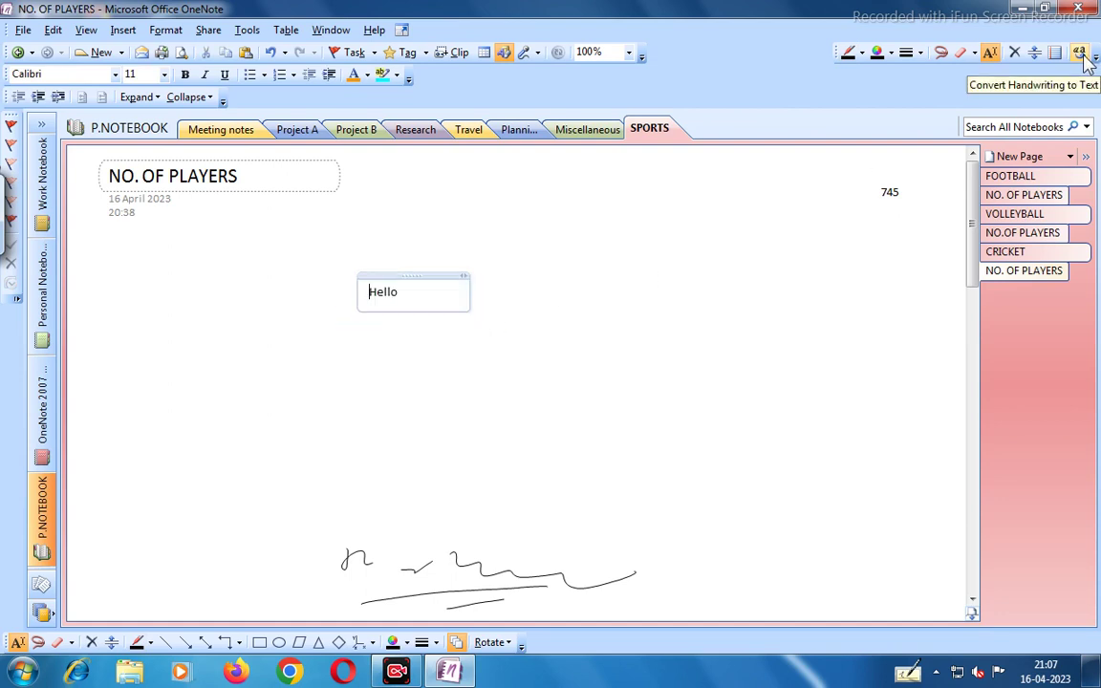
{"action": "left_click", "coordinate": [503, 347]}
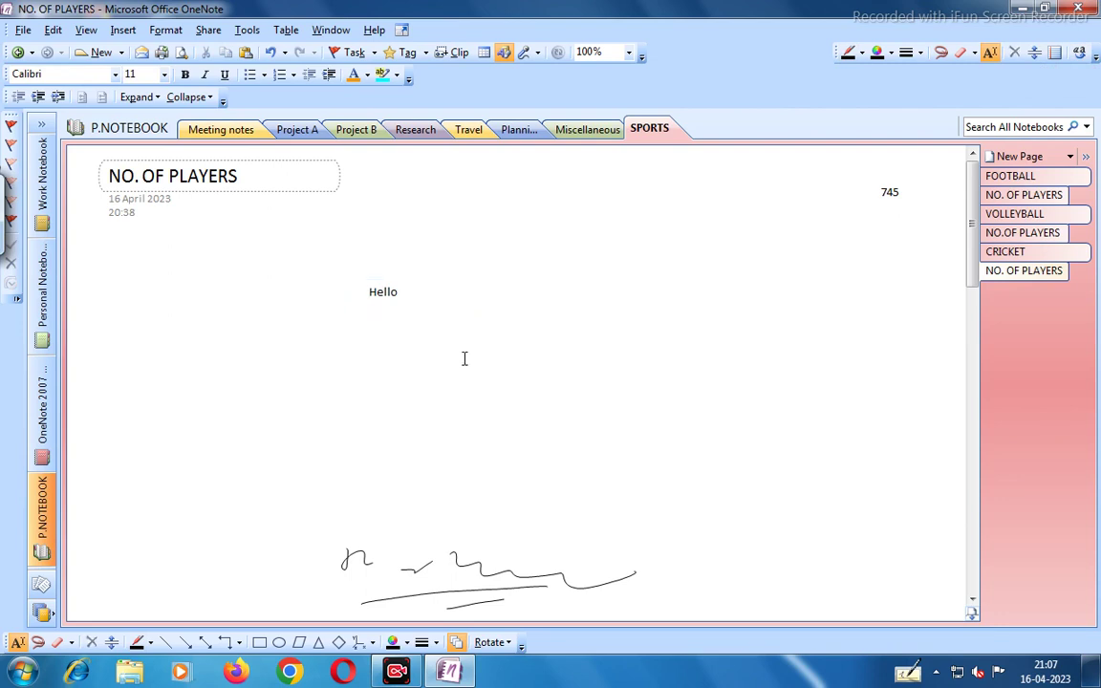
Handwrite "1,2,3,4,5" below and beside the word Hello and convert the handwriting to text.
{"action": "key", "text": "ctrl+shift+p"}
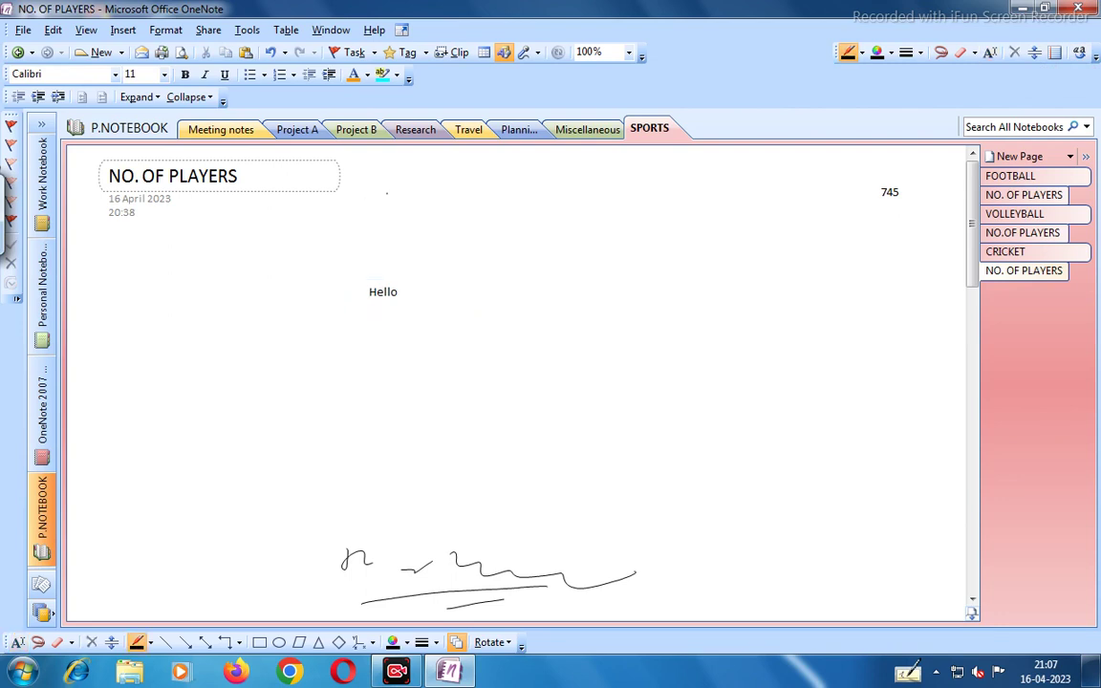
{"action": "left_click_drag", "start_coordinate": [493, 350], "coordinate": [491, 358]}
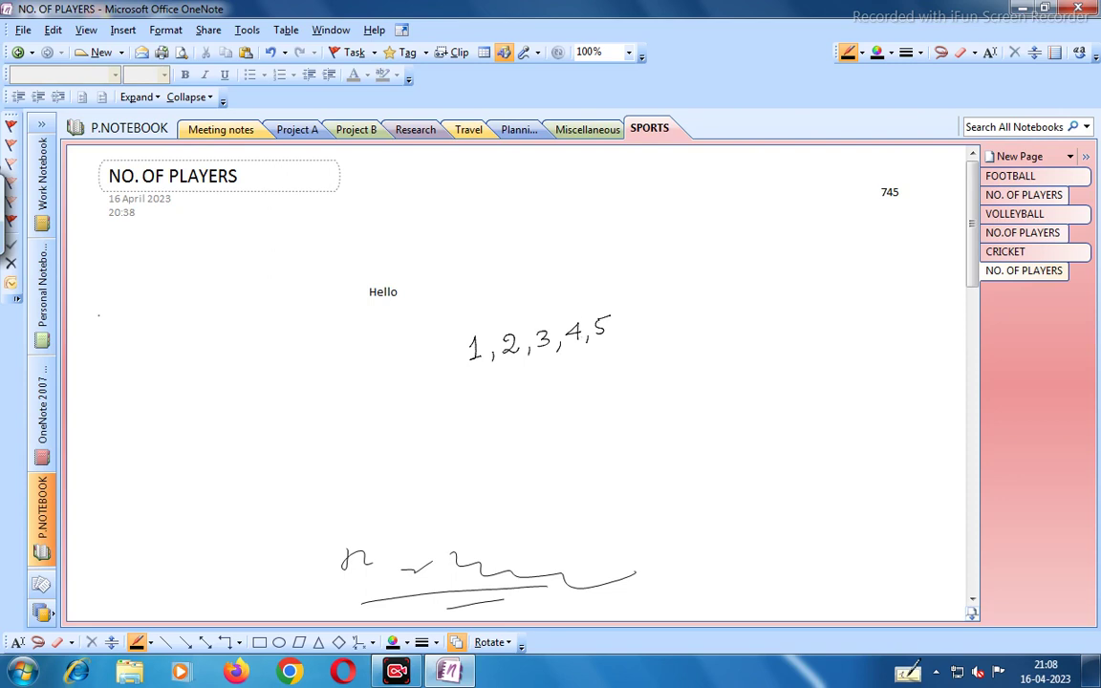
{"action": "key", "text": "Escape"}
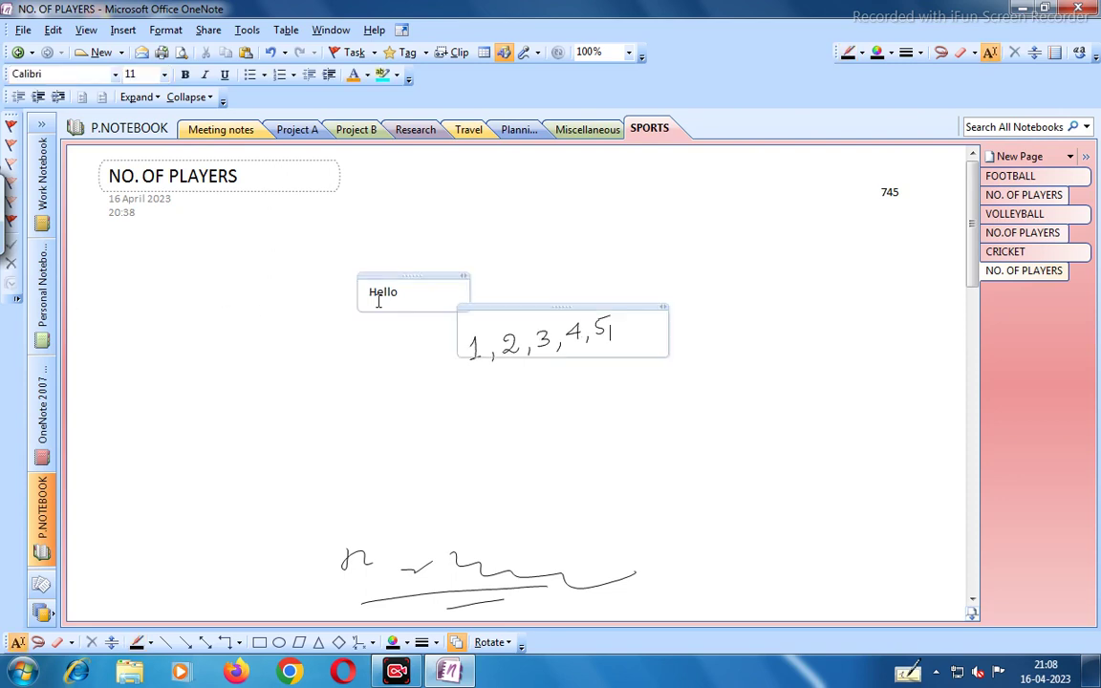
{"action": "mouse_move", "coordinate": [464, 318]}
{"action": "left_mouse_down"}
{"action": "mouse_move", "coordinate": [573, 344]}
{"action": "mouse_move", "coordinate": [637, 387]}
{"action": "mouse_move", "coordinate": [616, 386]}
{"action": "left_mouse_up"}
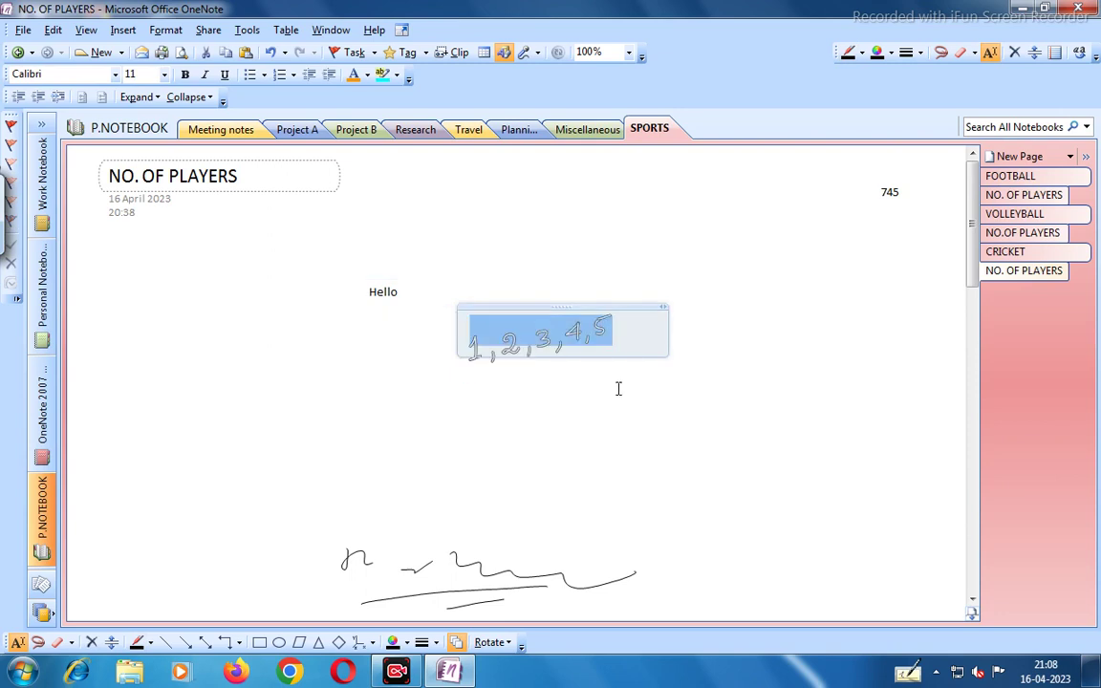
{"action": "left_click", "coordinate": [1081, 55]}
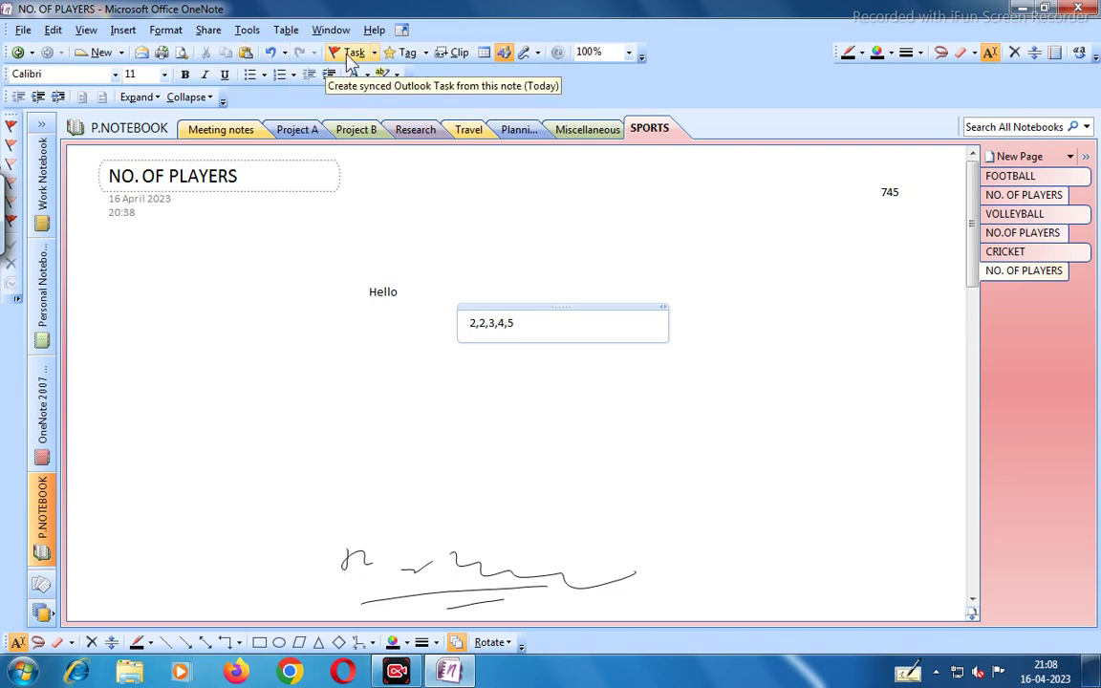
Insert screen clippings of the desktop's Windows logo and the Computer icon below the converted number list.
{"action": "left_click", "coordinate": [459, 54]}
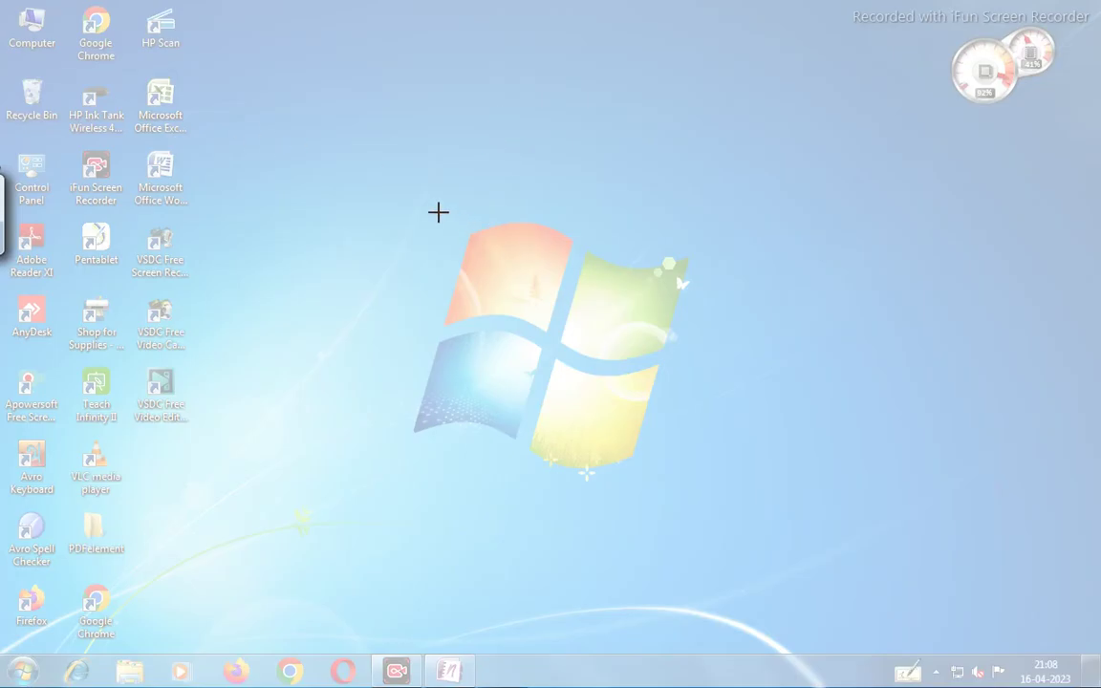
{"action": "left_click_drag", "start_coordinate": [437, 212], "coordinate": [748, 519]}
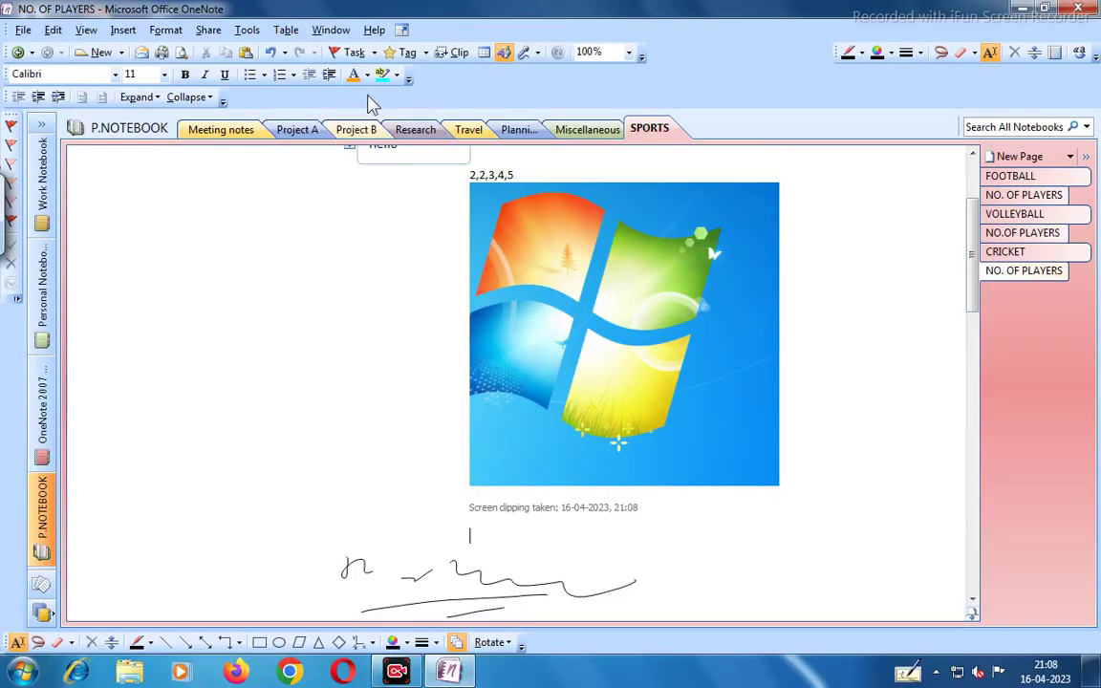
{"action": "left_click", "coordinate": [456, 53]}
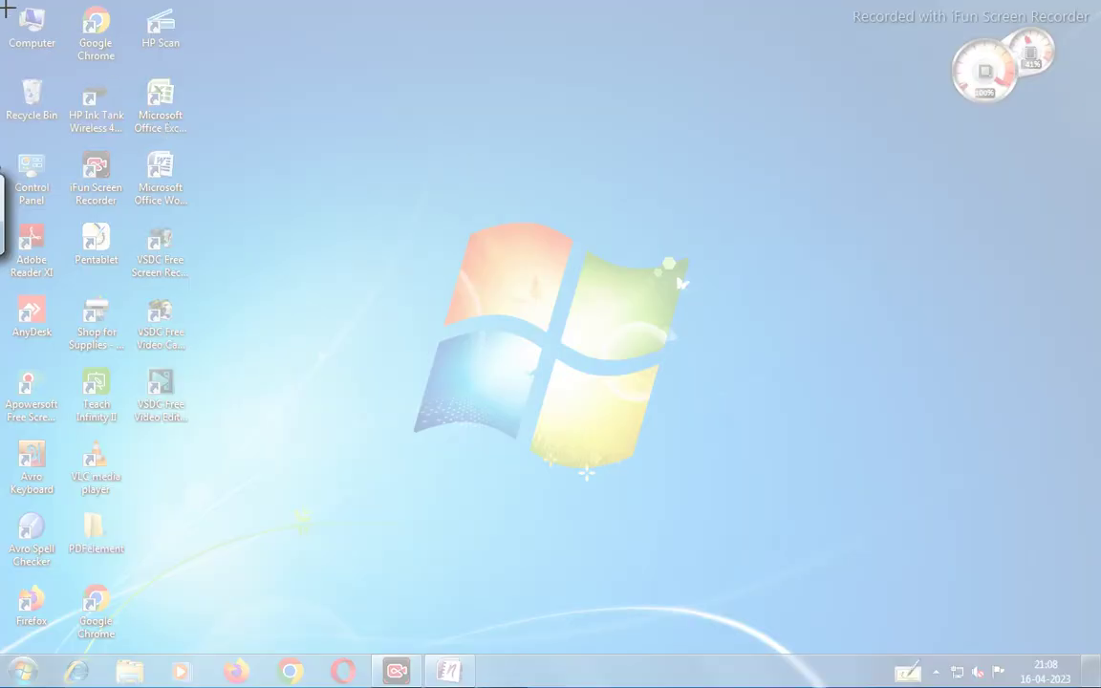
{"action": "left_click_drag", "start_coordinate": [8, 5], "coordinate": [64, 51]}
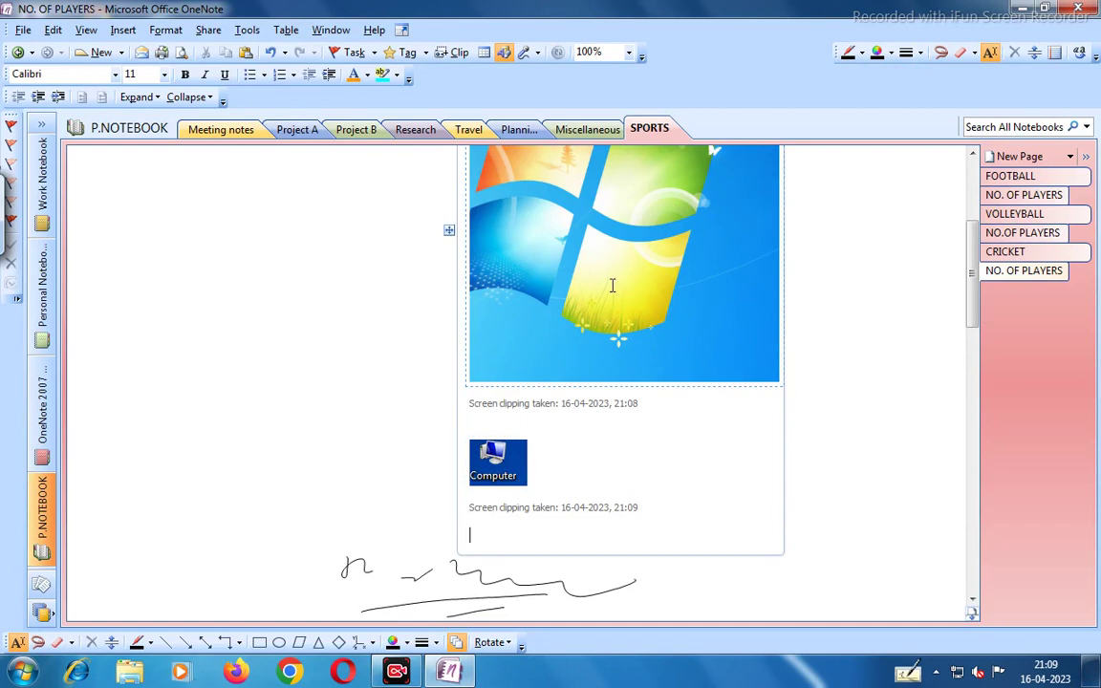
Insert a table of five columns and four rows below the Computer clipping, and nest another of the same size in its first cell.
{"action": "left_click", "coordinate": [485, 55]}
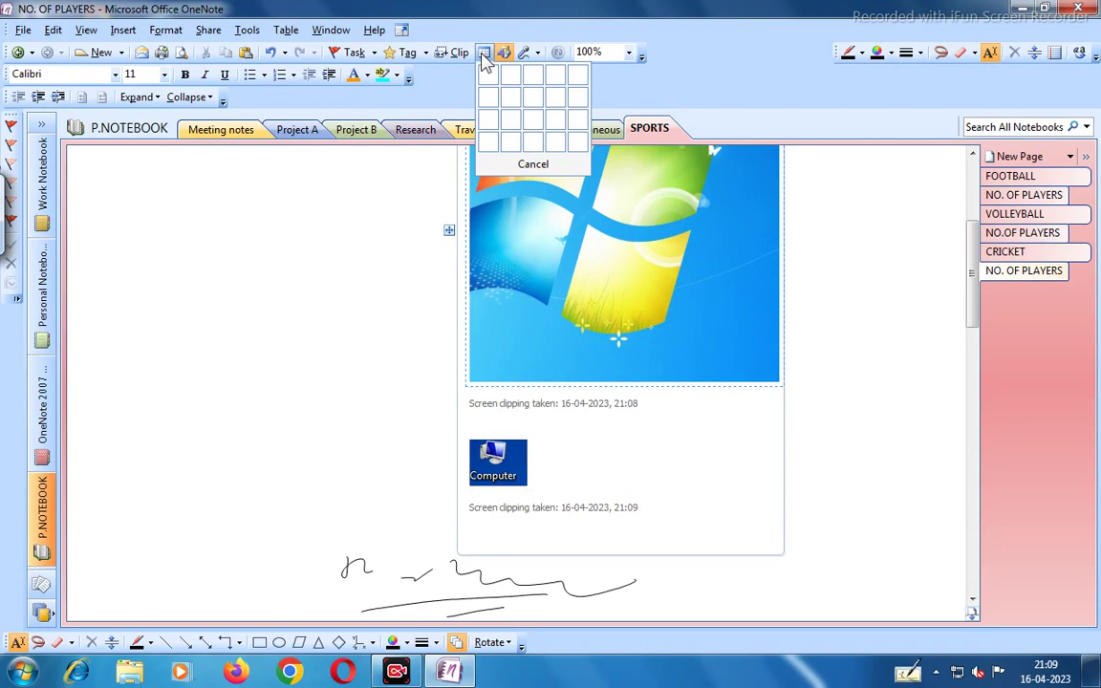
{"action": "left_click", "coordinate": [579, 143]}
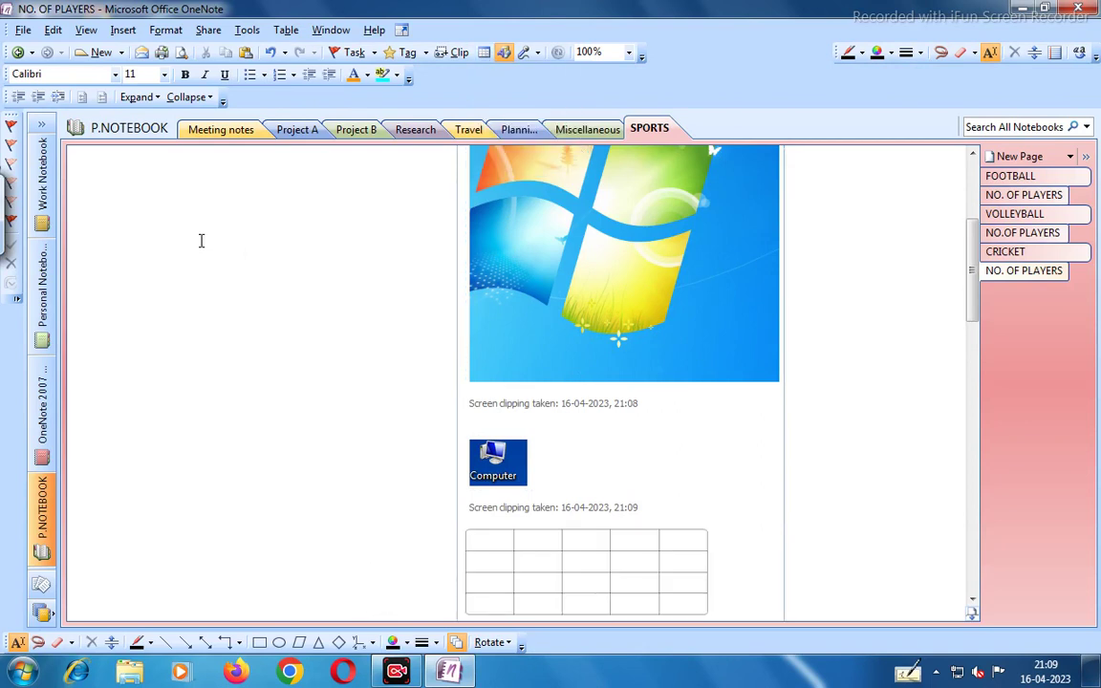
{"action": "left_click_drag", "start_coordinate": [182, 217], "coordinate": [230, 282]}
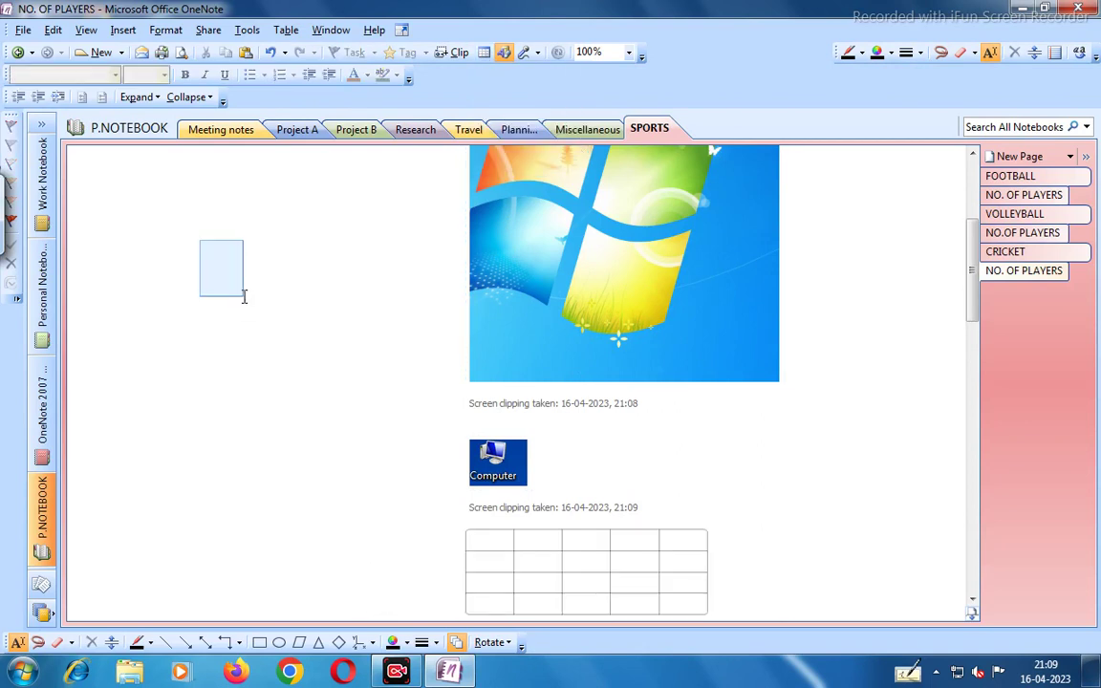
{"action": "left_click", "coordinate": [485, 53]}
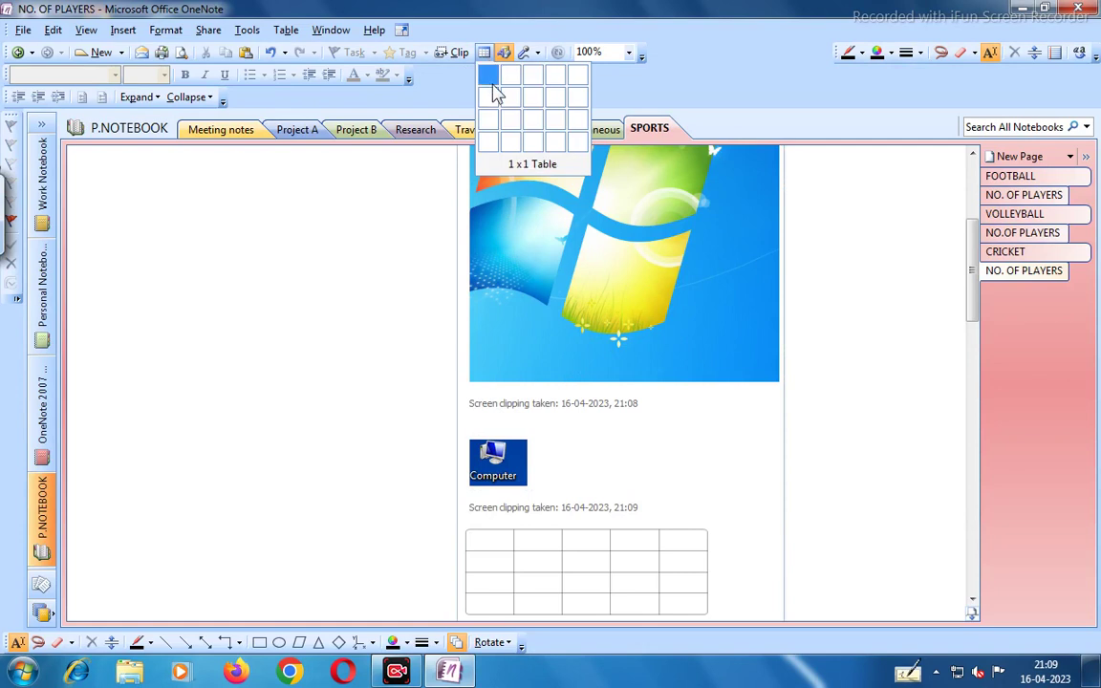
{"action": "left_click", "coordinate": [577, 153]}
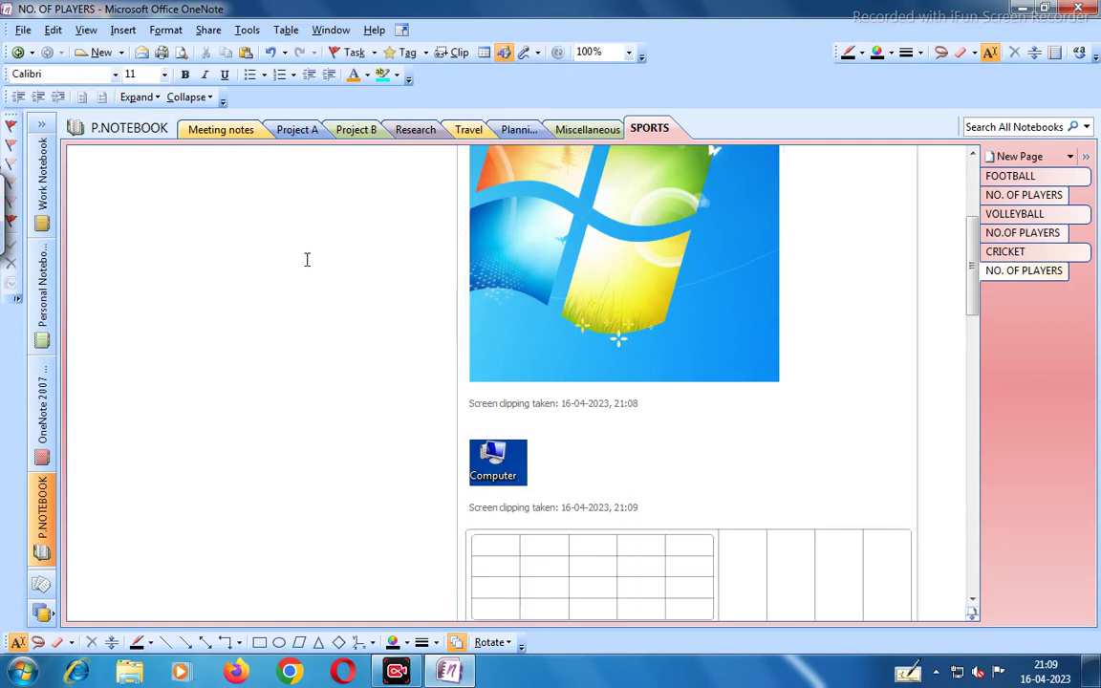
{"action": "left_click", "coordinate": [972, 600]}
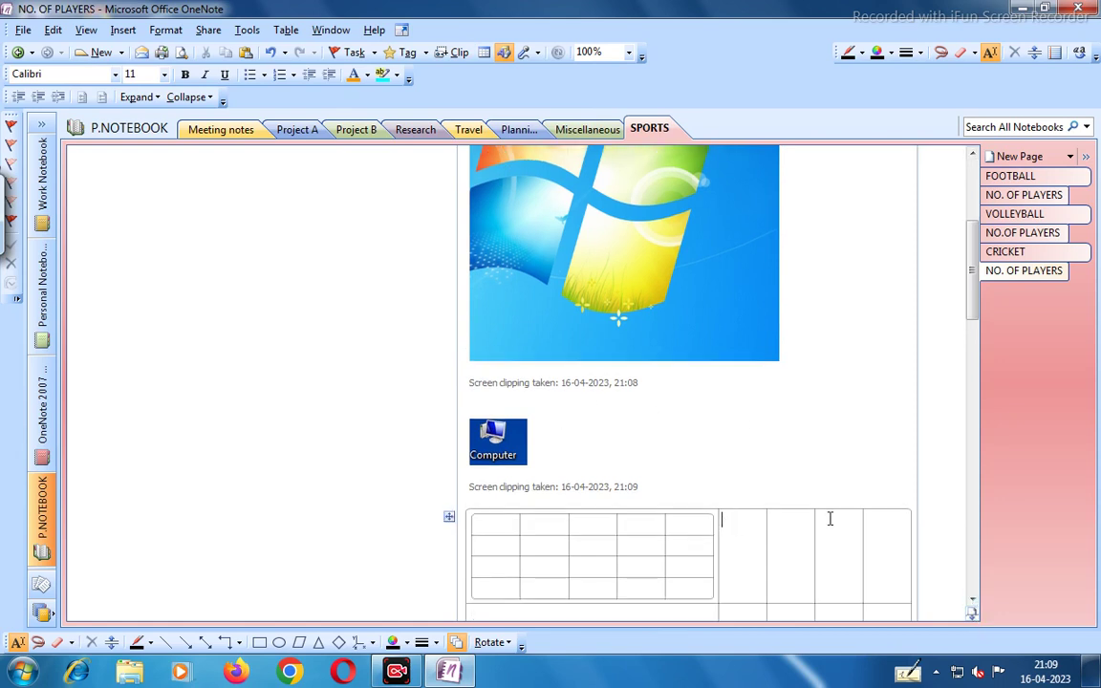
{"action": "left_click", "coordinate": [972, 599]}
{"action": "left_click", "coordinate": [971, 599]}
{"action": "left_click", "coordinate": [972, 600]}
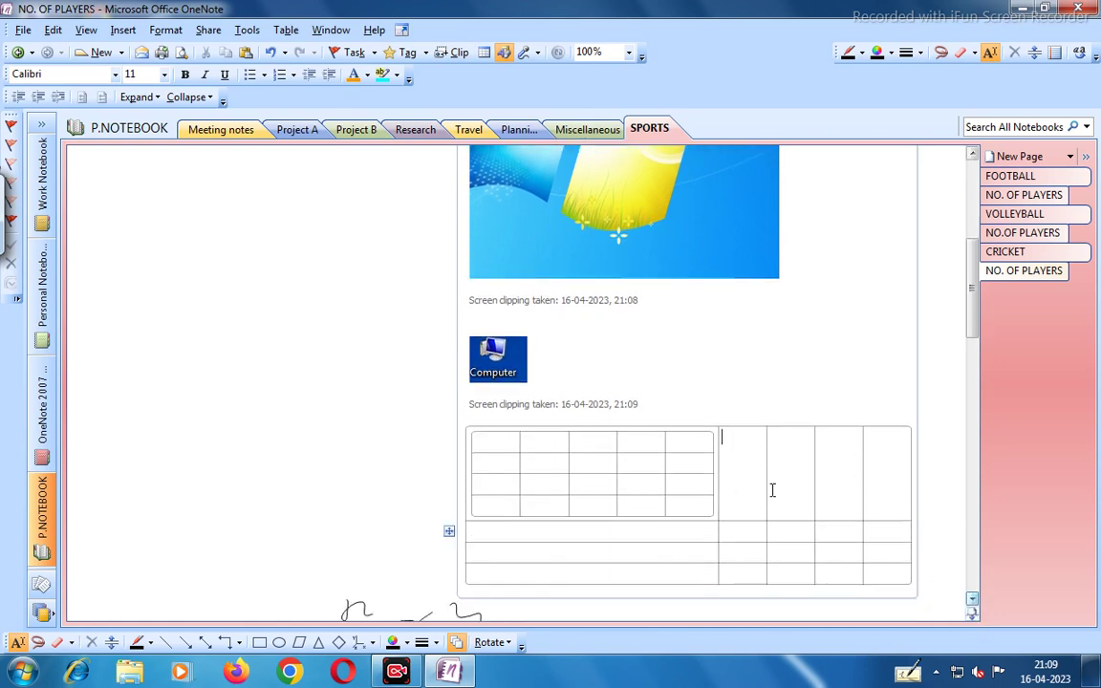
{"action": "scroll", "coordinate": [428, 319], "scroll_direction": "up", "scroll_amount": 3}
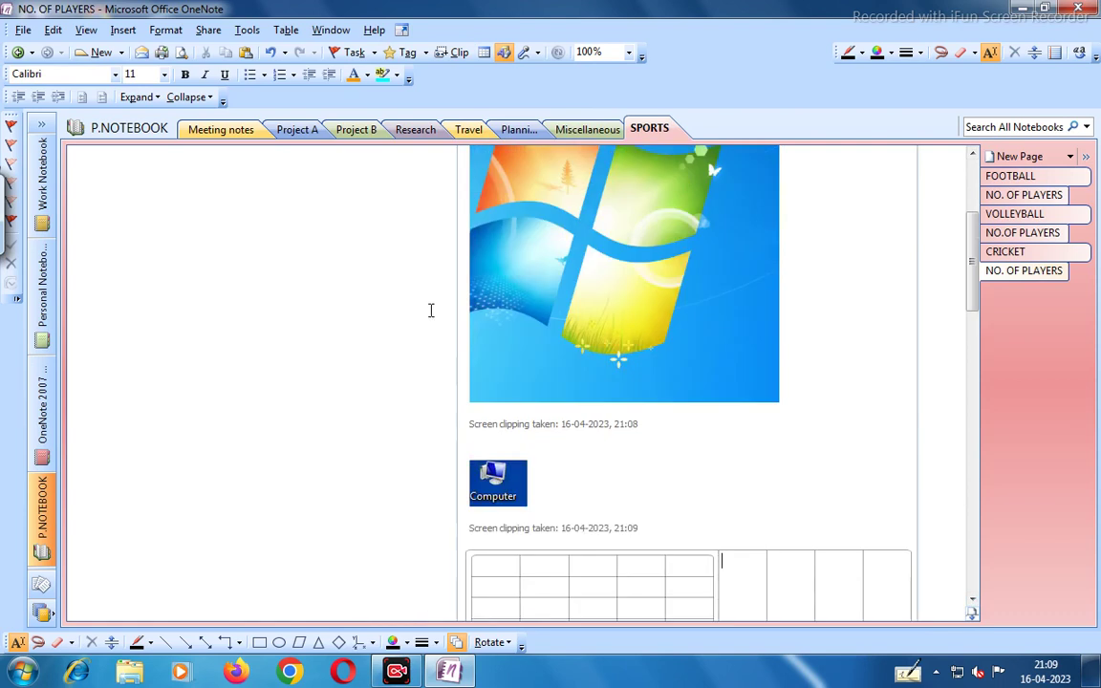
Draw a straight line, a single-headed arrow, a double-headed arrow and a right-angled double-headed arrow in the blank area beside the Windows logo clipping.
{"action": "left_click", "coordinate": [505, 54]}
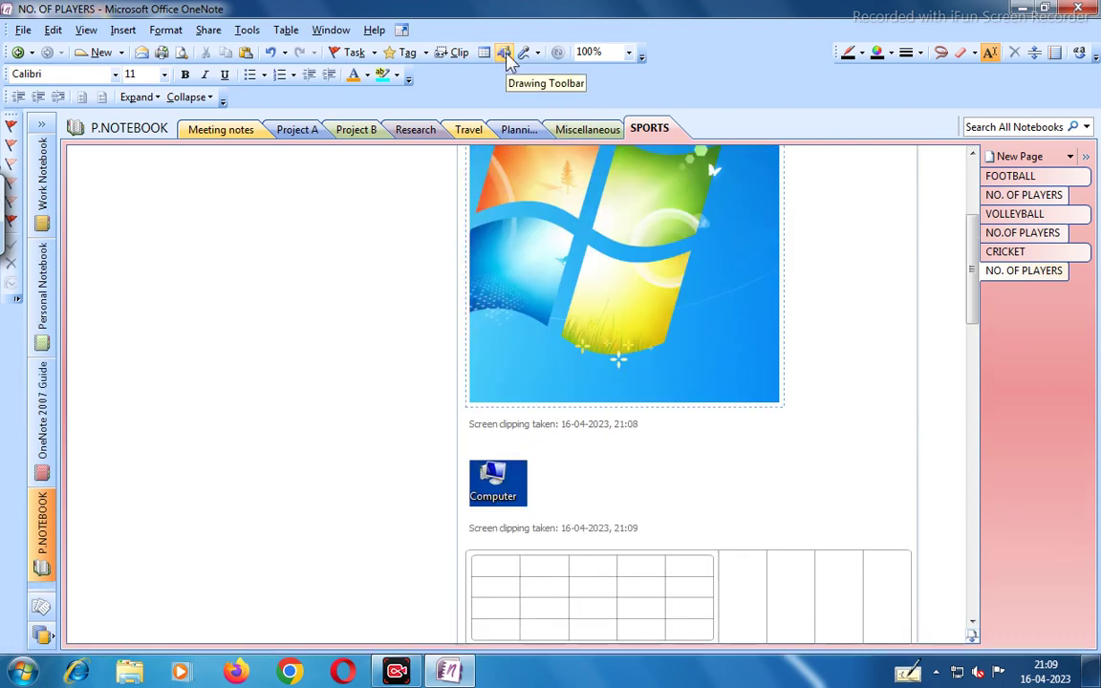
{"action": "left_click", "coordinate": [504, 54]}
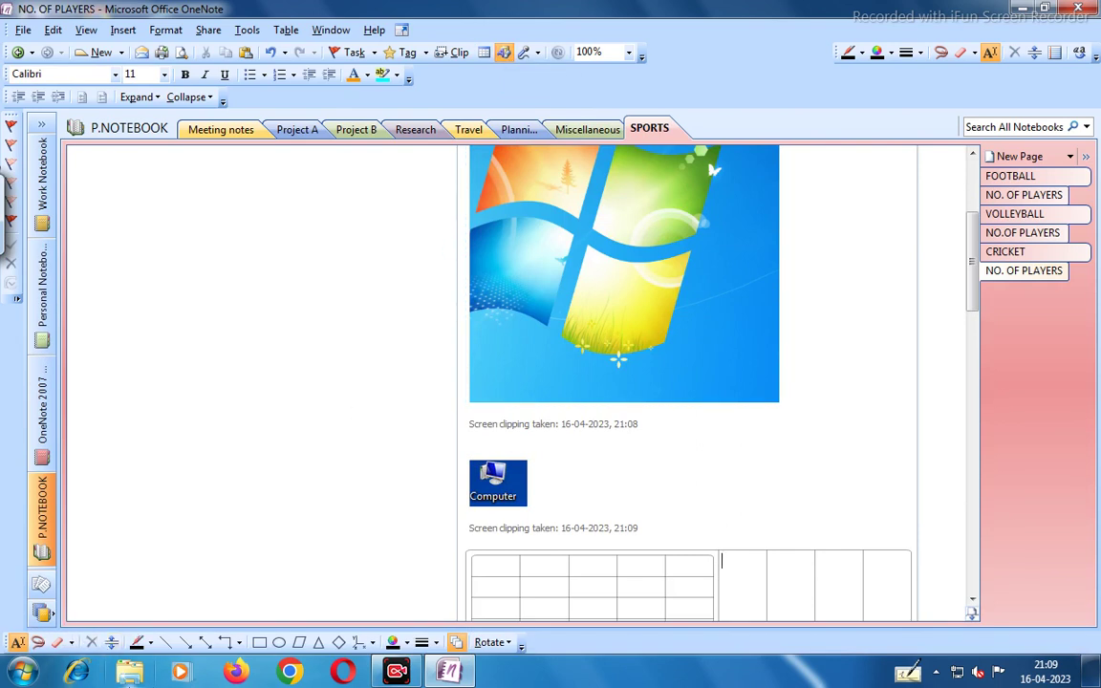
{"action": "left_click", "coordinate": [165, 643]}
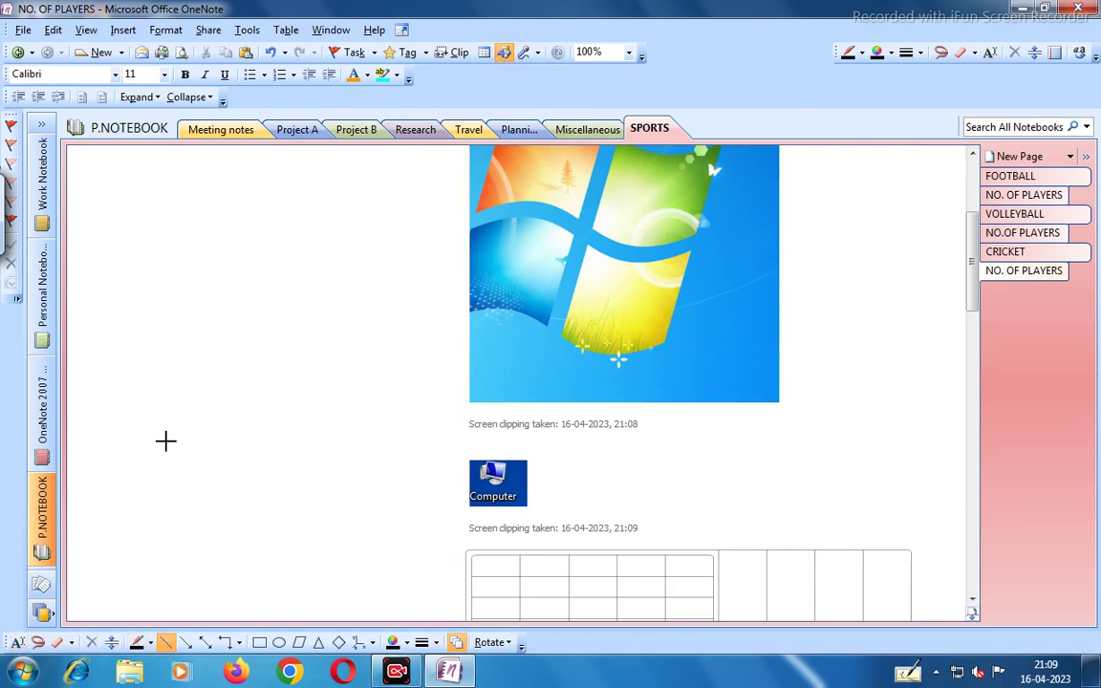
{"action": "left_click_drag", "start_coordinate": [97, 258], "coordinate": [188, 384]}
{"action": "left_click", "coordinate": [185, 642]}
{"action": "left_click_drag", "start_coordinate": [185, 240], "coordinate": [272, 376]}
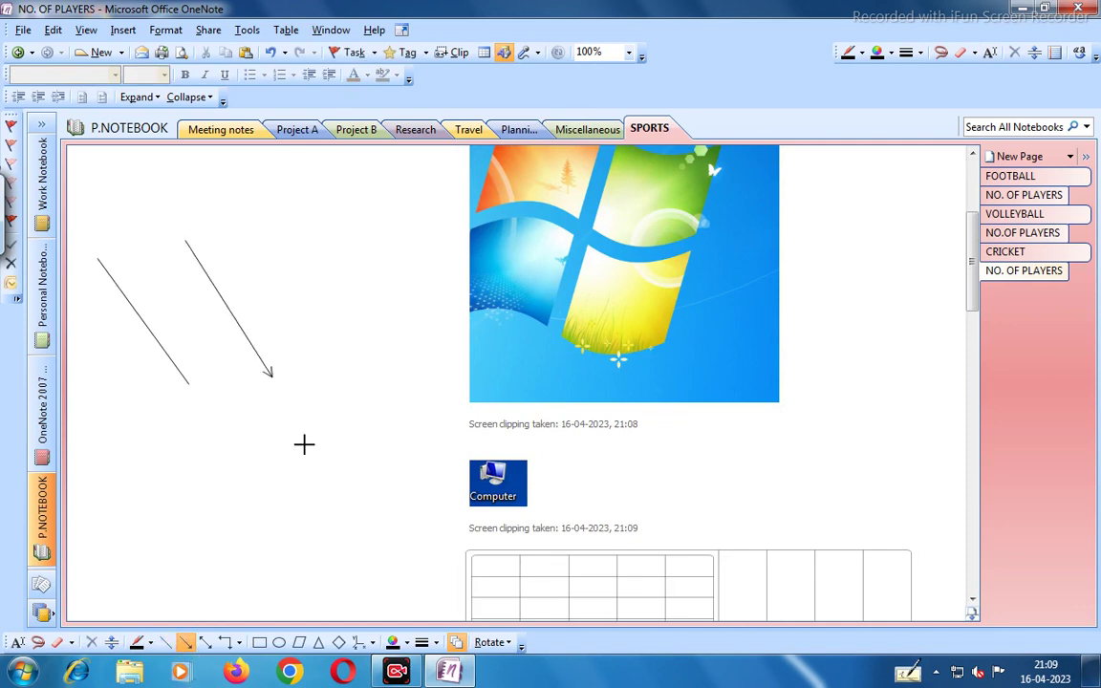
{"action": "left_click_drag", "start_coordinate": [270, 277], "coordinate": [325, 412]}
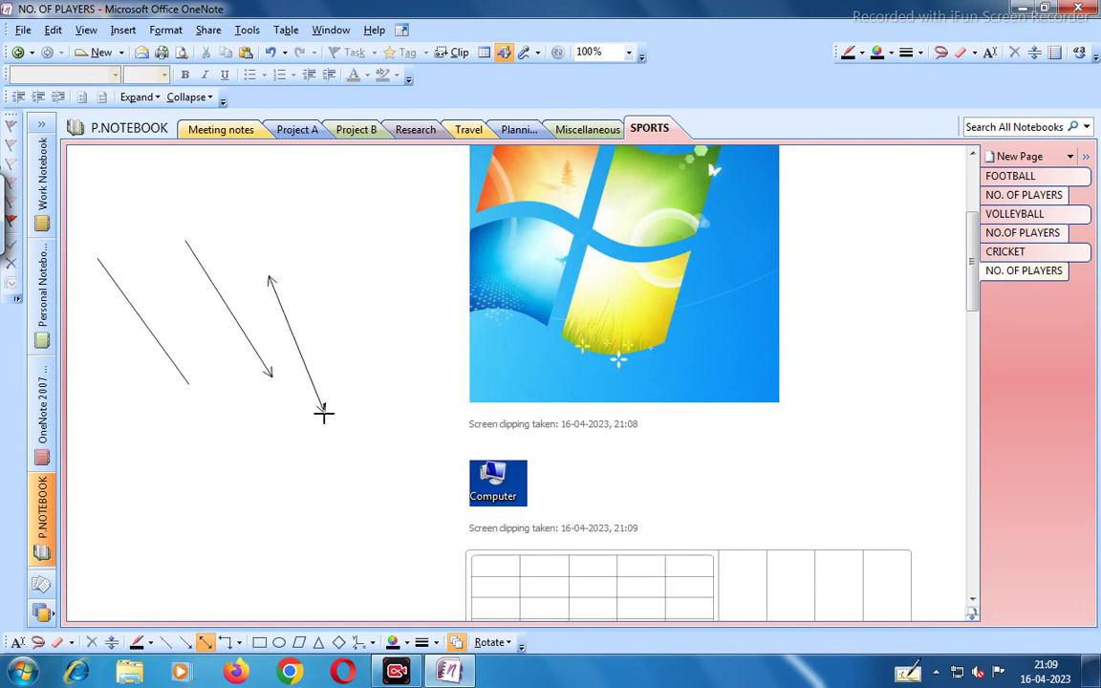
{"action": "left_click", "coordinate": [230, 642]}
{"action": "mouse_move", "coordinate": [321, 246]}
{"action": "left_mouse_down"}
{"action": "mouse_move", "coordinate": [323, 333]}
{"action": "mouse_move", "coordinate": [386, 366]}
{"action": "mouse_move", "coordinate": [443, 368]}
{"action": "left_mouse_up"}
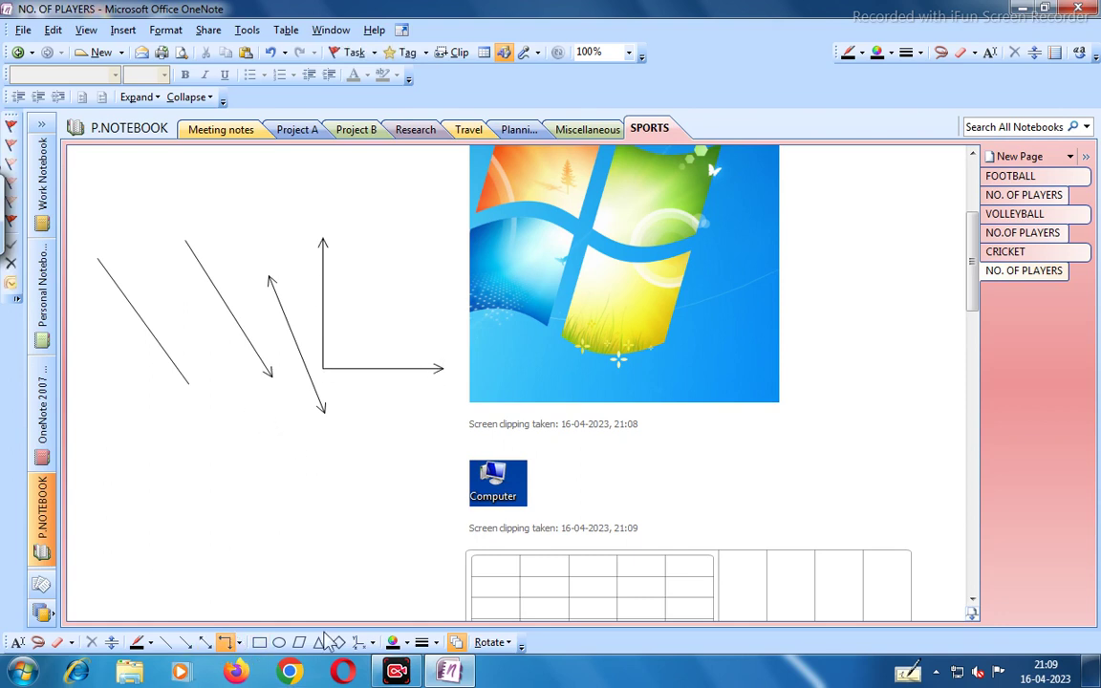
Draw a rectangle and a parallelogram side by side in the blank area below the arrows.
{"action": "left_click", "coordinate": [259, 644]}
{"action": "left_click_drag", "start_coordinate": [185, 456], "coordinate": [309, 547]}
{"action": "left_click", "coordinate": [299, 644]}
{"action": "mouse_move", "coordinate": [369, 428]}
{"action": "left_mouse_down"}
{"action": "mouse_move", "coordinate": [452, 548]}
{"action": "mouse_move", "coordinate": [458, 542]}
{"action": "left_mouse_up"}
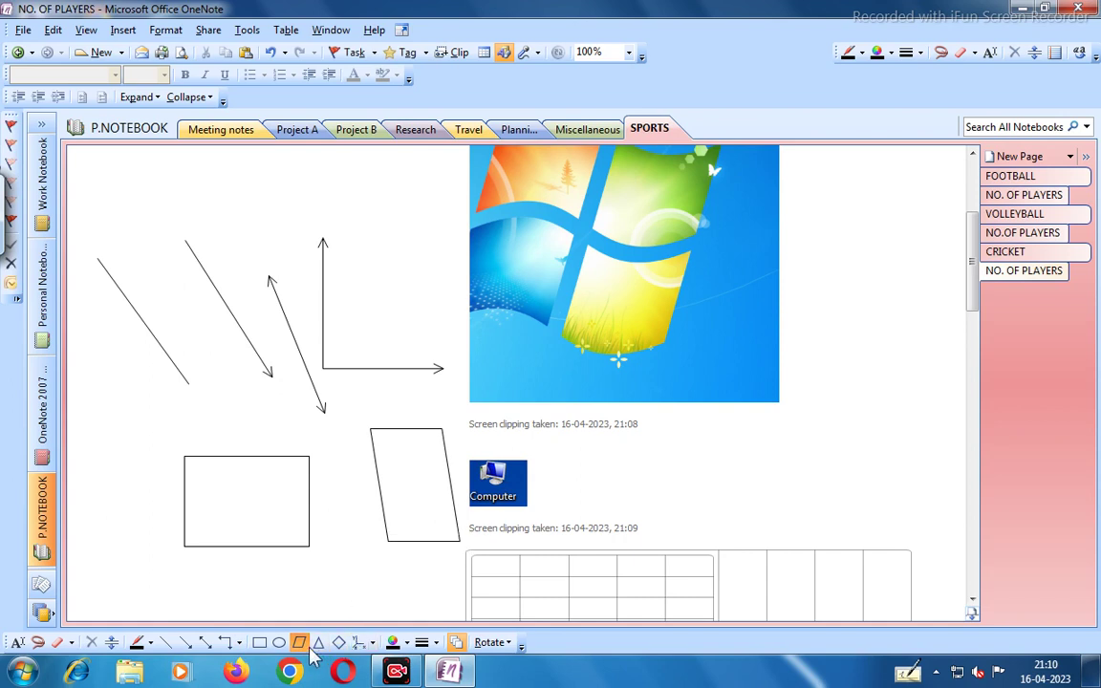
Draw a tall ellipse and a small flat ellipse beside the clippings, plus a large diamond over the arrows and a small one above the tall ellipse.
{"action": "left_click", "coordinate": [278, 642]}
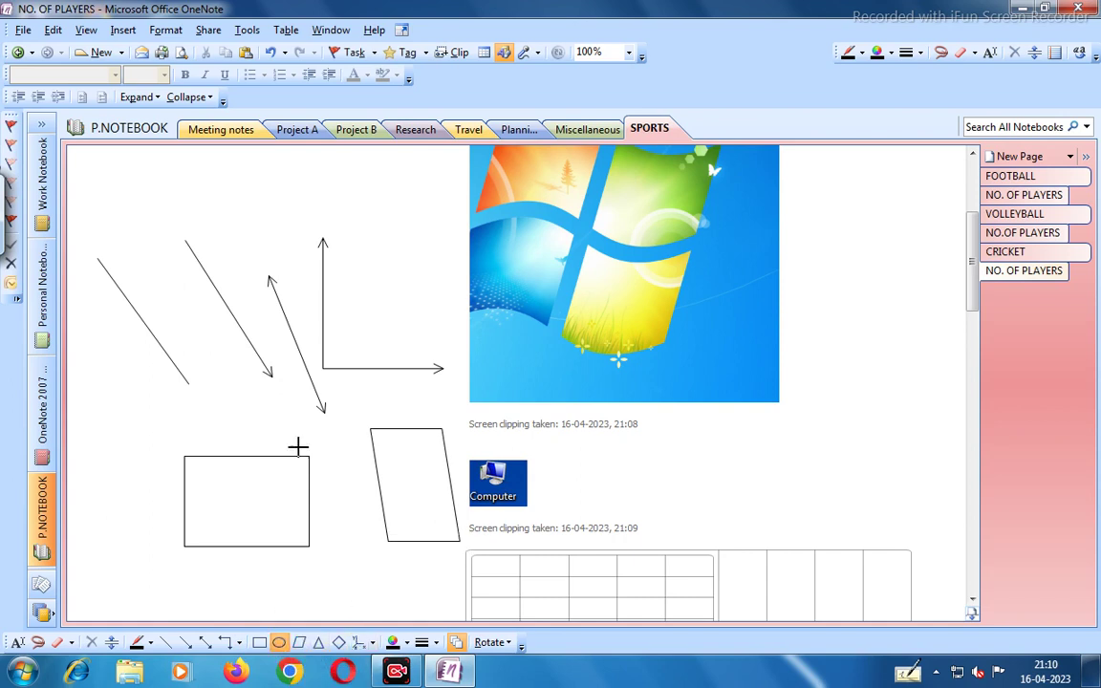
{"action": "mouse_move", "coordinate": [847, 278]}
{"action": "left_mouse_down"}
{"action": "mouse_move", "coordinate": [870, 338]}
{"action": "mouse_move", "coordinate": [912, 375]}
{"action": "left_mouse_up"}
{"action": "left_click_drag", "start_coordinate": [810, 441], "coordinate": [868, 472]}
{"action": "left_click", "coordinate": [338, 642]}
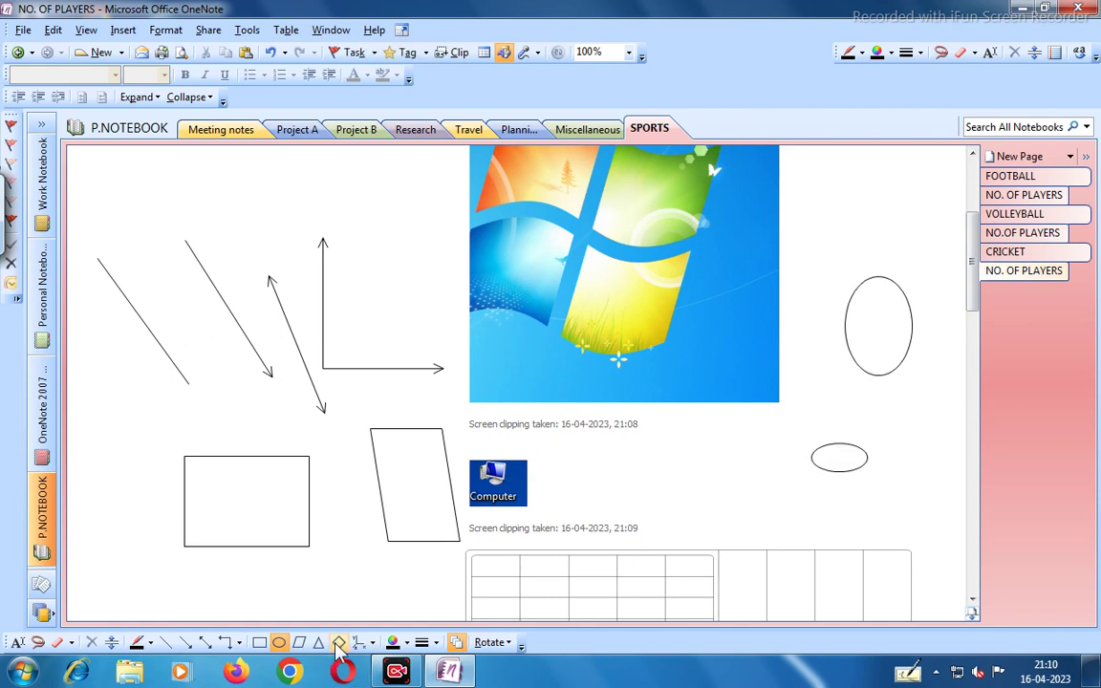
{"action": "left_click_drag", "start_coordinate": [309, 195], "coordinate": [388, 253]}
{"action": "left_click_drag", "start_coordinate": [833, 185], "coordinate": [860, 236]}
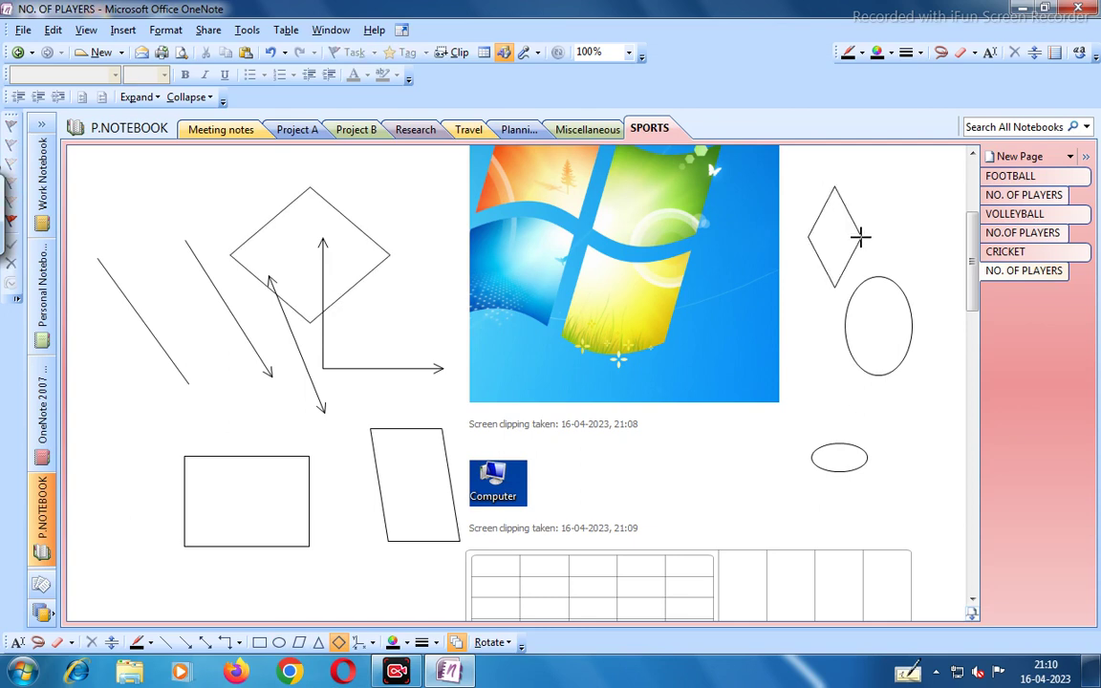
Draw a large set of 3 dimensions axes across the straight line and arrows.
{"action": "left_click", "coordinate": [371, 644]}
{"action": "left_click", "coordinate": [409, 622]}
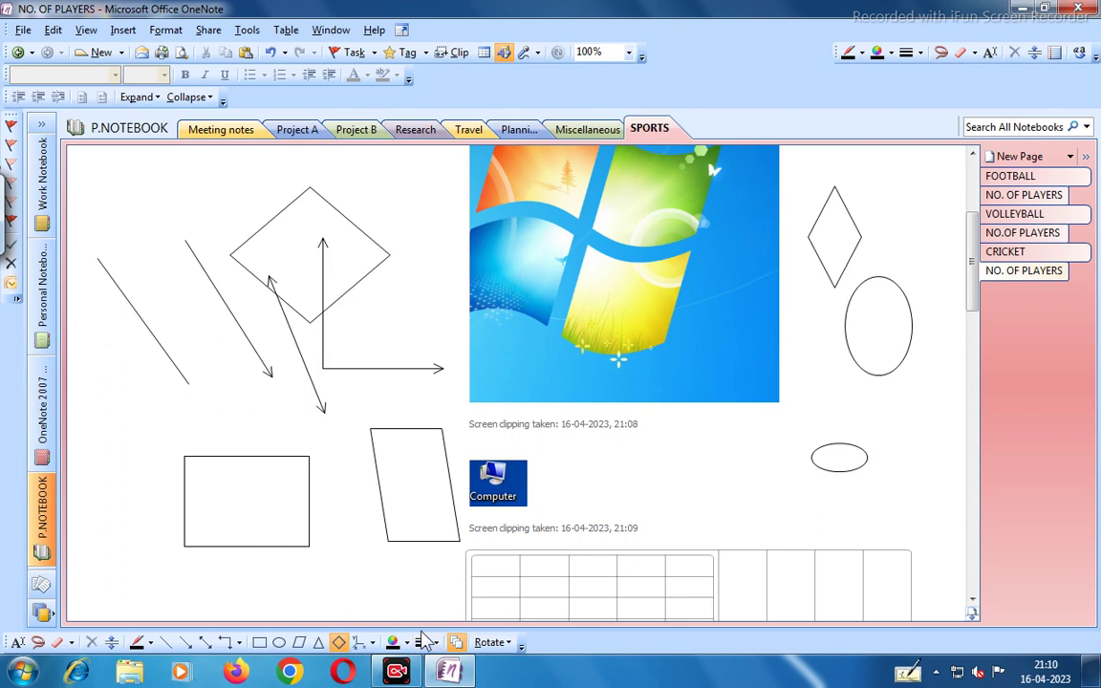
{"action": "left_click", "coordinate": [372, 643]}
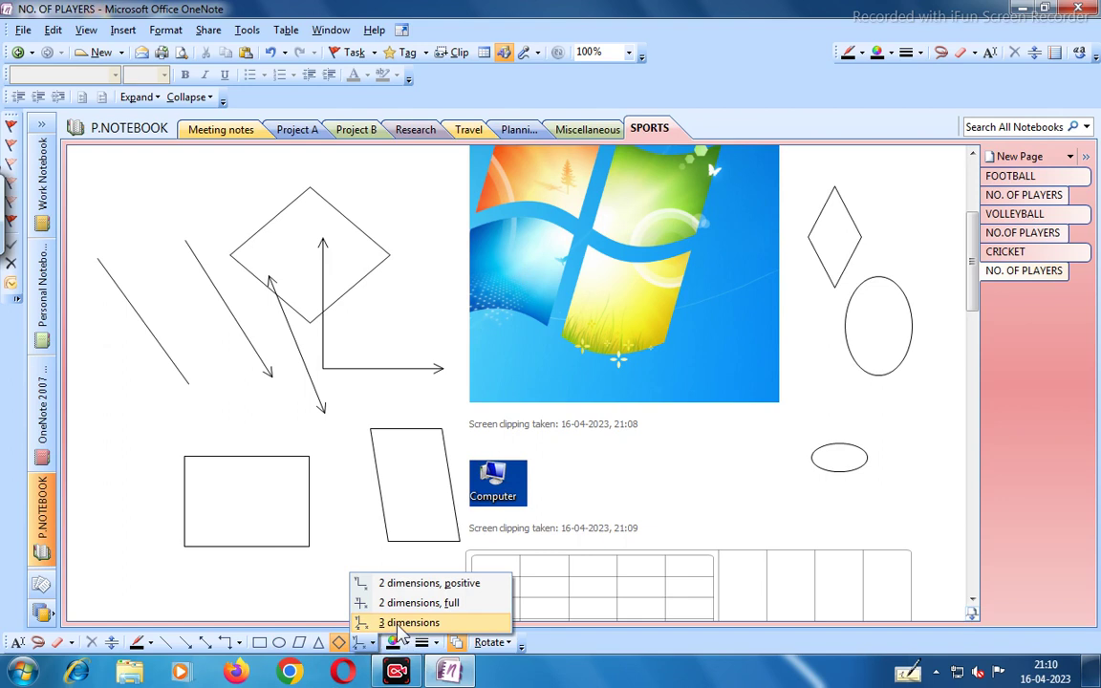
{"action": "left_click", "coordinate": [400, 623]}
{"action": "left_click_drag", "start_coordinate": [137, 204], "coordinate": [315, 386]}
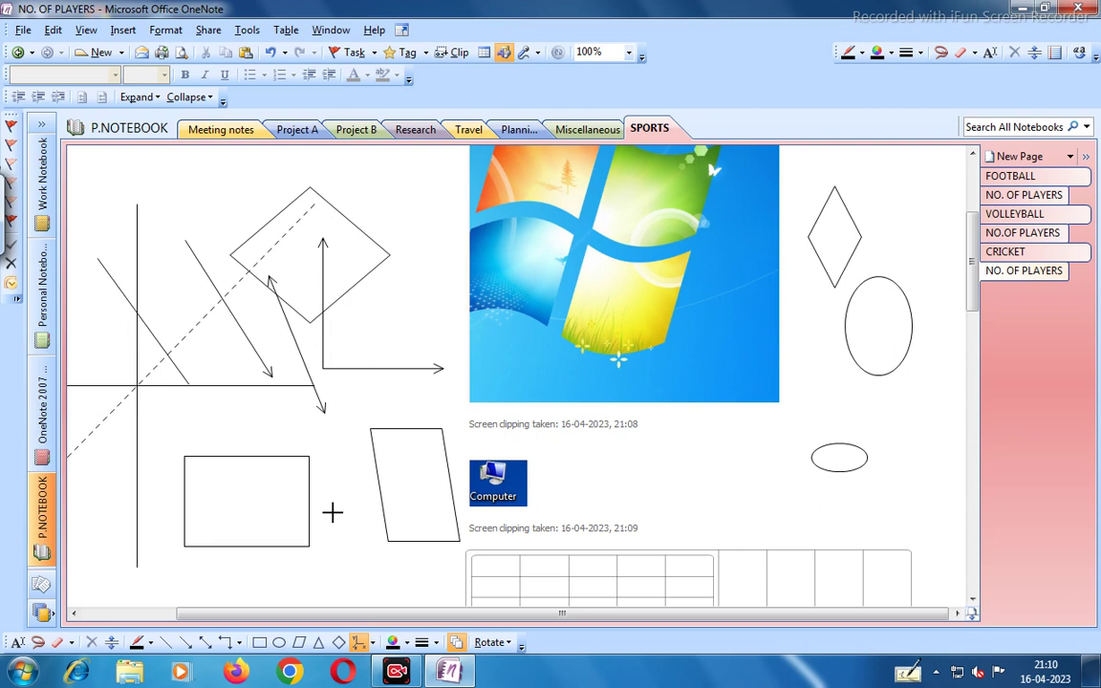
Look over the pen colours and line thicknesses, turn off Duplicate Shapes and draw a small 3 dimensions axis at the large diamond's lower corner.
{"action": "left_click", "coordinate": [406, 643]}
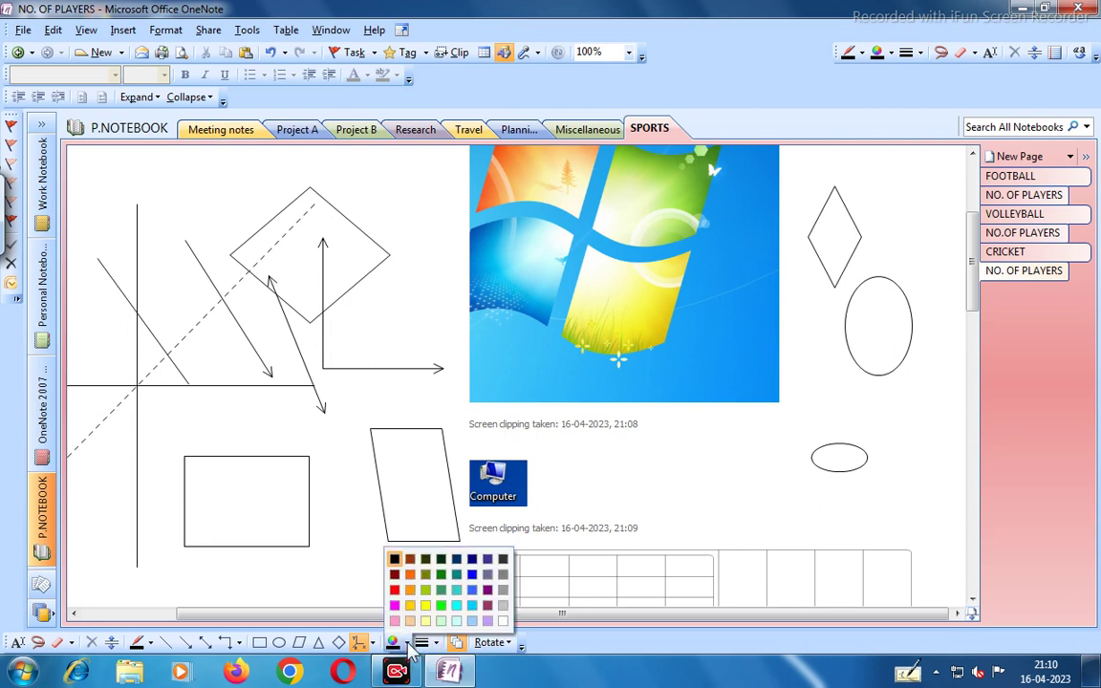
{"action": "left_click", "coordinate": [435, 643]}
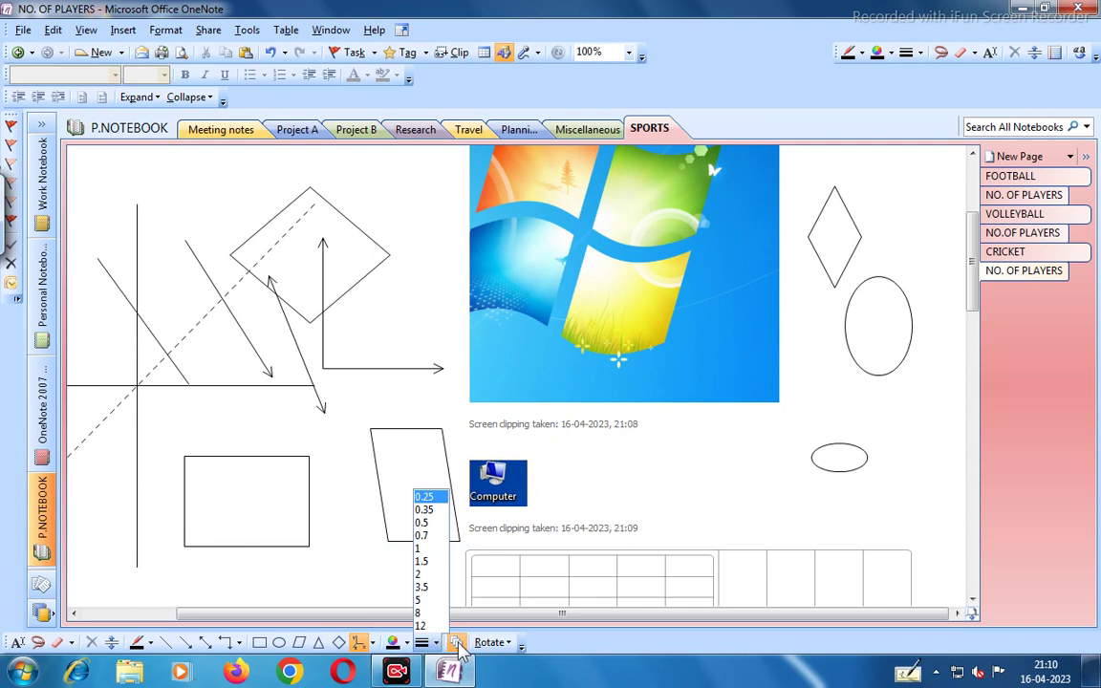
{"action": "left_click", "coordinate": [460, 647]}
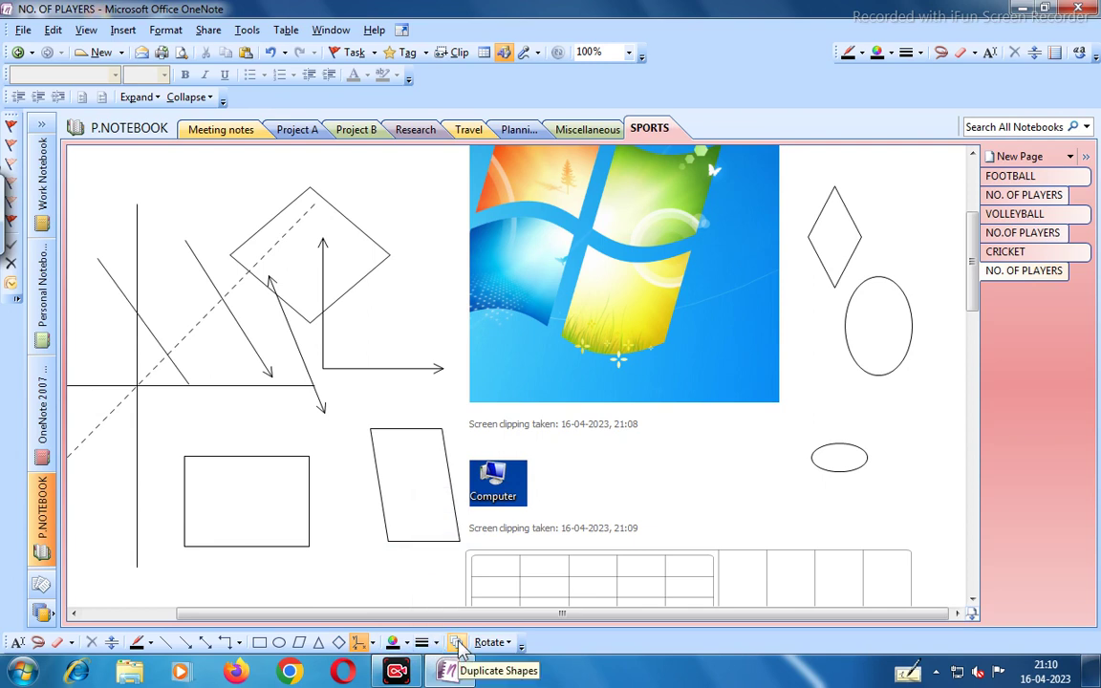
{"action": "left_click_drag", "start_coordinate": [323, 290], "coordinate": [317, 366]}
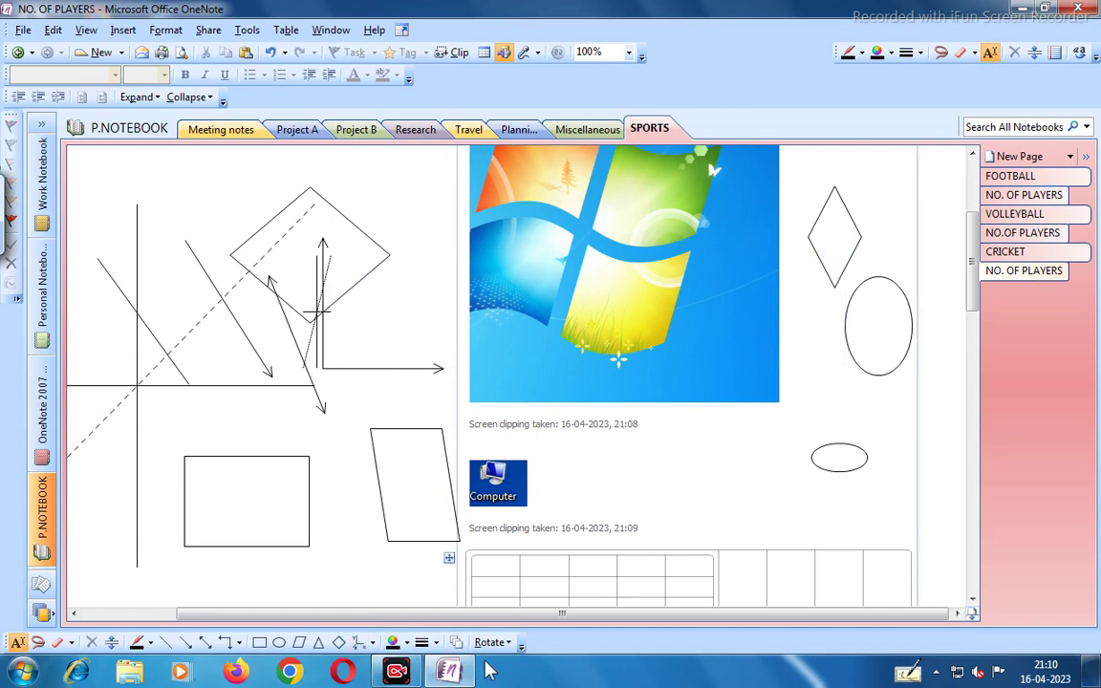
Select the rectangle and rotate it right 45°, left 45° and right 90° in turn.
{"action": "left_click", "coordinate": [508, 641]}
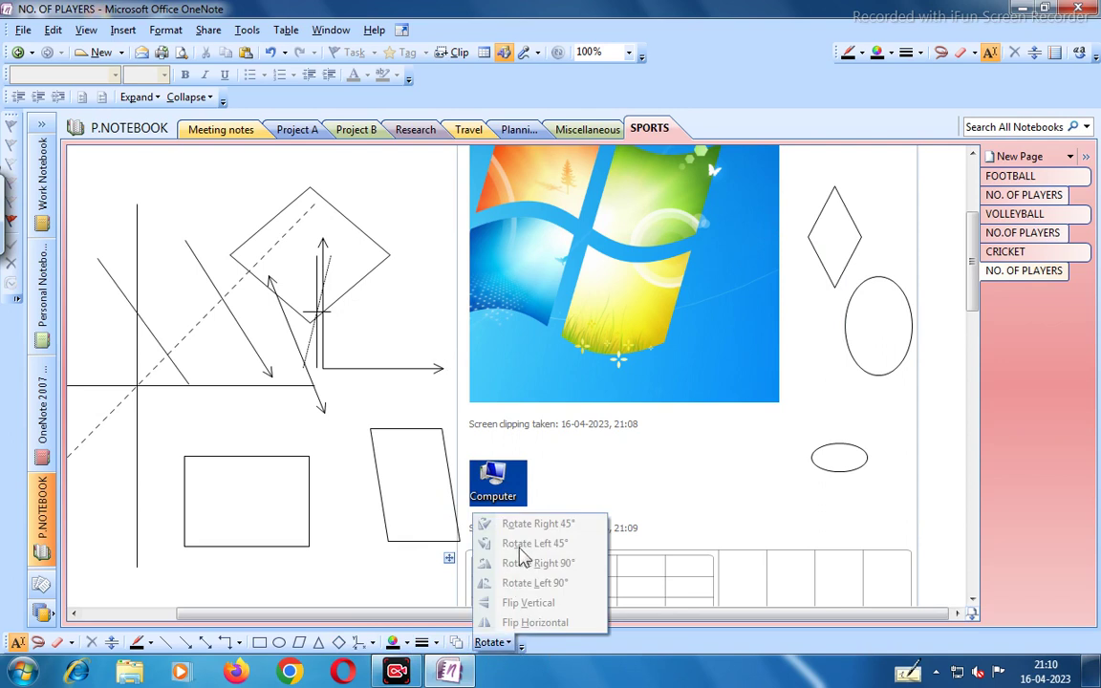
{"action": "left_click_drag", "start_coordinate": [187, 456], "coordinate": [258, 522]}
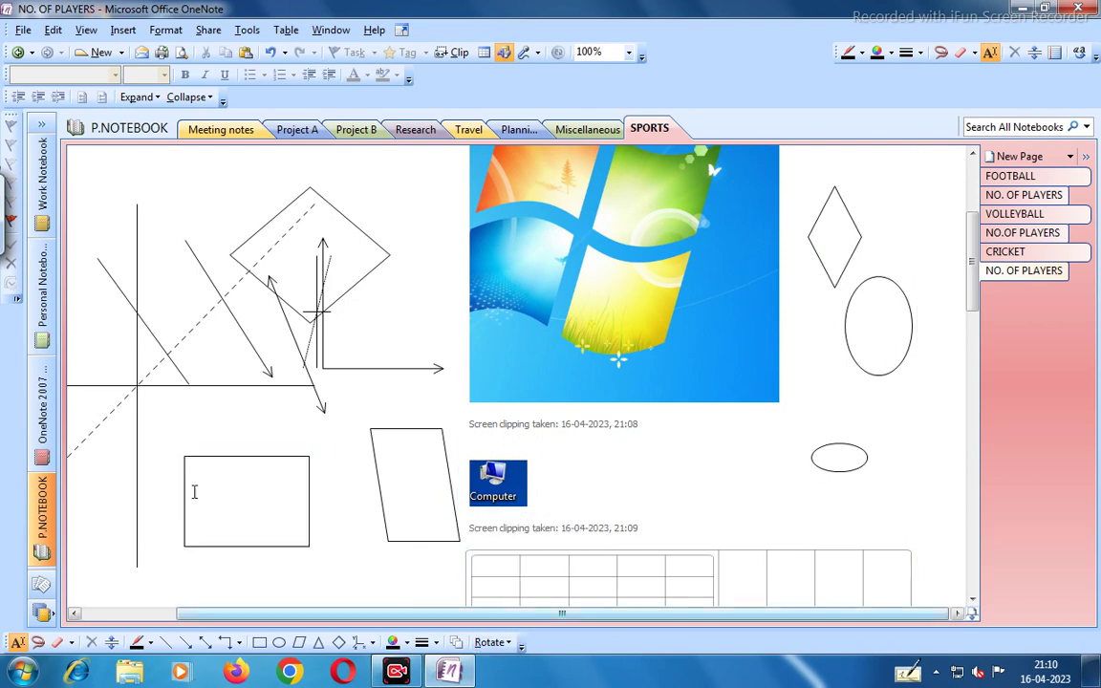
{"action": "left_click_drag", "start_coordinate": [167, 427], "coordinate": [356, 530]}
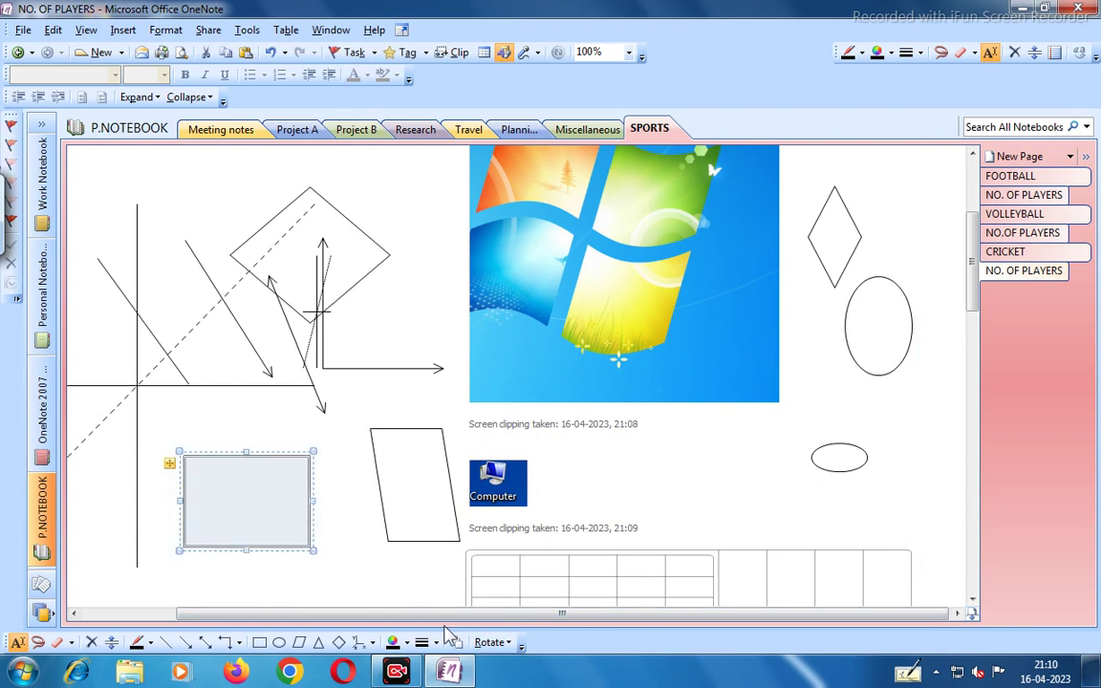
{"action": "left_click", "coordinate": [507, 648]}
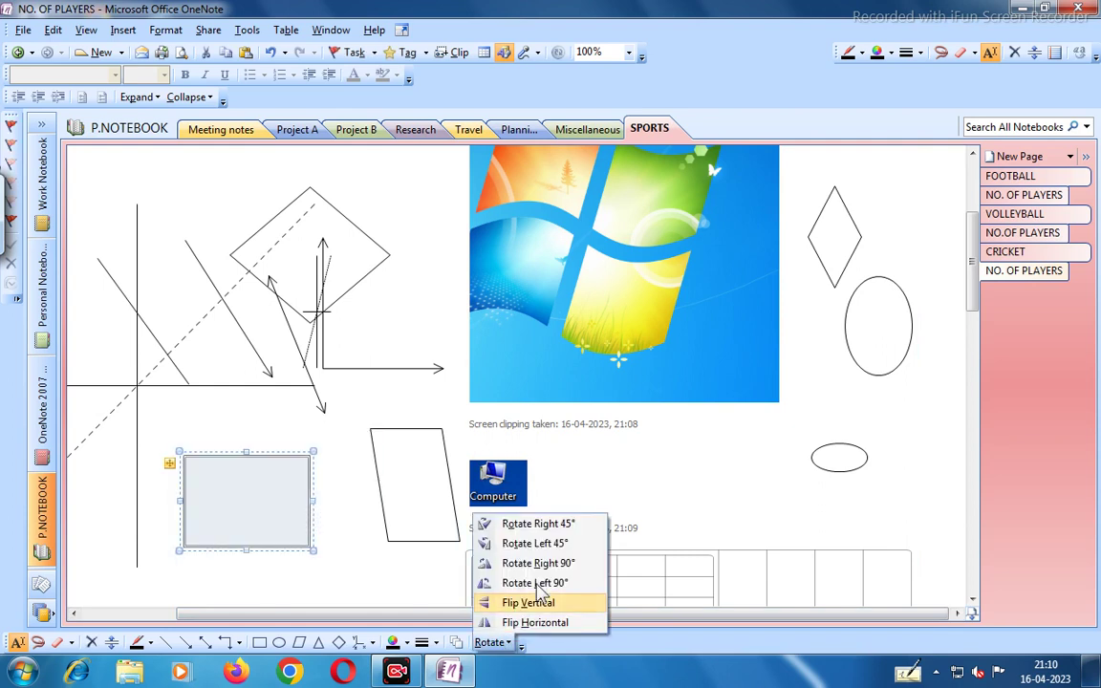
{"action": "left_click", "coordinate": [511, 521]}
{"action": "left_click", "coordinate": [492, 642]}
{"action": "left_click", "coordinate": [540, 542]}
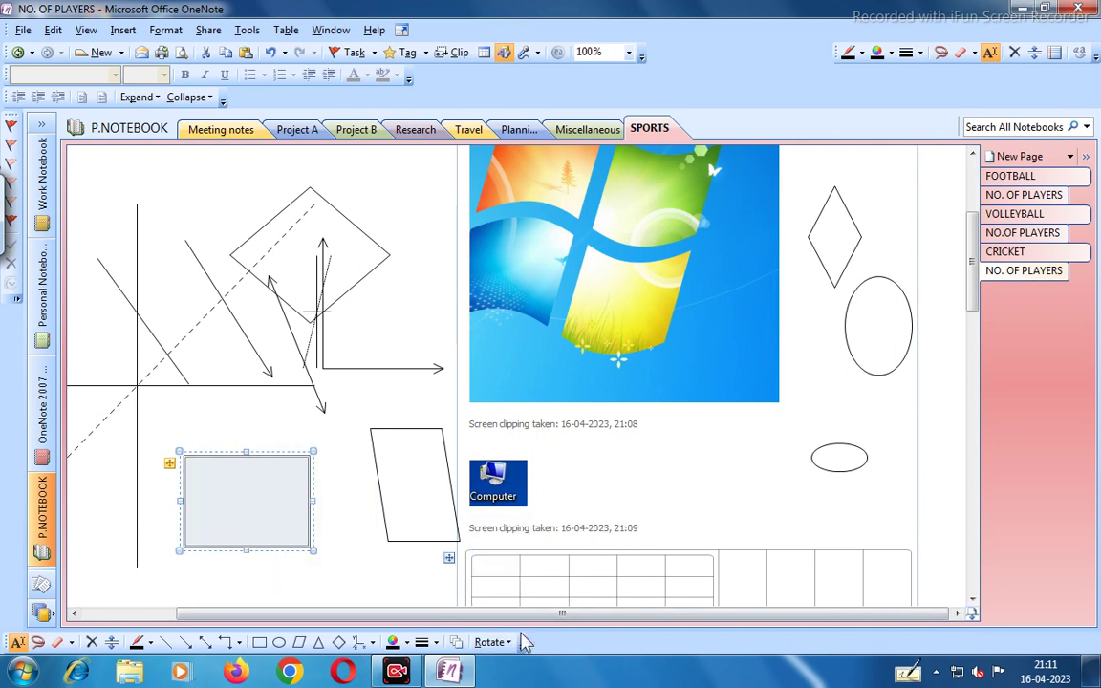
{"action": "left_click", "coordinate": [490, 643]}
{"action": "left_click", "coordinate": [545, 563]}
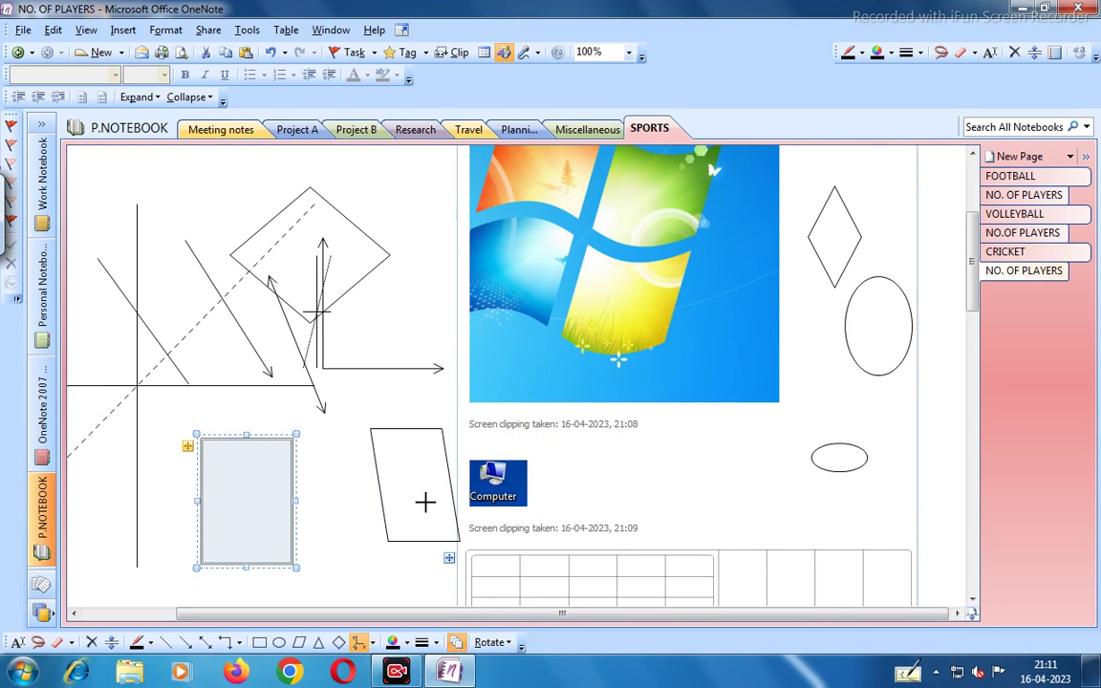
Draw two more 3 dimensions axes, one across the rectangle and parallelogram and one across the small diamond and tall ellipse.
{"action": "mouse_move", "coordinate": [253, 475]}
{"action": "left_mouse_down"}
{"action": "mouse_move", "coordinate": [277, 496]}
{"action": "mouse_move", "coordinate": [368, 459]}
{"action": "mouse_move", "coordinate": [401, 509]}
{"action": "mouse_move", "coordinate": [454, 485]}
{"action": "left_mouse_up"}
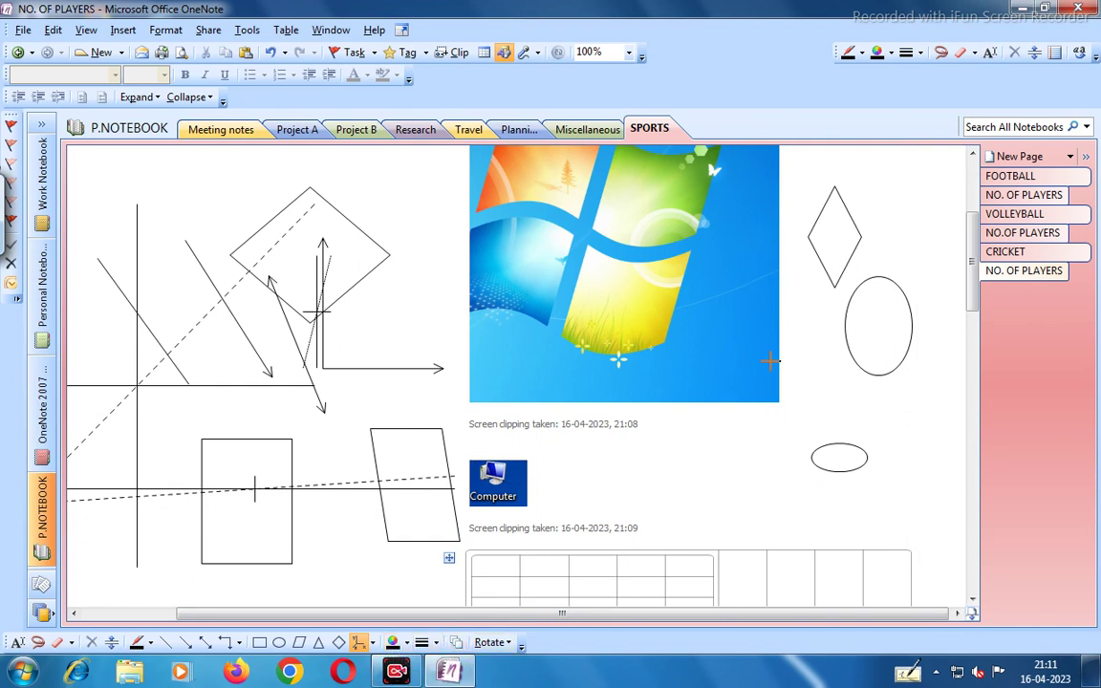
{"action": "mouse_move", "coordinate": [826, 183]}
{"action": "left_mouse_down"}
{"action": "mouse_move", "coordinate": [803, 373]}
{"action": "mouse_move", "coordinate": [892, 411]}
{"action": "left_mouse_up"}
{"action": "left_click_drag", "start_coordinate": [736, 426], "coordinate": [778, 482]}
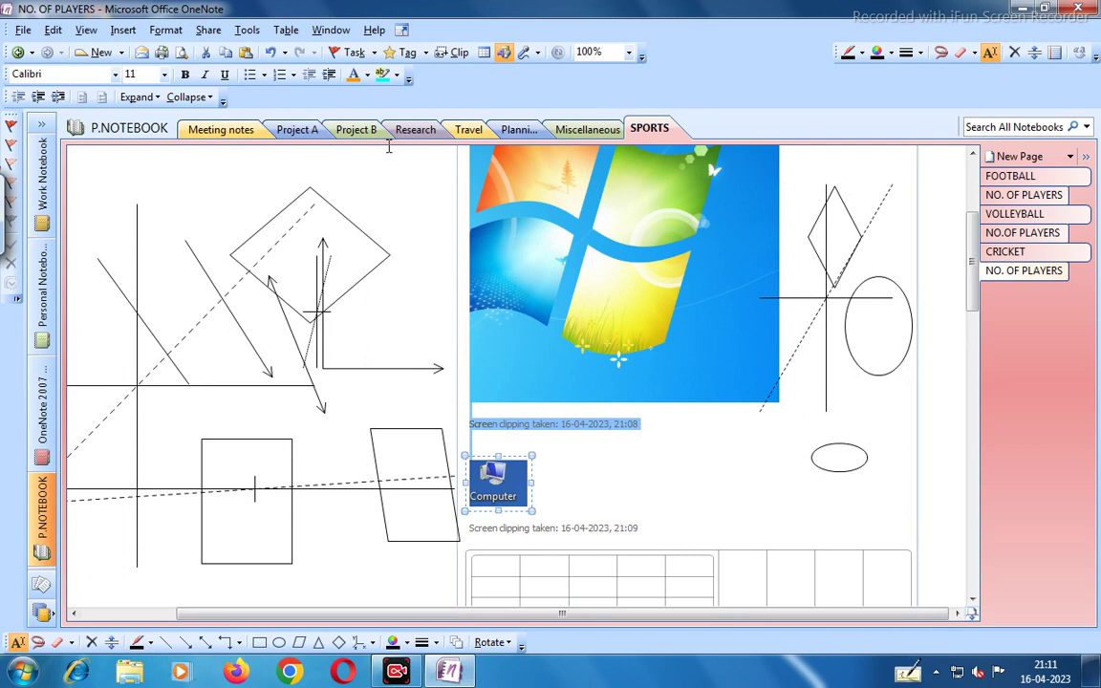
Record about six seconds of audio only into the page at the Computer clipping and stop the recording.
{"action": "left_click", "coordinate": [539, 53]}
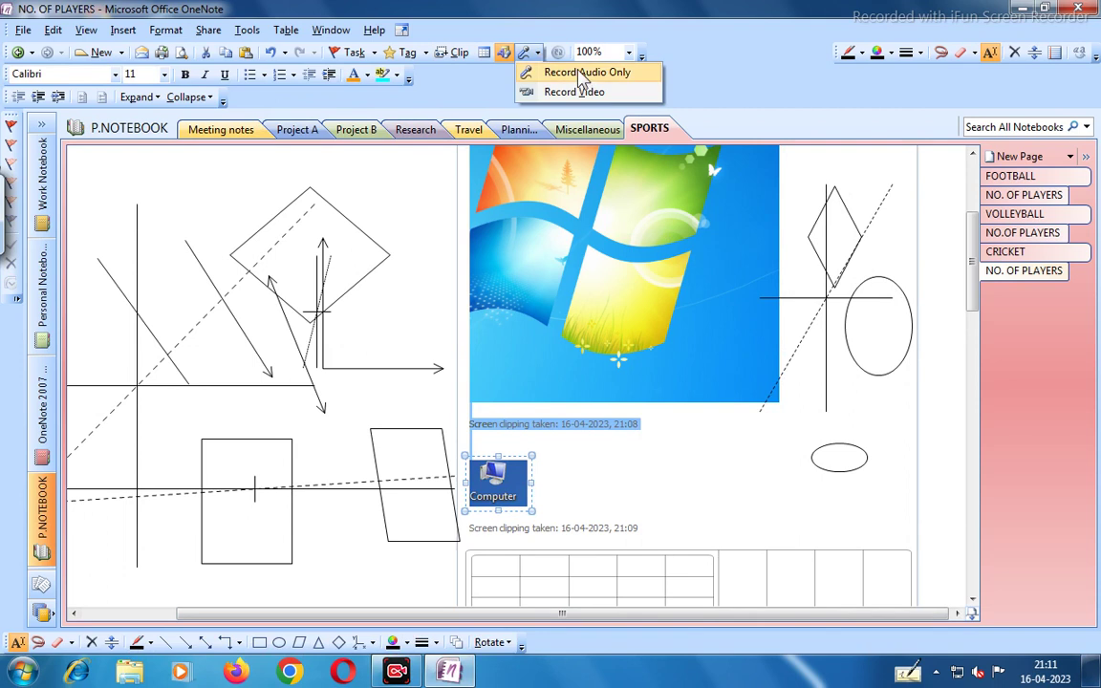
{"action": "left_click", "coordinate": [585, 75]}
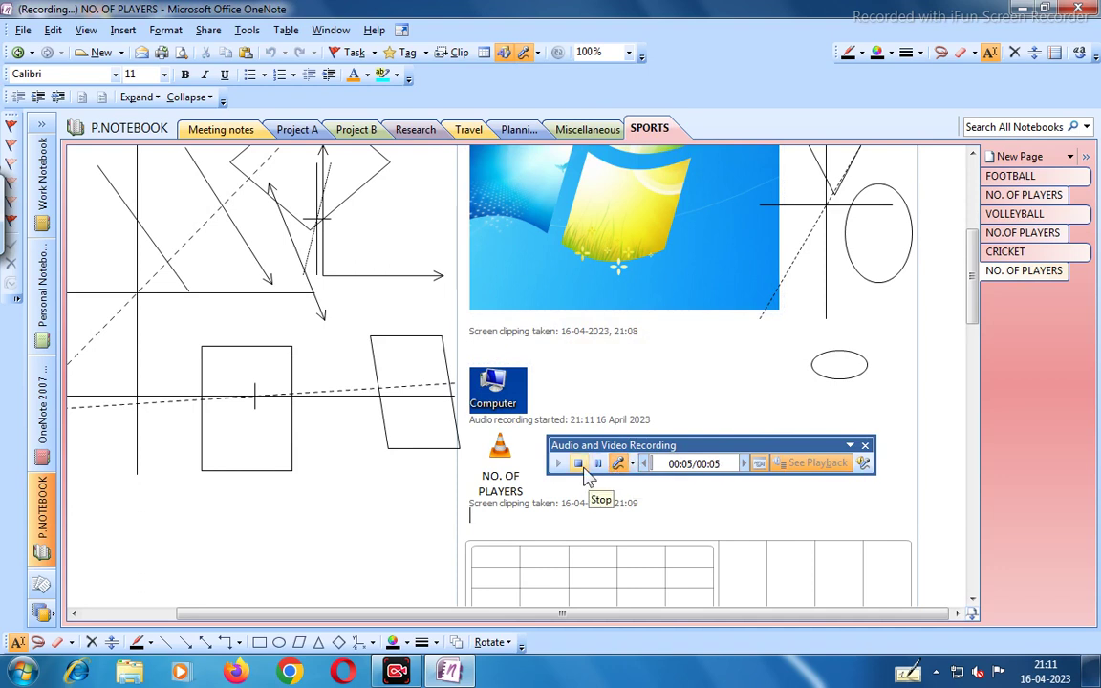
{"action": "left_click", "coordinate": [576, 463]}
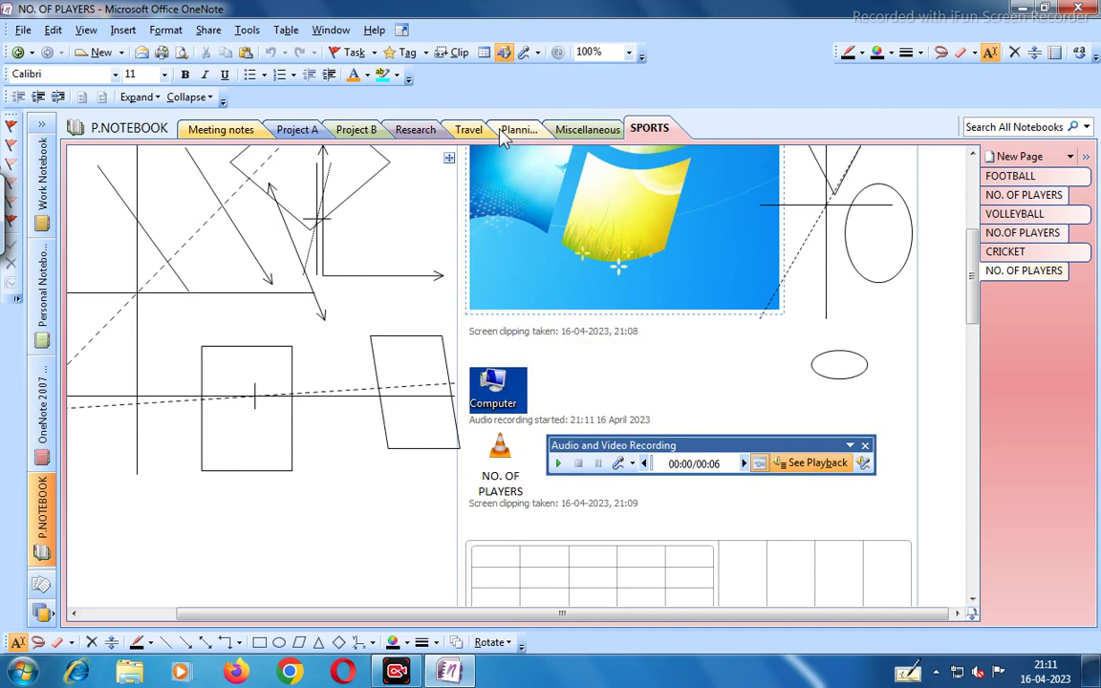
Try to start a video recording on the page.
{"action": "left_click", "coordinate": [539, 54]}
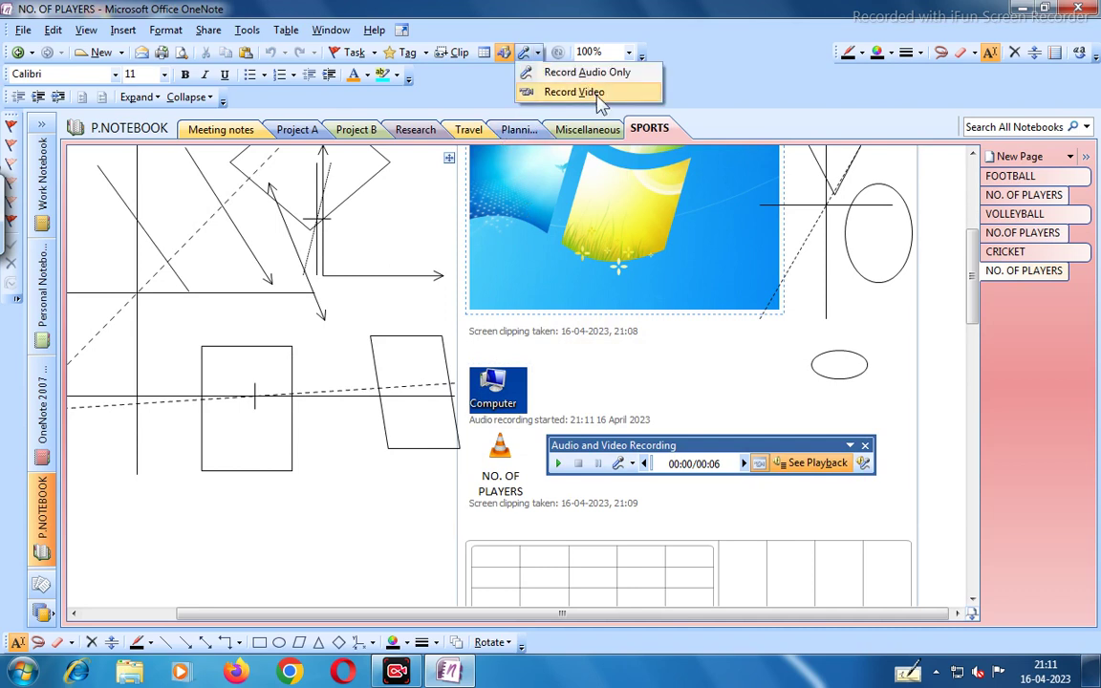
{"action": "left_click", "coordinate": [786, 409]}
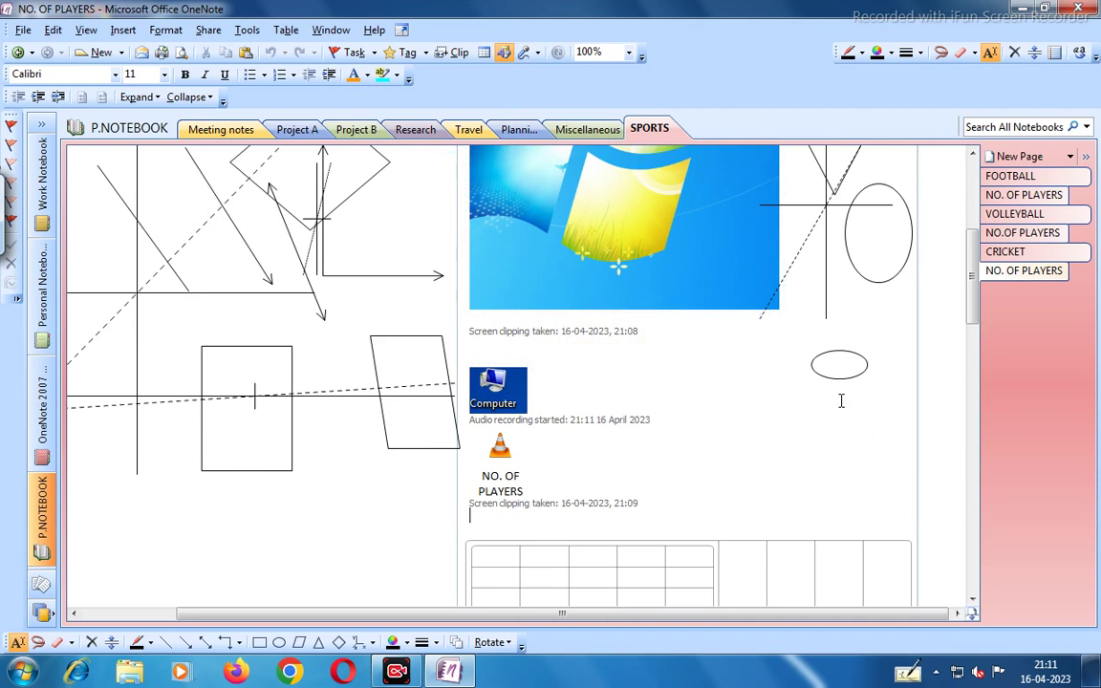
{"action": "left_click", "coordinate": [539, 55]}
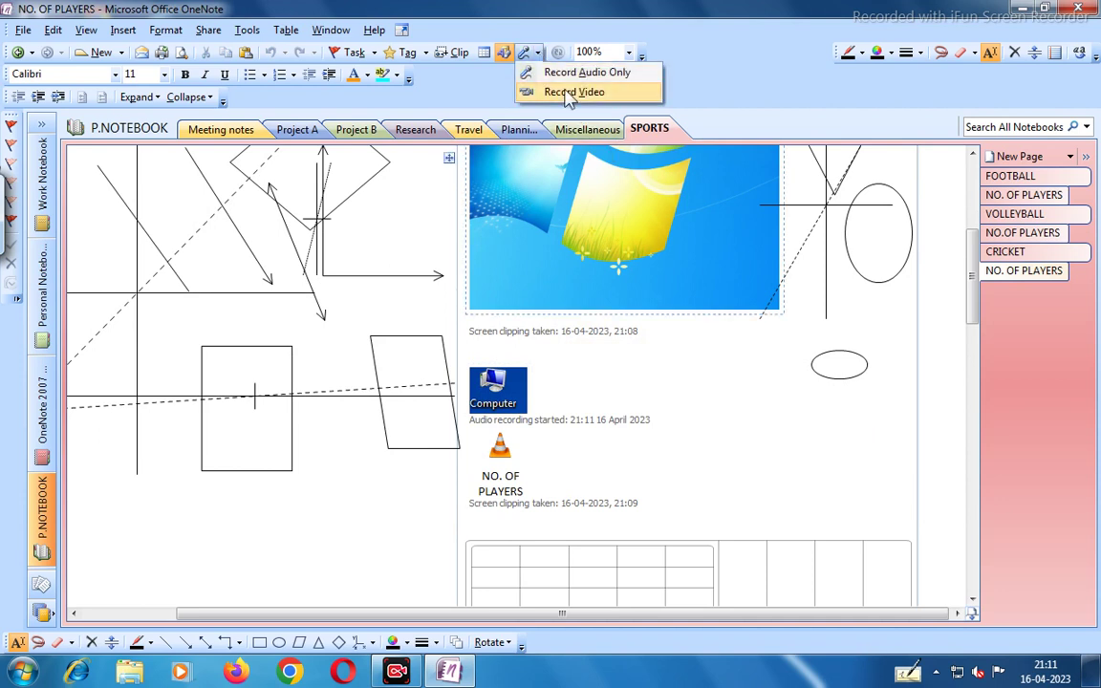
{"action": "left_click", "coordinate": [569, 93]}
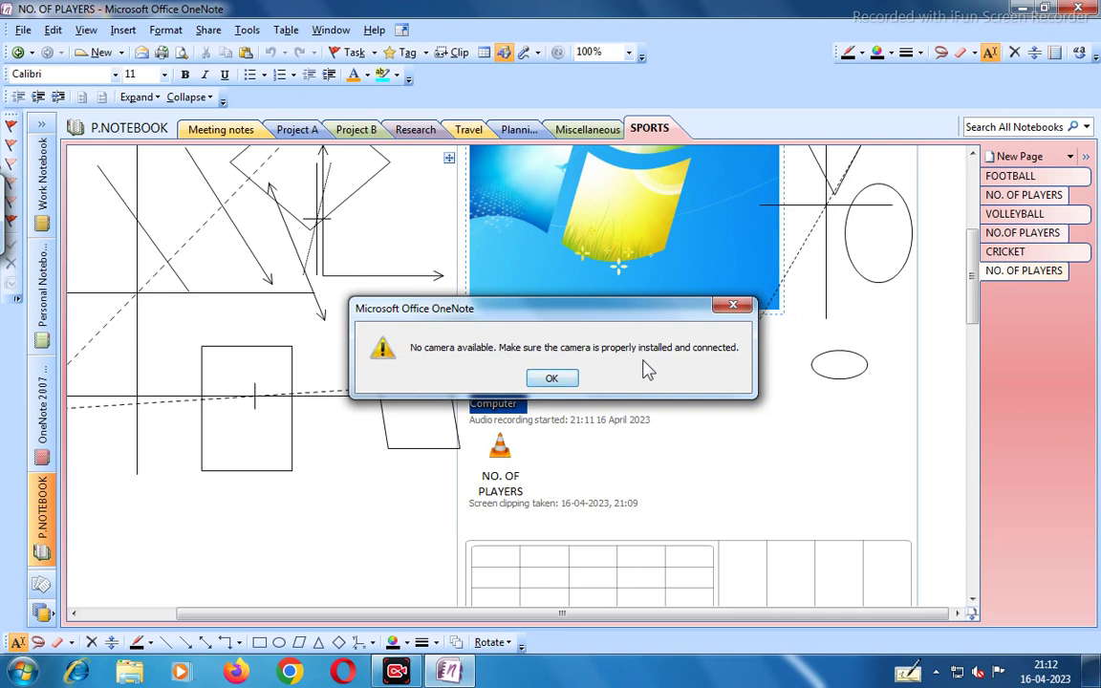
{"action": "left_click", "coordinate": [733, 308]}
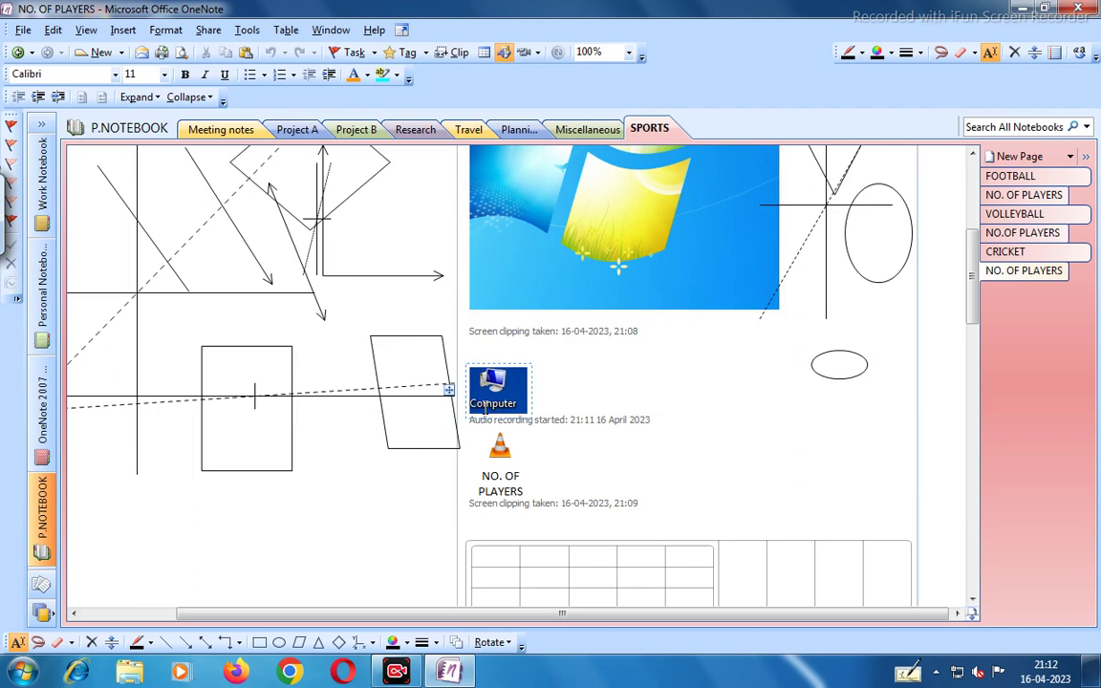
{"action": "scroll", "coordinate": [388, 352], "scroll_direction": "down", "scroll_amount": 2}
{"action": "scroll", "coordinate": [388, 352], "scroll_direction": "up", "scroll_amount": 3}
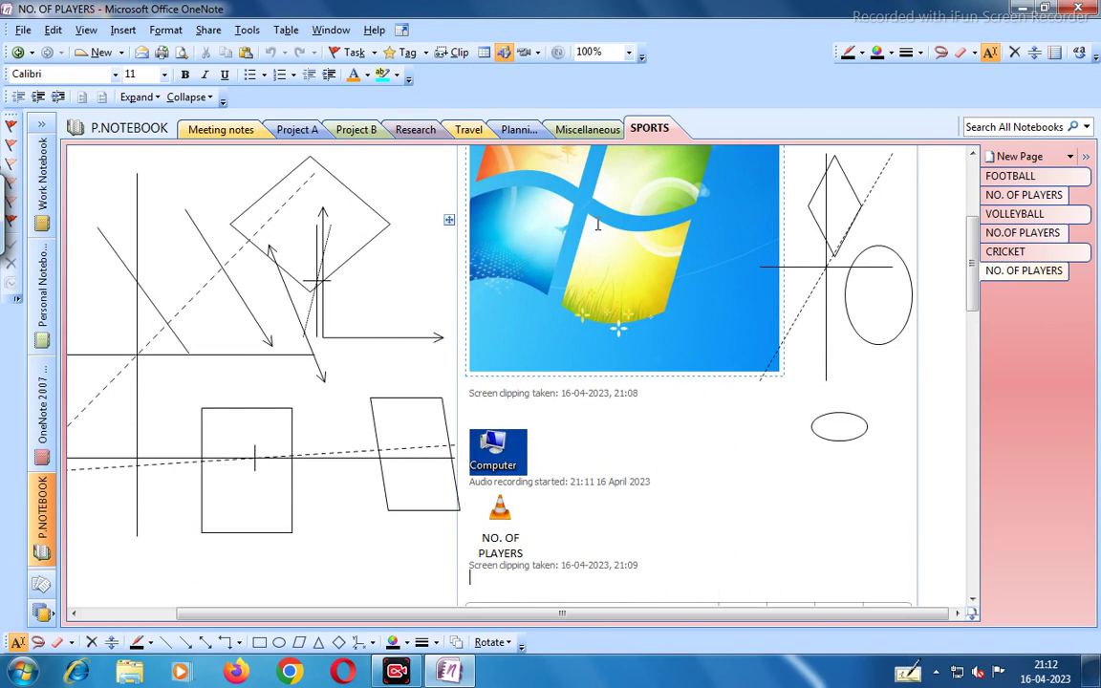
{"action": "scroll", "coordinate": [659, 339], "scroll_direction": "up", "scroll_amount": 4}
{"action": "scroll", "coordinate": [659, 339], "scroll_direction": "down", "scroll_amount": 3}
{"action": "scroll", "coordinate": [658, 340], "scroll_direction": "up", "scroll_amount": 3}
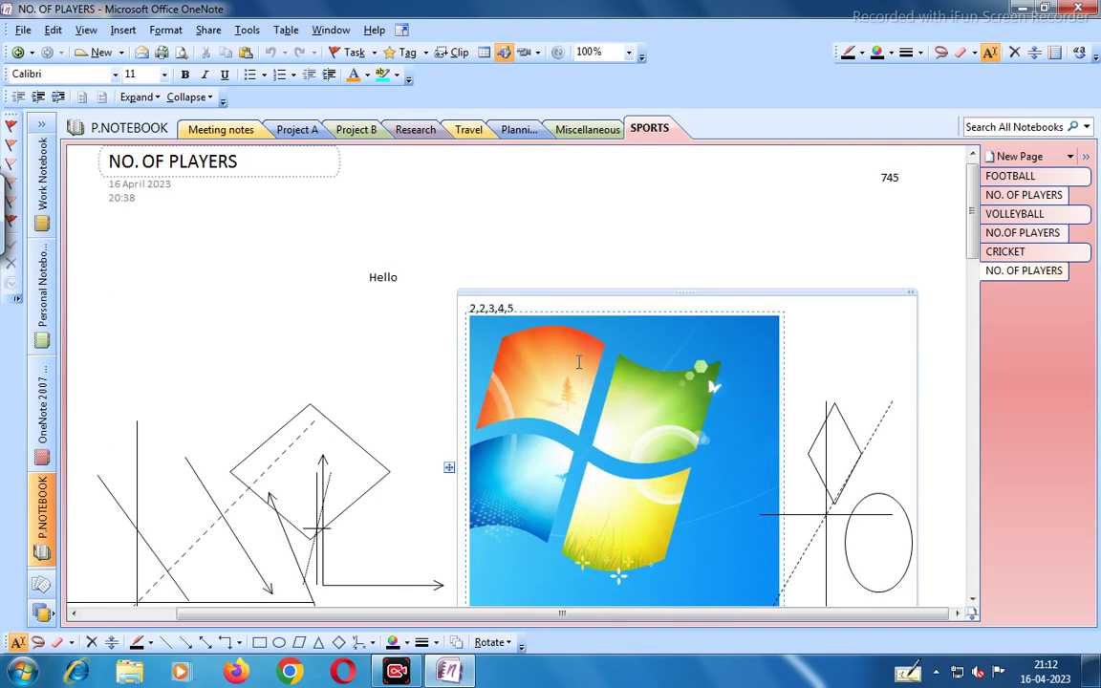
Review the whole page from the title down to the pen strokes at its end and back up to the screen clippings.
{"action": "scroll", "coordinate": [616, 295], "scroll_direction": "up", "scroll_amount": 1}
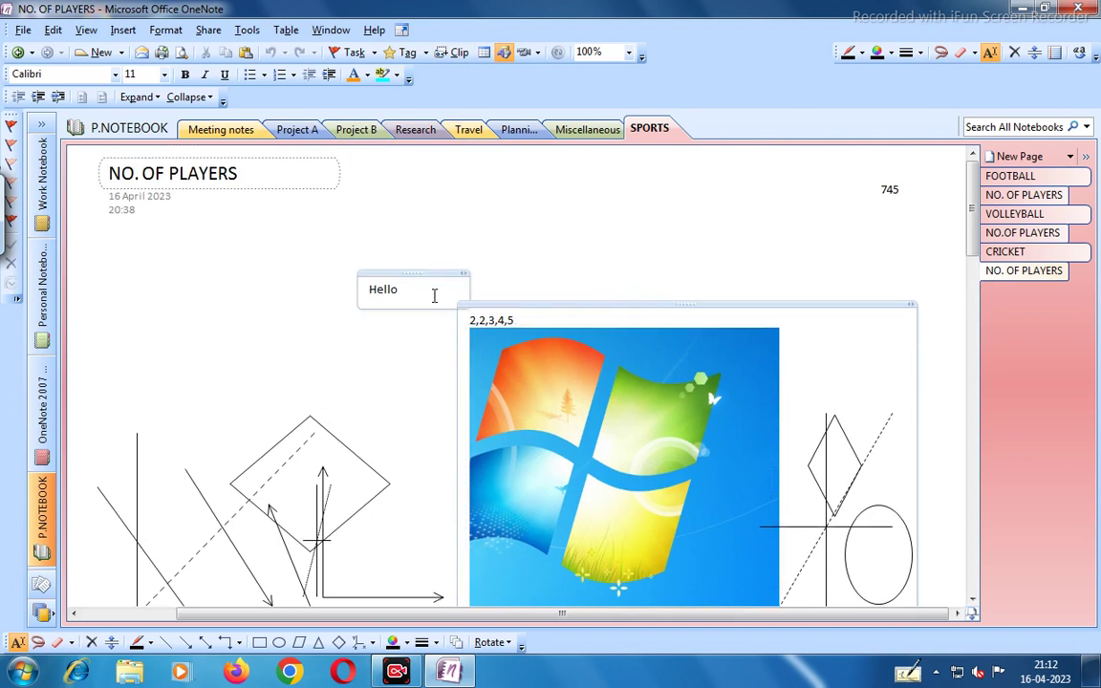
{"action": "scroll", "coordinate": [440, 298], "scroll_direction": "down", "scroll_amount": 10}
{"action": "scroll", "coordinate": [434, 309], "scroll_direction": "down", "scroll_amount": 15}
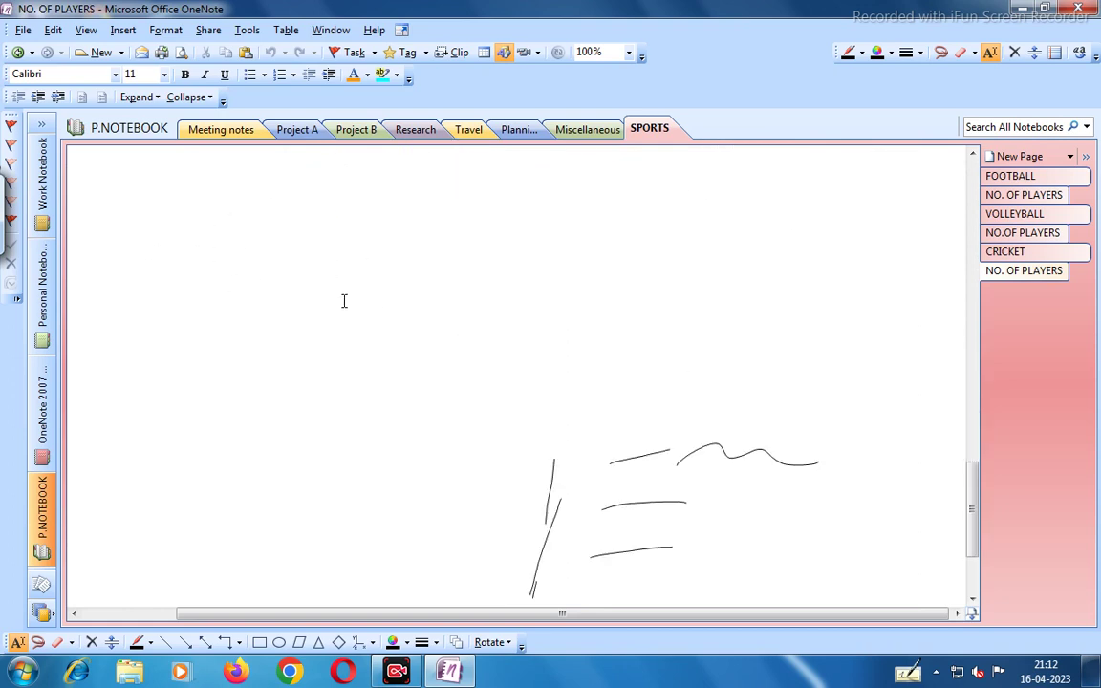
{"action": "scroll", "coordinate": [711, 367], "scroll_direction": "down", "scroll_amount": 3}
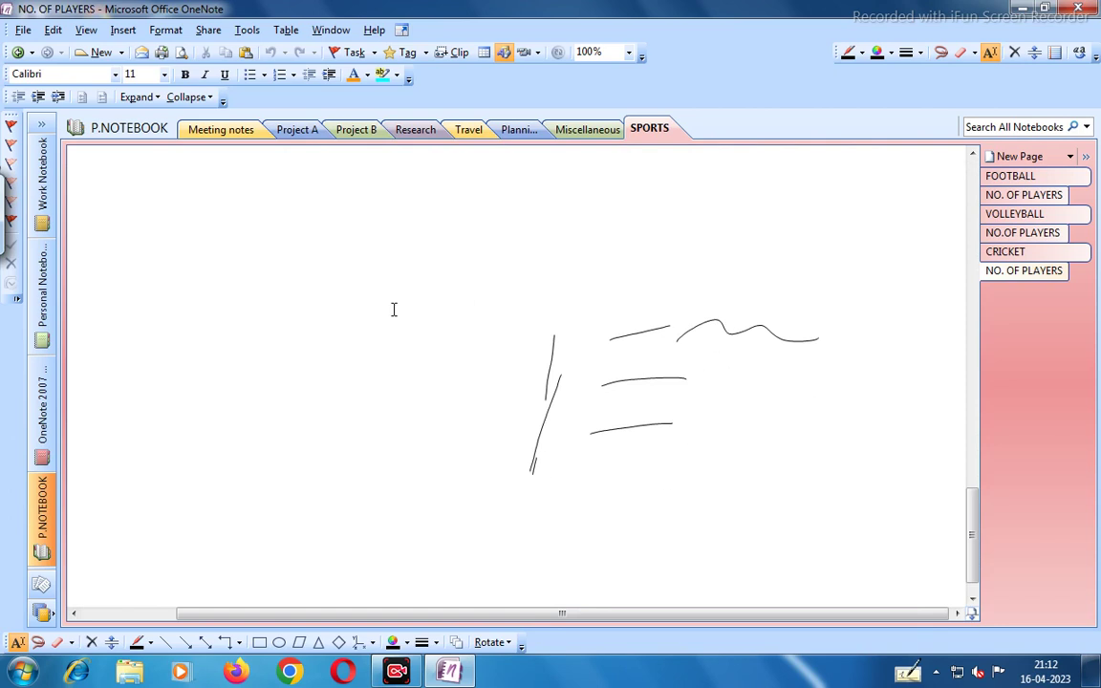
{"action": "scroll", "coordinate": [393, 308], "scroll_direction": "up", "scroll_amount": 6}
{"action": "scroll", "coordinate": [393, 308], "scroll_direction": "up", "scroll_amount": 13}
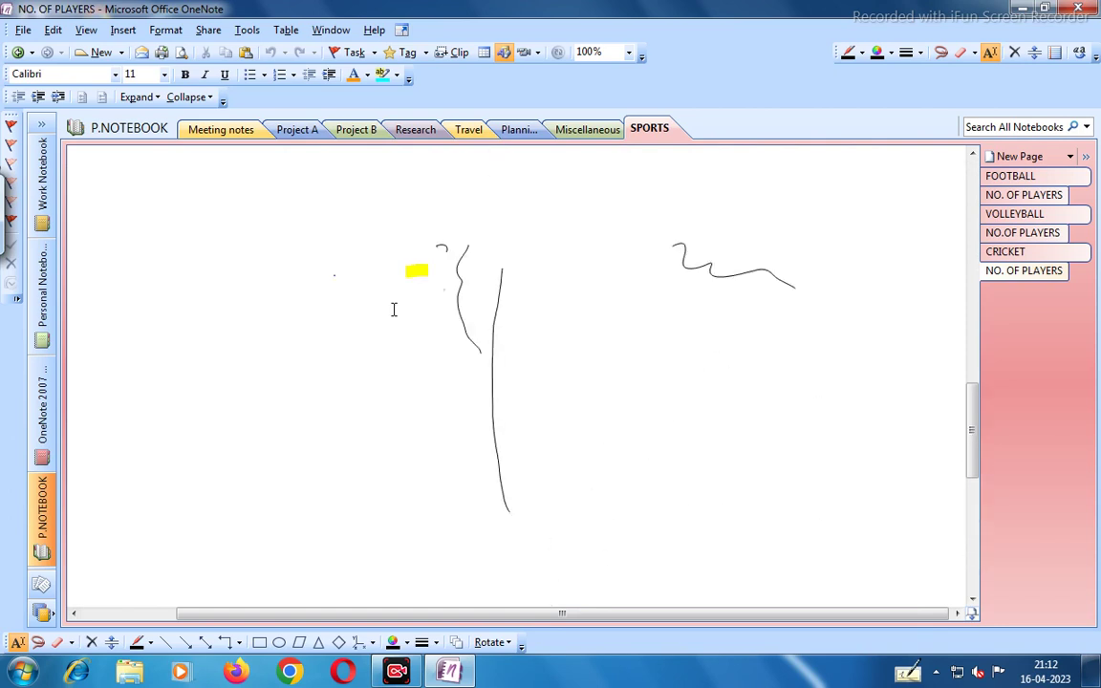
{"action": "scroll", "coordinate": [393, 309], "scroll_direction": "up", "scroll_amount": 5}
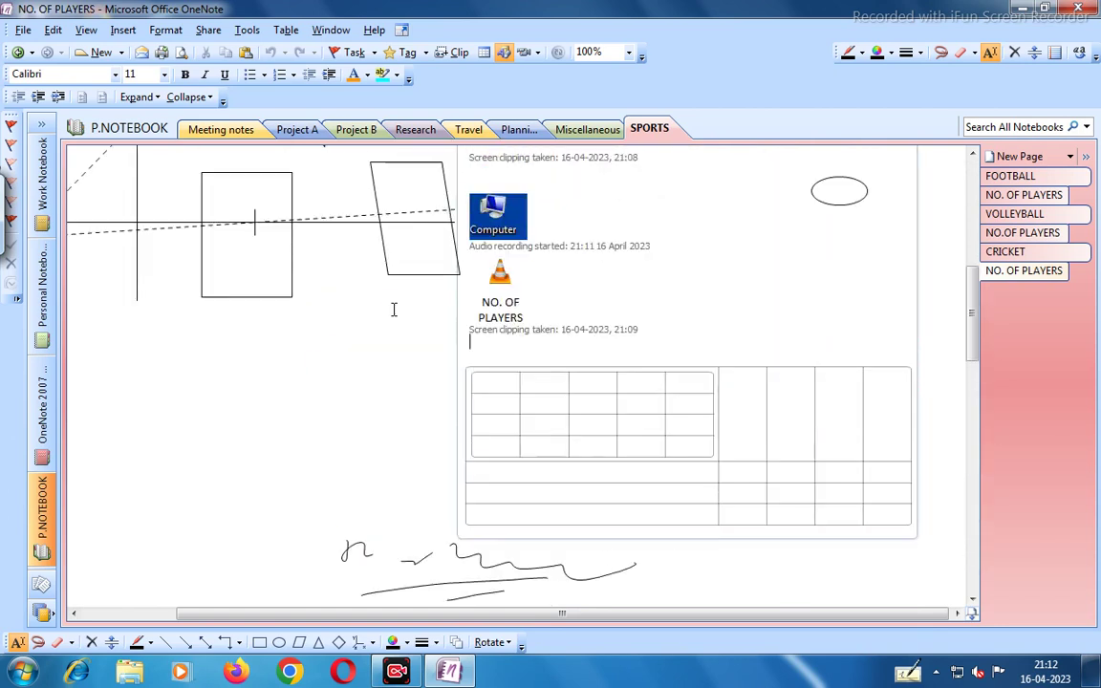
{"action": "scroll", "coordinate": [393, 310], "scroll_direction": "up", "scroll_amount": 4}
{"action": "scroll", "coordinate": [393, 310], "scroll_direction": "up", "scroll_amount": 3}
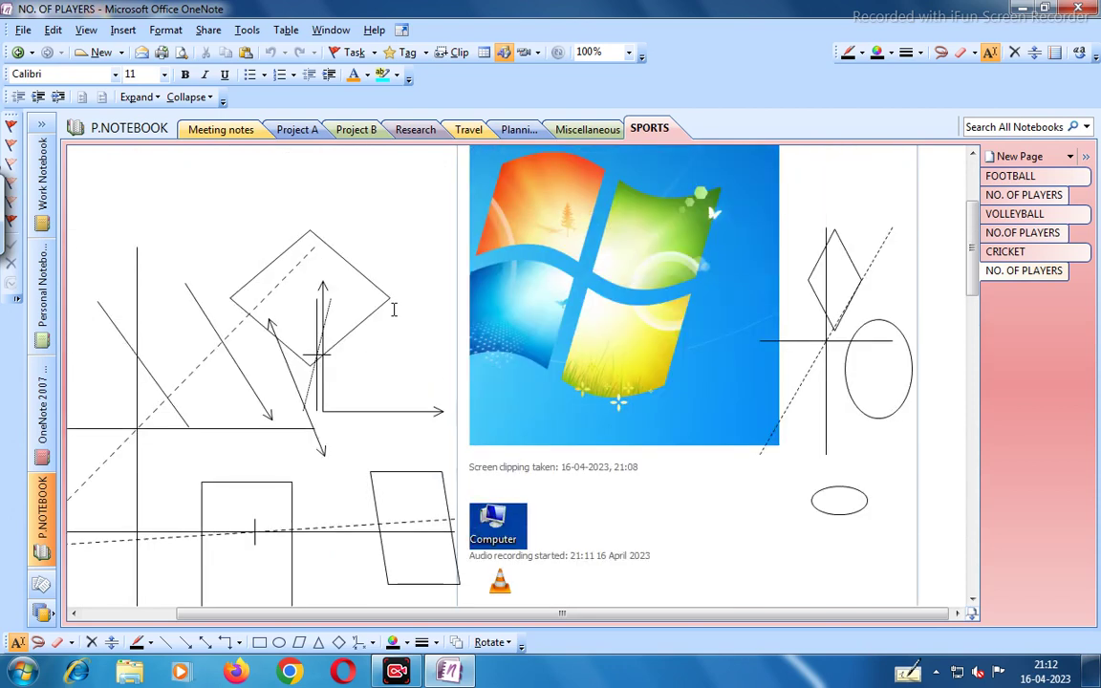
{"action": "scroll", "coordinate": [393, 309], "scroll_direction": "up", "scroll_amount": 2}
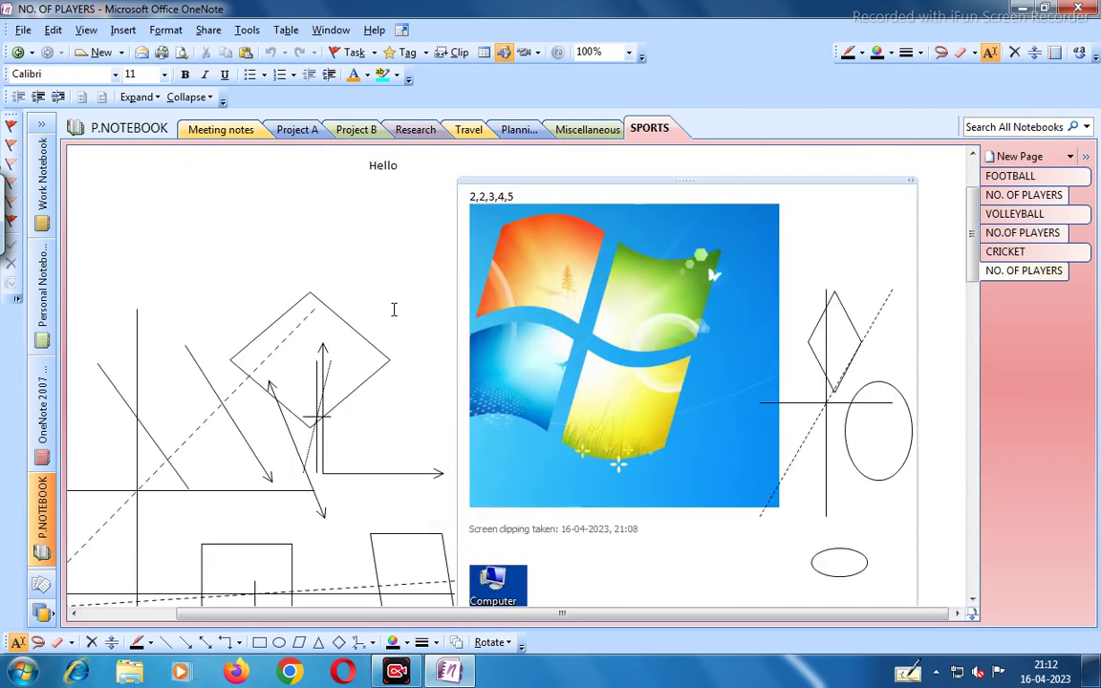